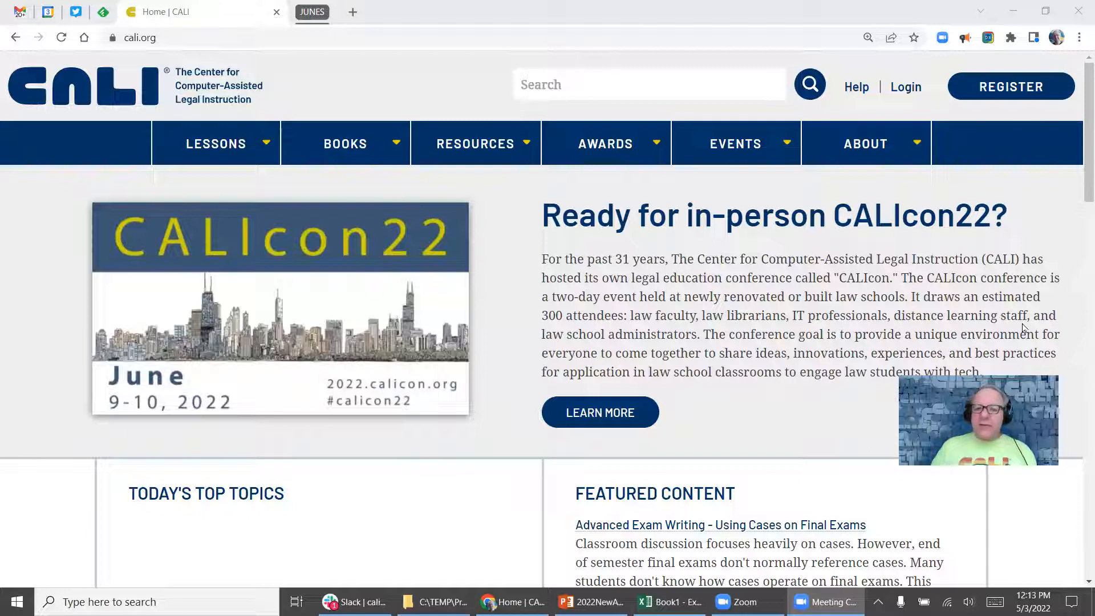
Log in with the saved registrar credentials and open the CALI DASHBOARD menu.
{"action": "left_click", "coordinate": [900, 89]}
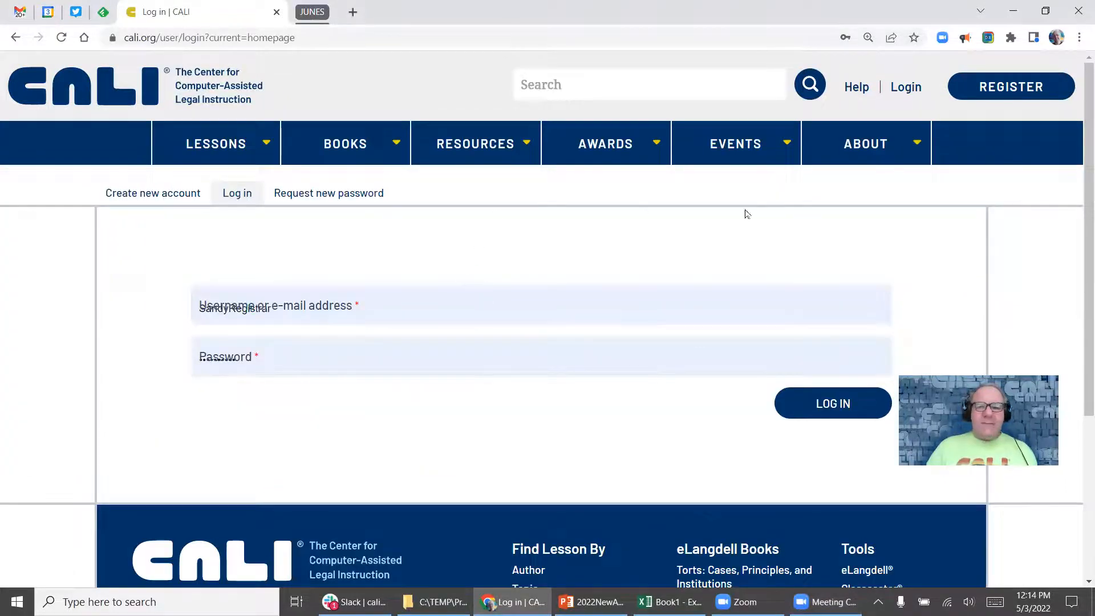
{"action": "left_click", "coordinate": [509, 293]}
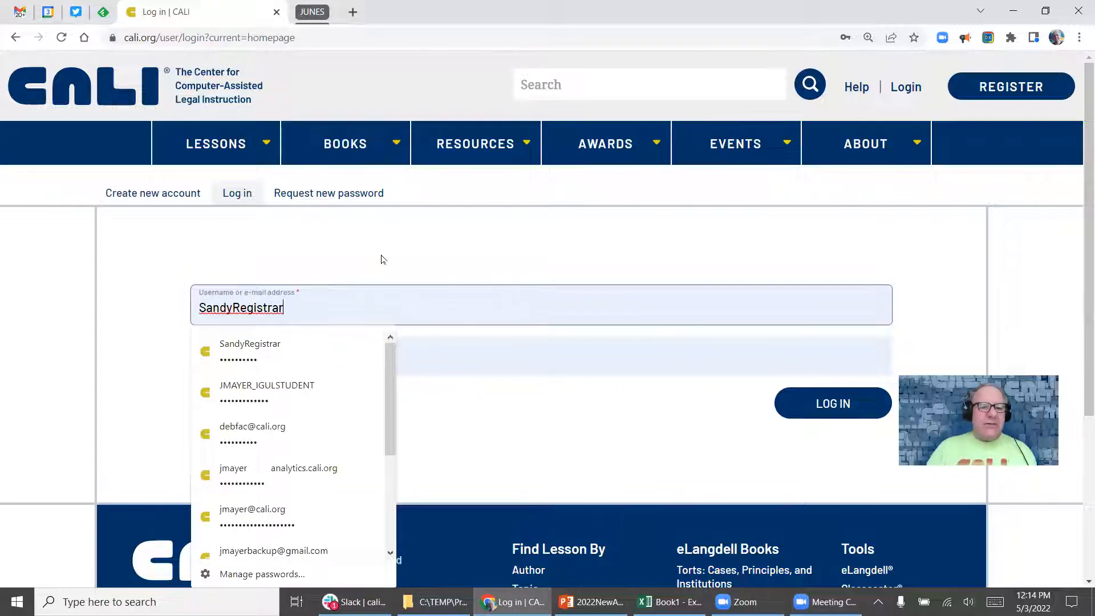
{"action": "left_click", "coordinate": [249, 349]}
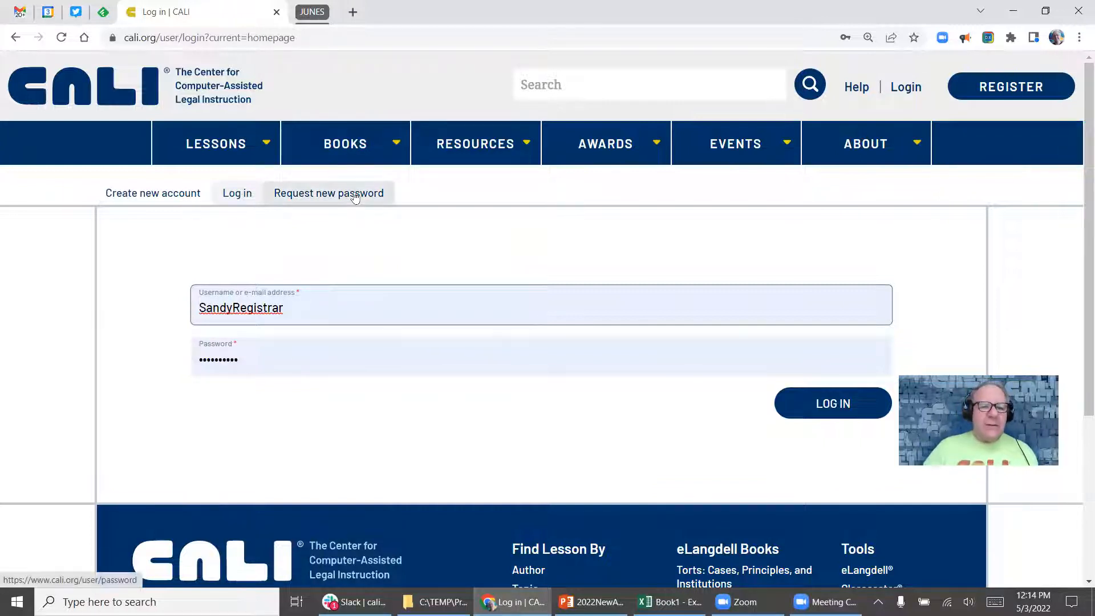
{"action": "left_click", "coordinate": [848, 410]}
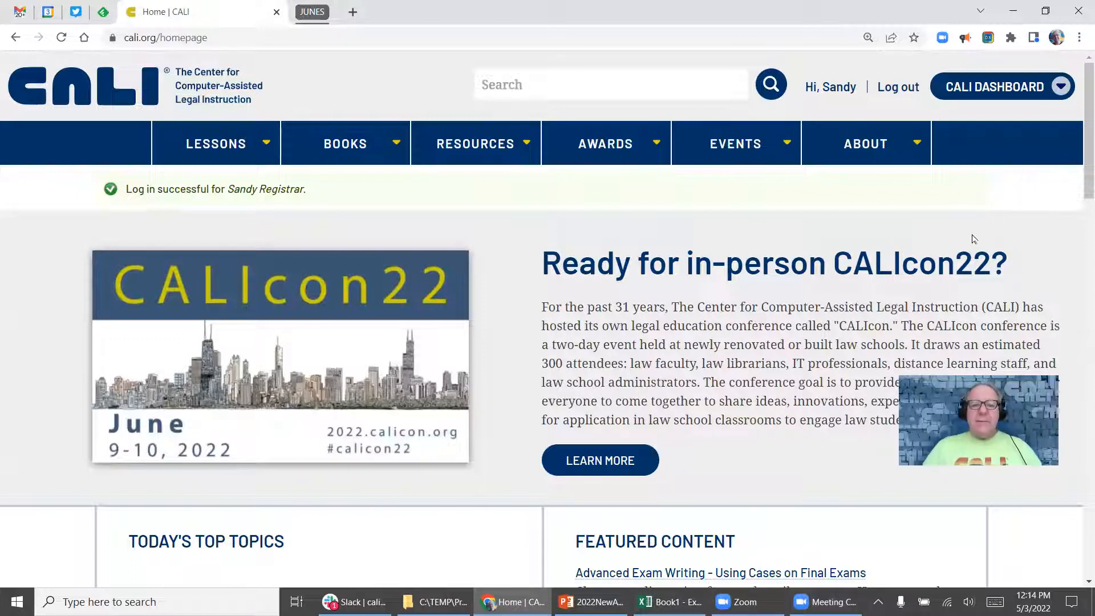
{"action": "mouse_move", "coordinate": [586, 152]}
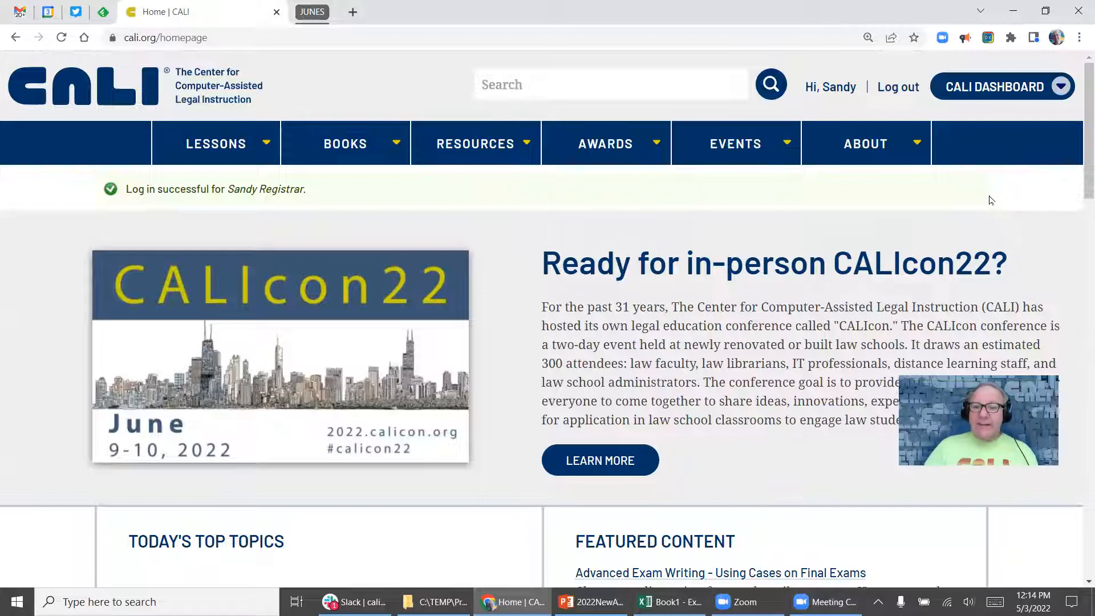
{"action": "left_click", "coordinate": [988, 92]}
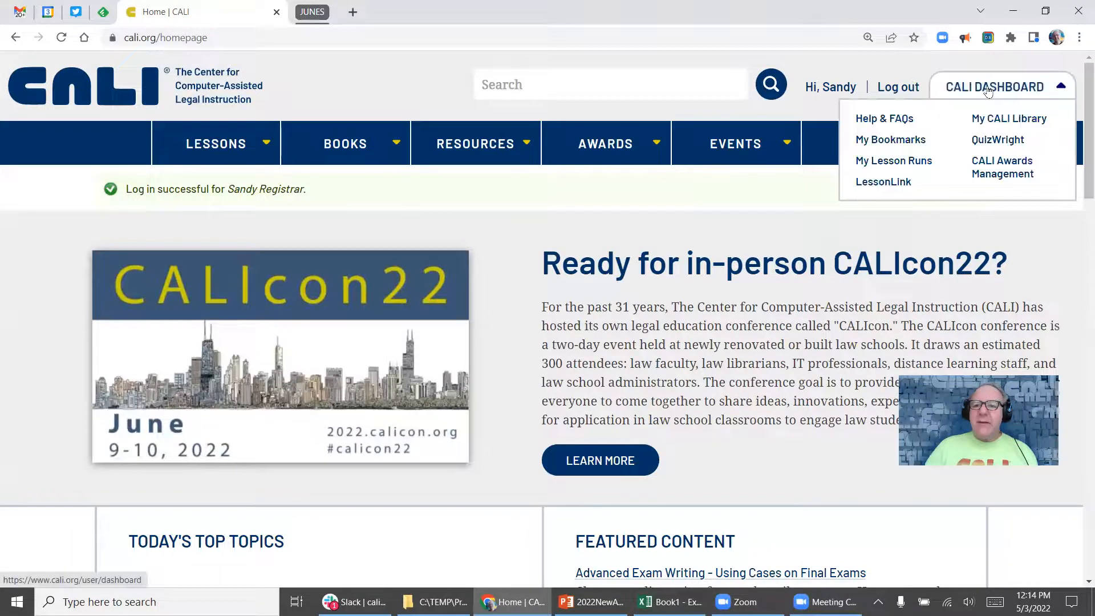
Go to CALI Awards Management and review the Open, Submitted and Processed batch tables.
{"action": "left_click", "coordinate": [988, 168]}
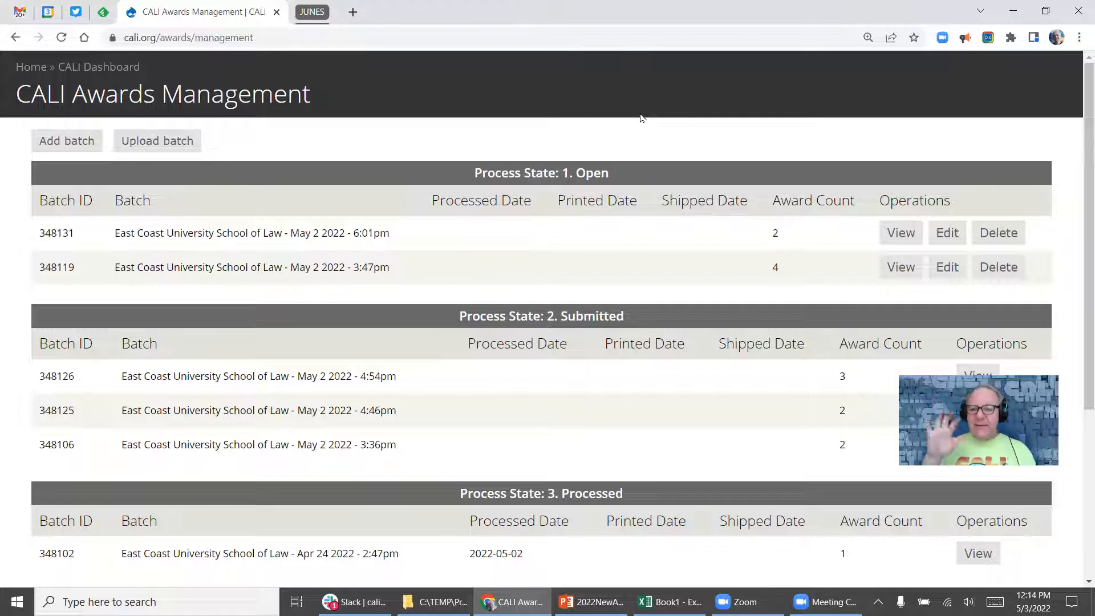
{"action": "scroll", "coordinate": [653, 205], "scroll_direction": "down", "scroll_amount": 4}
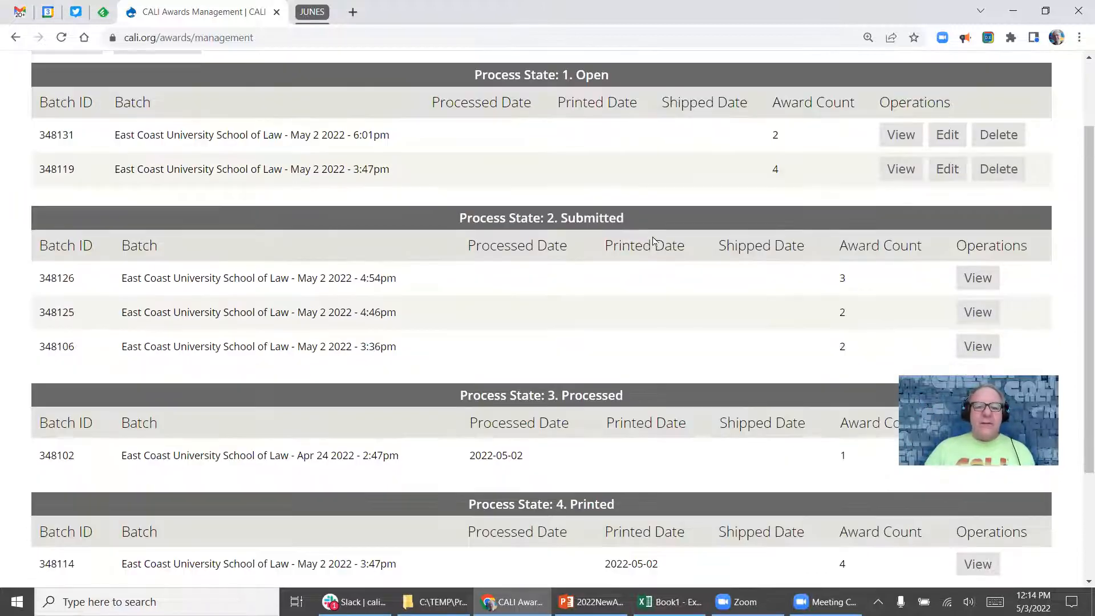
{"action": "scroll", "coordinate": [654, 280], "scroll_direction": "down", "scroll_amount": 1}
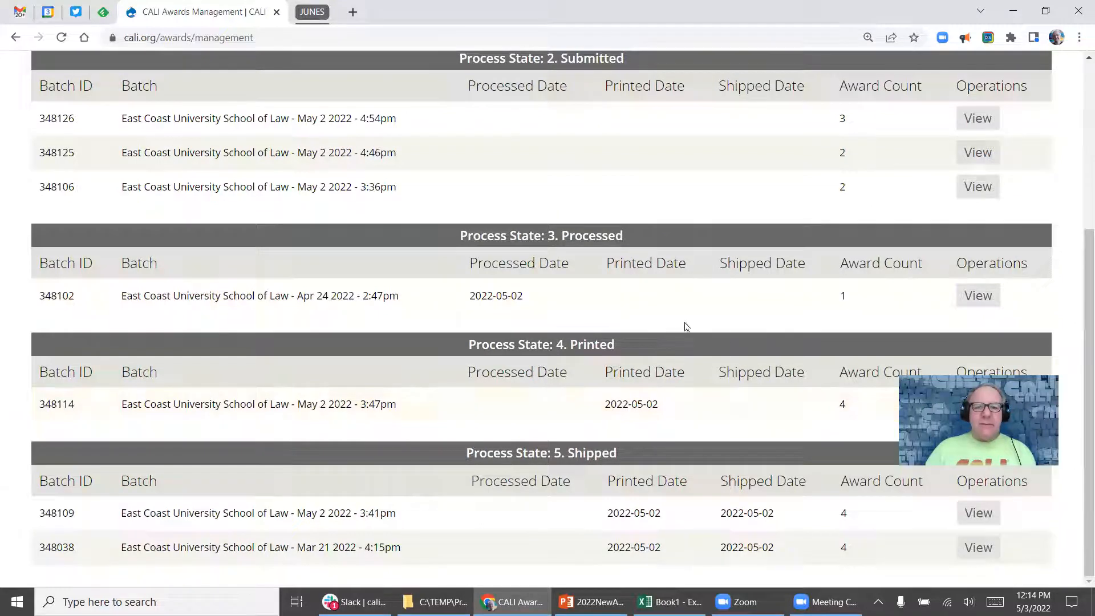
{"action": "scroll", "coordinate": [689, 347], "scroll_direction": "up", "scroll_amount": 3}
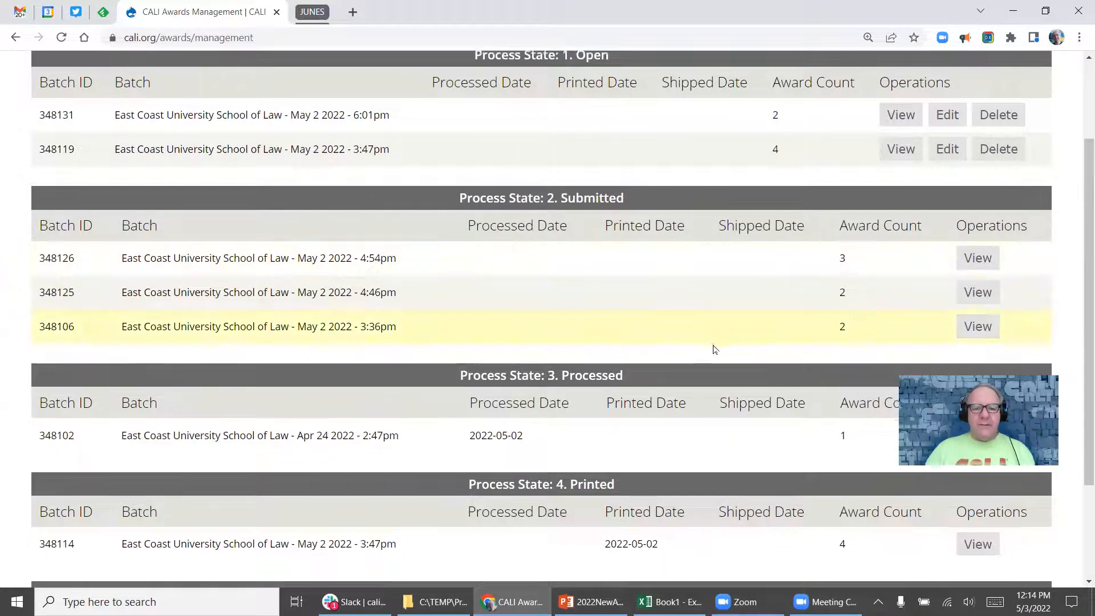
{"action": "scroll", "coordinate": [707, 343], "scroll_direction": "up", "scroll_amount": 1}
{"action": "scroll", "coordinate": [692, 330], "scroll_direction": "up", "scroll_amount": 1}
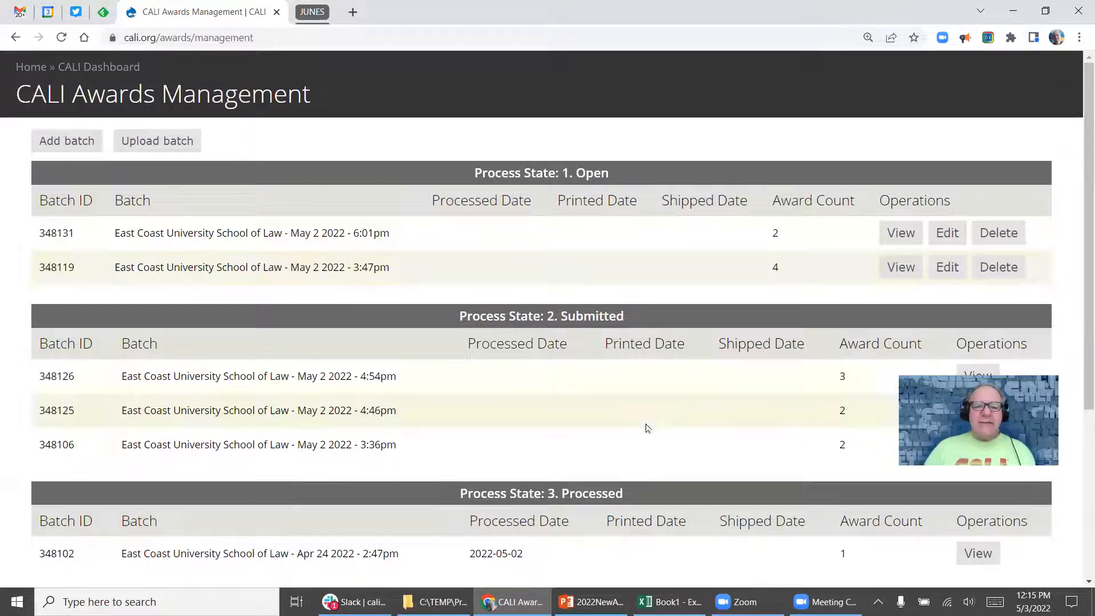
{"action": "scroll", "coordinate": [635, 372], "scroll_direction": "down", "scroll_amount": 4}
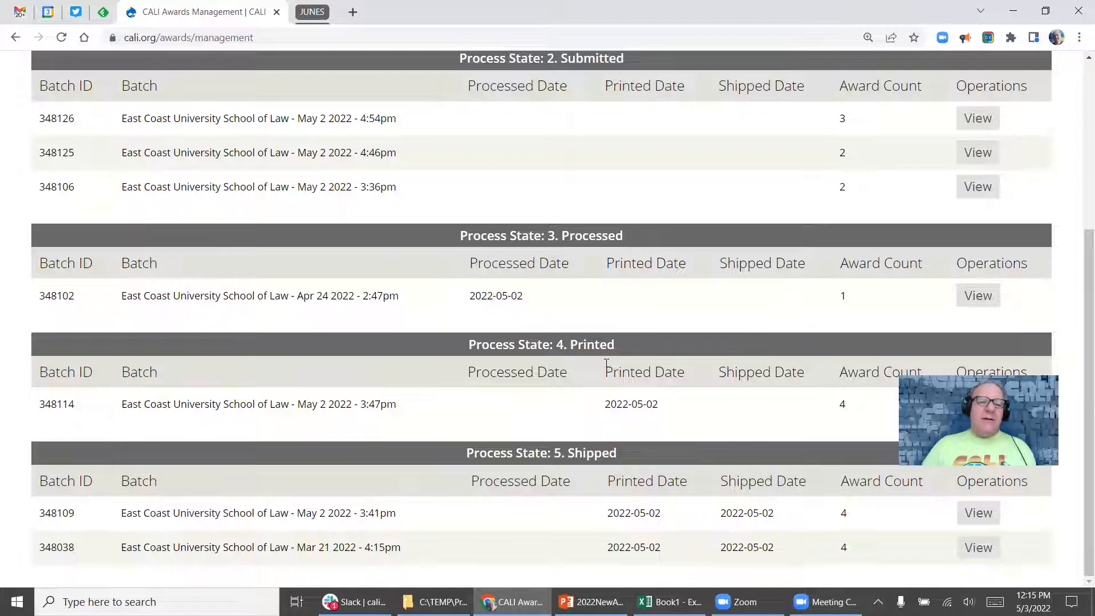
{"action": "scroll", "coordinate": [618, 313], "scroll_direction": "up", "scroll_amount": 3}
{"action": "scroll", "coordinate": [605, 328], "scroll_direction": "up", "scroll_amount": 1}
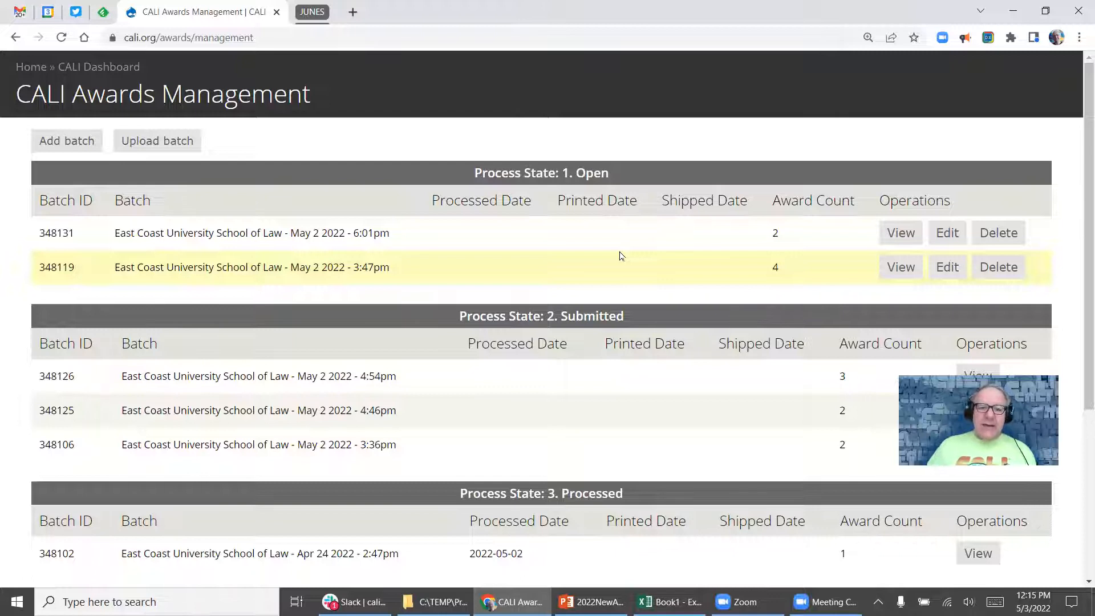
{"action": "scroll", "coordinate": [603, 268], "scroll_direction": "down", "scroll_amount": 2}
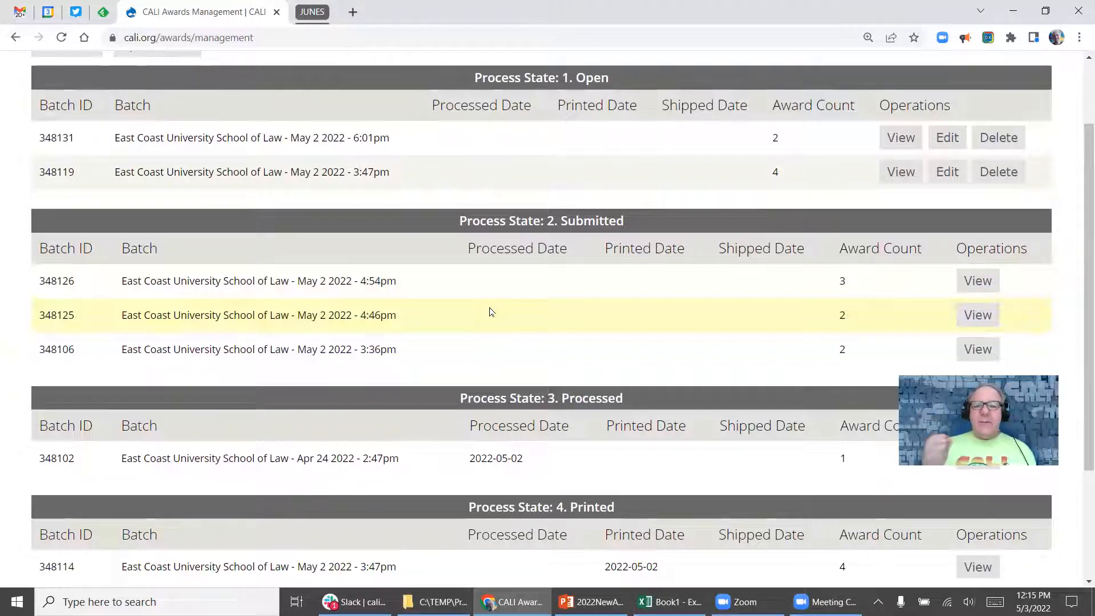
{"action": "scroll", "coordinate": [645, 323], "scroll_direction": "down", "scroll_amount": 3}
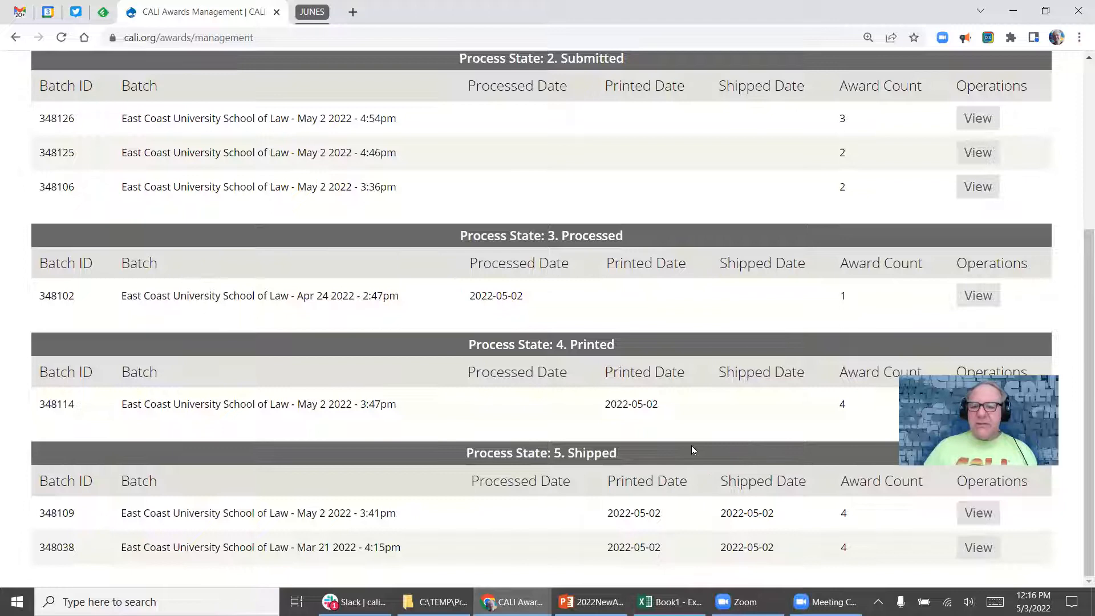
{"action": "scroll", "coordinate": [502, 396], "scroll_direction": "up", "scroll_amount": 5}
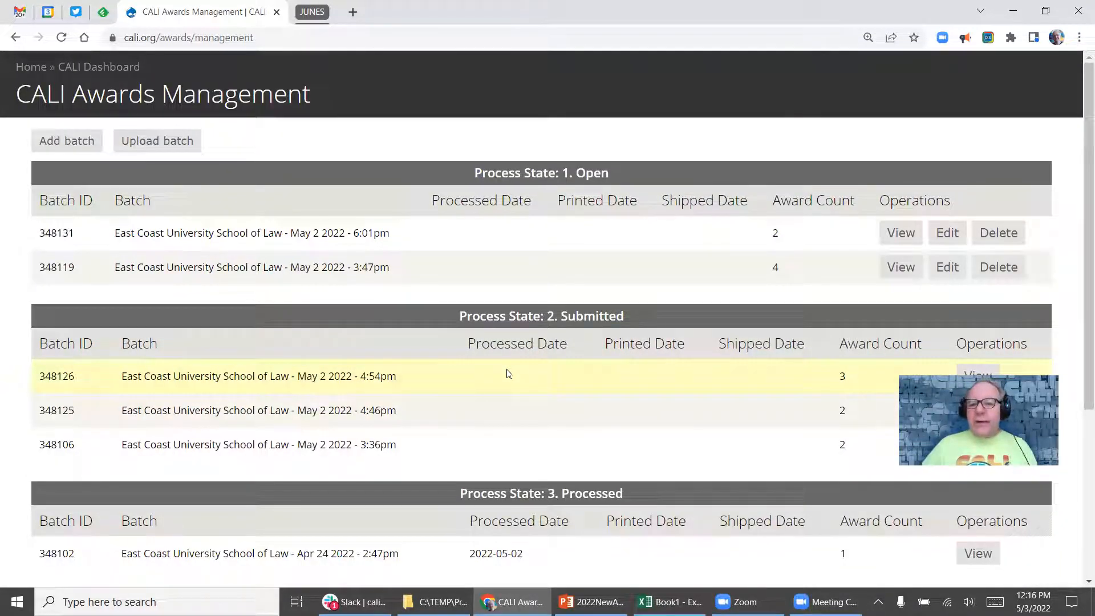
{"action": "left_click", "coordinate": [66, 142]}
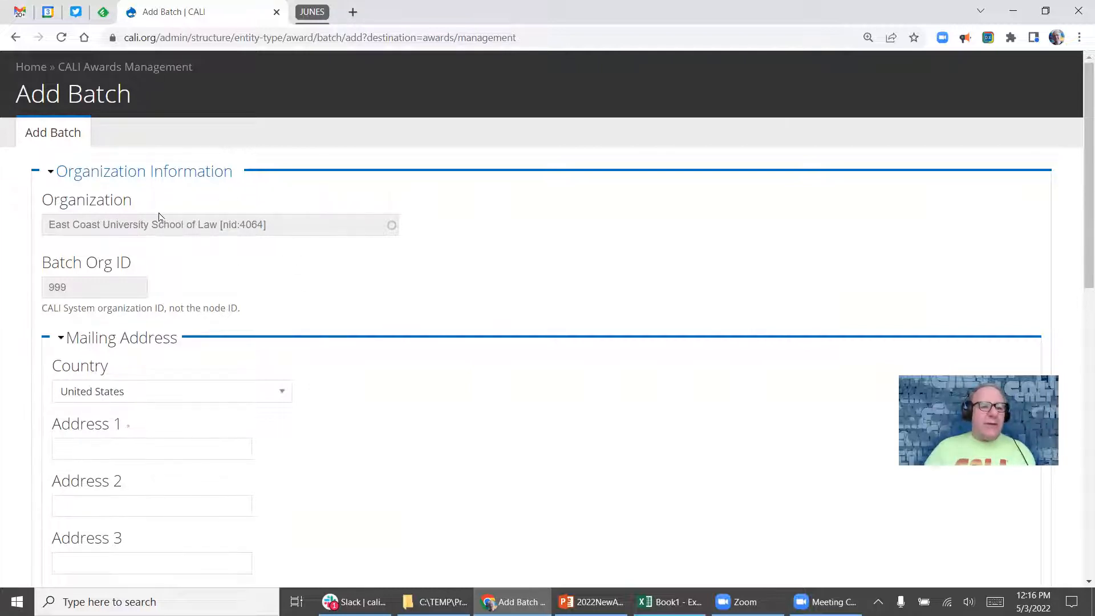
Enter the batch's street address in the Address 1 field.
{"action": "scroll", "coordinate": [276, 227], "scroll_direction": "down", "scroll_amount": 3}
{"action": "scroll", "coordinate": [174, 311], "scroll_direction": "up", "scroll_amount": 1}
{"action": "scroll", "coordinate": [440, 262], "scroll_direction": "down", "scroll_amount": 2}
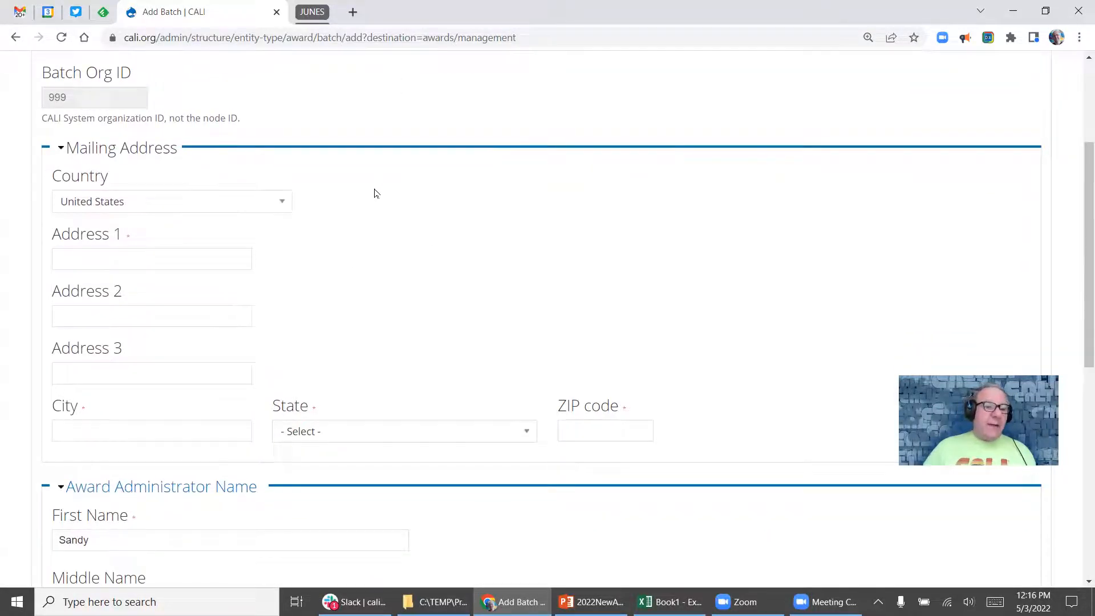
{"action": "scroll", "coordinate": [374, 193], "scroll_direction": "down", "scroll_amount": 1}
{"action": "left_click", "coordinate": [67, 206]}
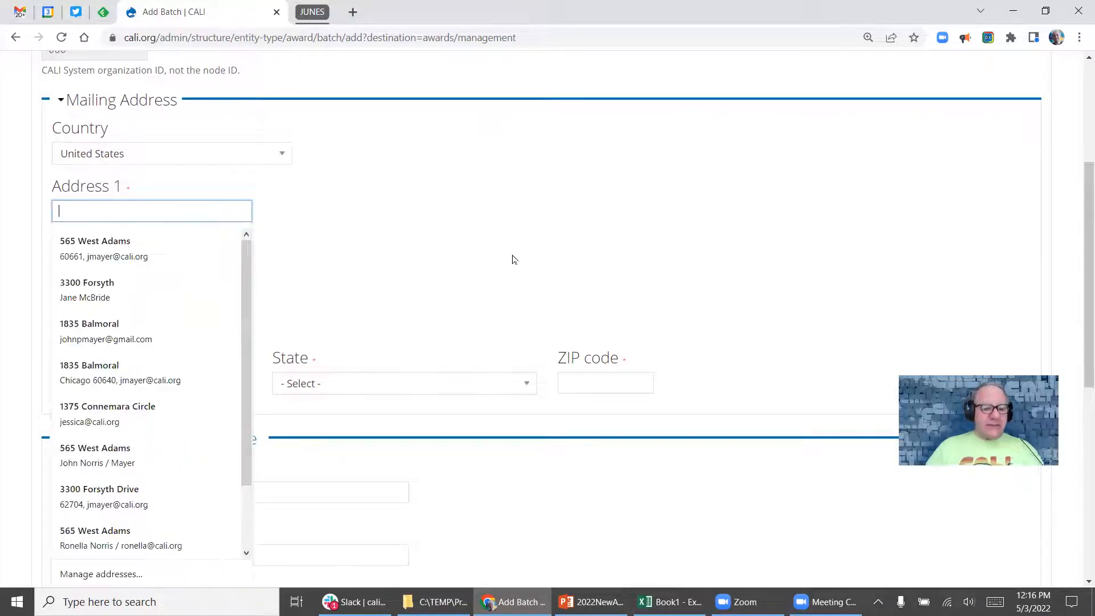
{"action": "type", "text": "123 West "}
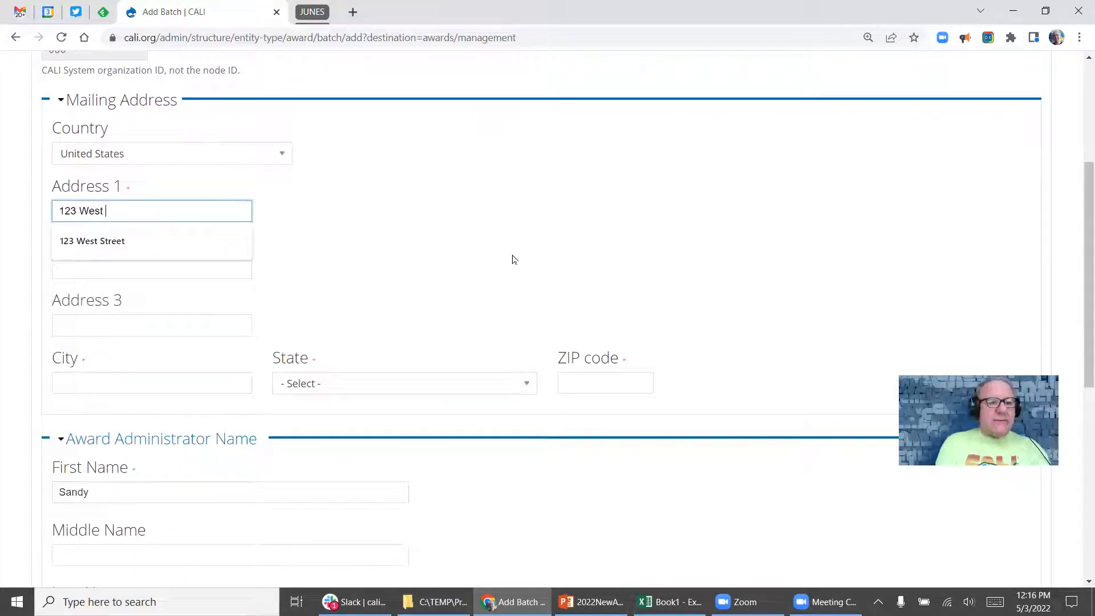
{"action": "type", "text": "Street"}
{"action": "key", "text": "Tab"}
{"action": "key", "text": "Tab"}
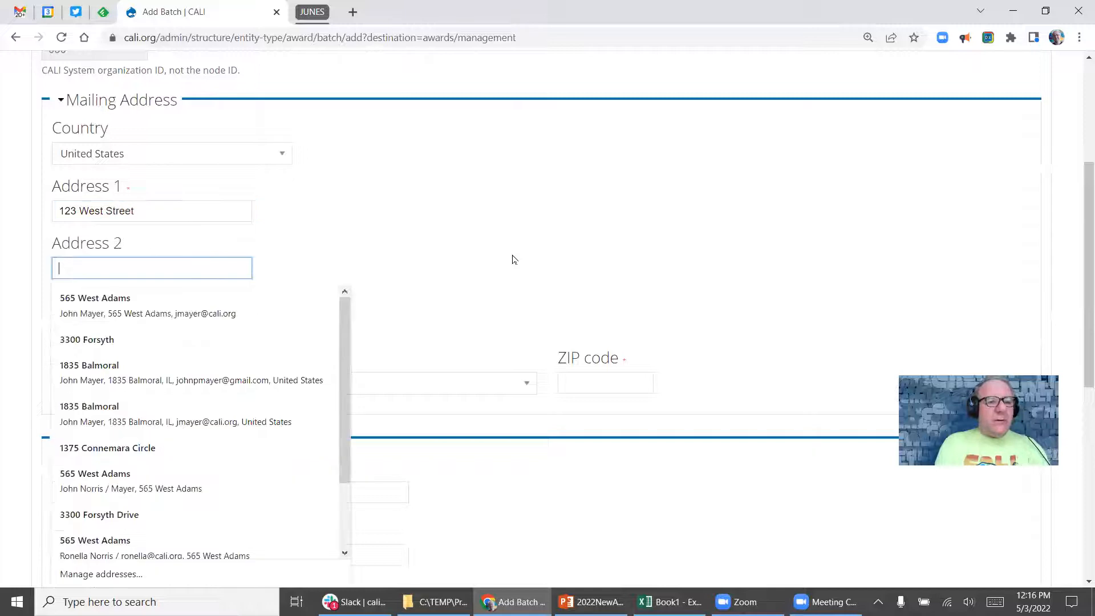
Fill in the city, choose Illinois as the state, and enter the ZIP code.
{"action": "key", "text": "Tab"}
{"action": "type", "text": "Chicagoi"}
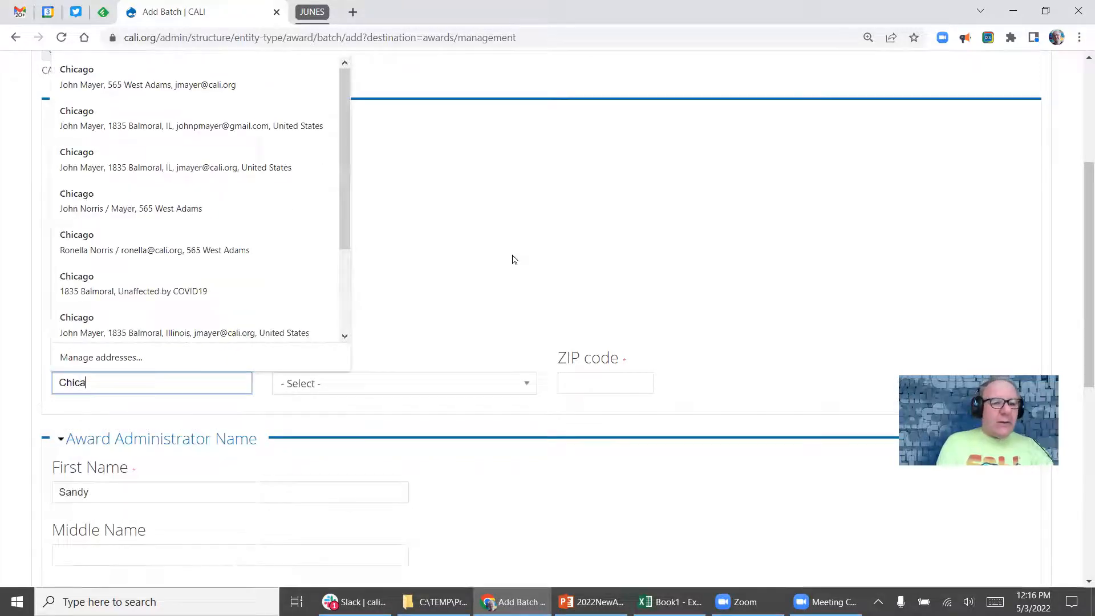
{"action": "key", "text": "BackSpace"}
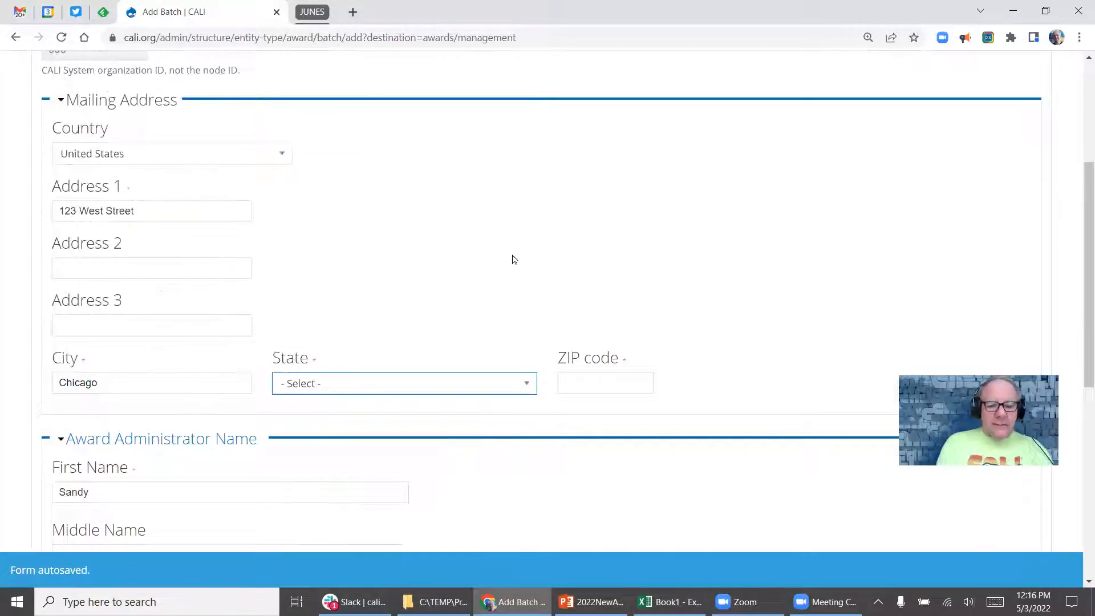
{"action": "key", "text": "Tab"}
{"action": "type", "text": "ii"}
{"action": "key", "text": "BackSpace"}
{"action": "type", "text": "L"}
{"action": "key", "text": "Return"}
{"action": "key", "text": "Tab"}
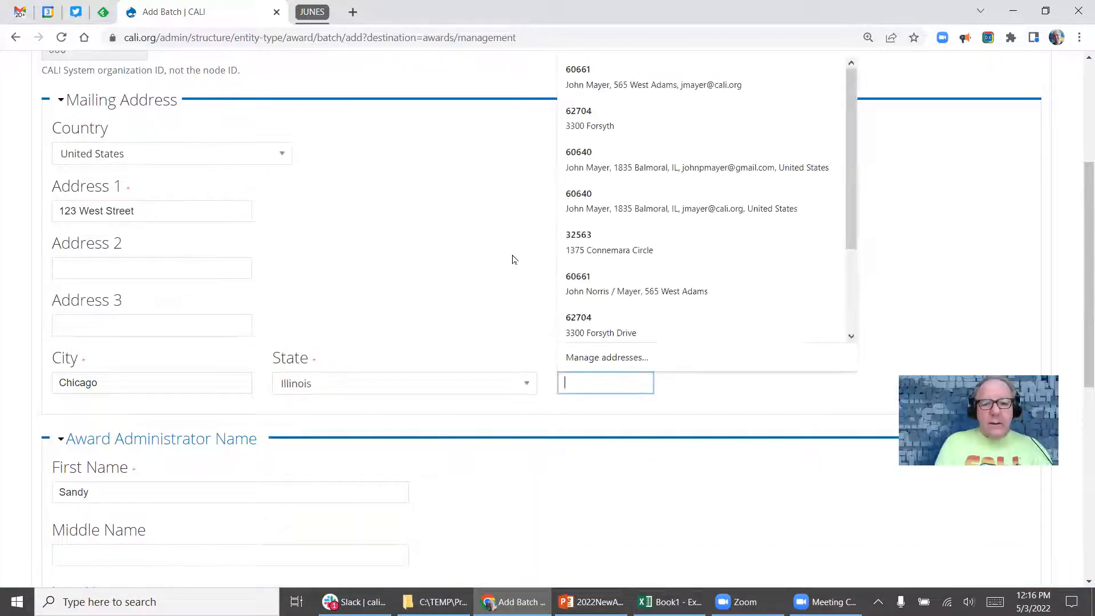
{"action": "type", "text": "60606"}
{"action": "key", "text": "Tab"}
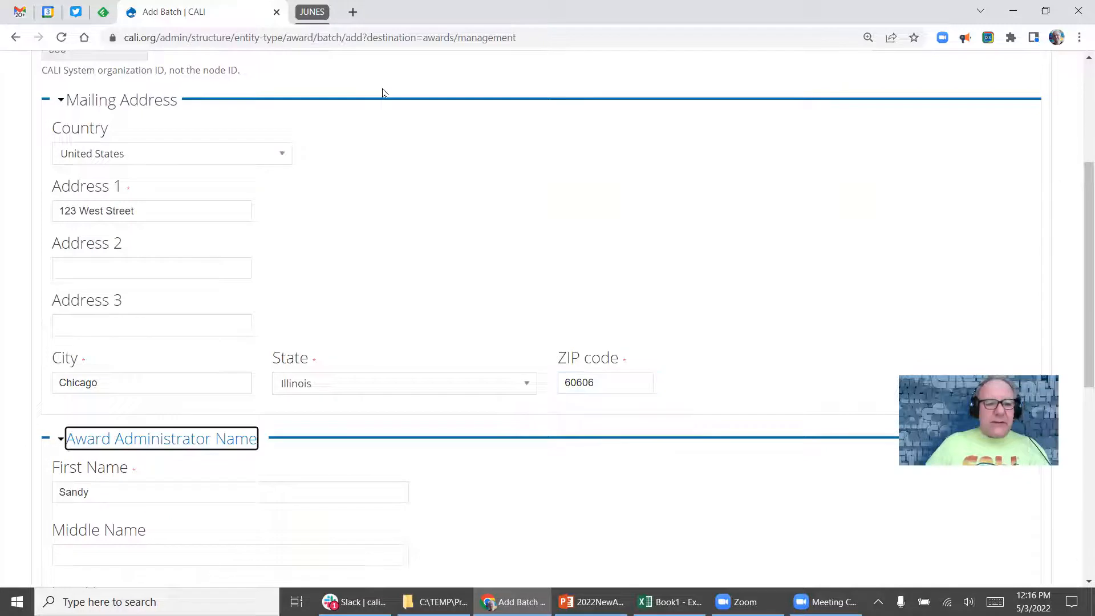
{"action": "scroll", "coordinate": [384, 105], "scroll_direction": "down", "scroll_amount": 3}
{"action": "scroll", "coordinate": [433, 183], "scroll_direction": "down", "scroll_amount": 5}
{"action": "scroll", "coordinate": [305, 208], "scroll_direction": "up", "scroll_amount": 2}
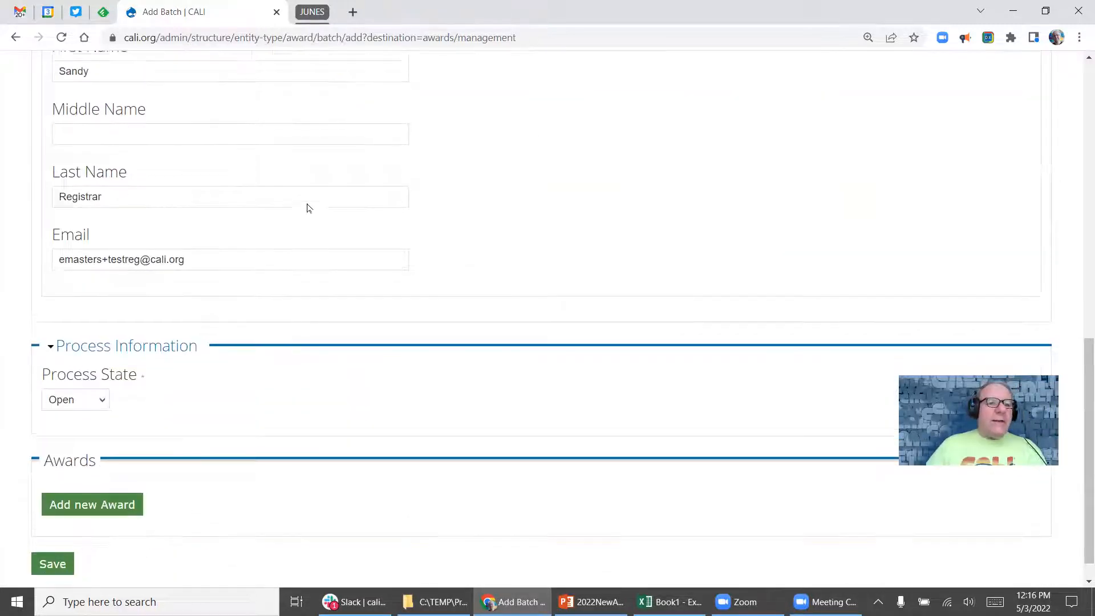
Replace the administrator's e-mail address with a new one.
{"action": "left_click", "coordinate": [125, 157]}
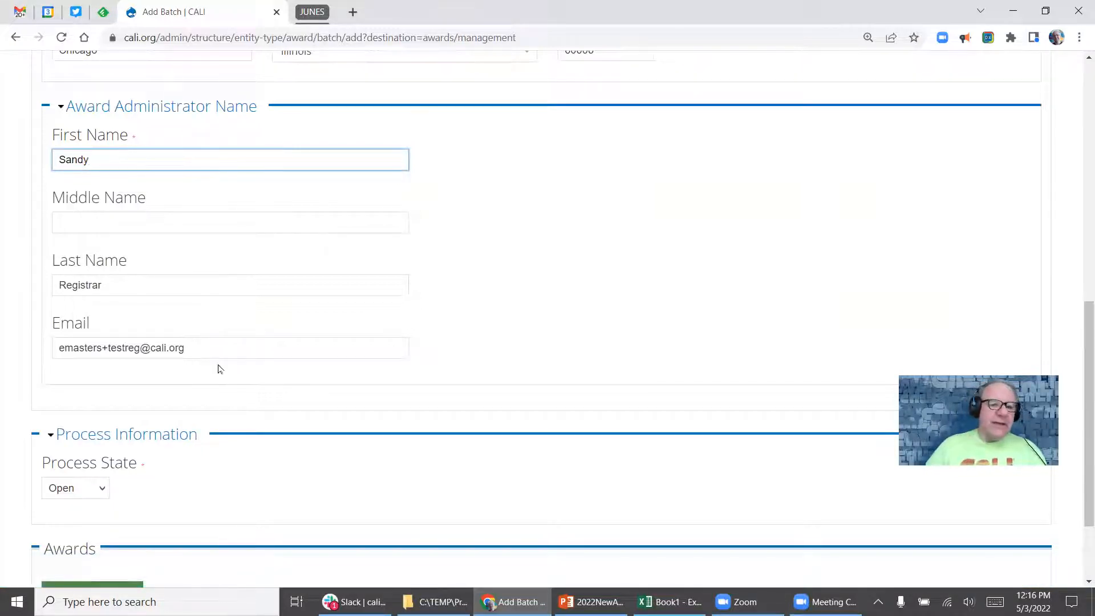
{"action": "left_click", "coordinate": [206, 347]}
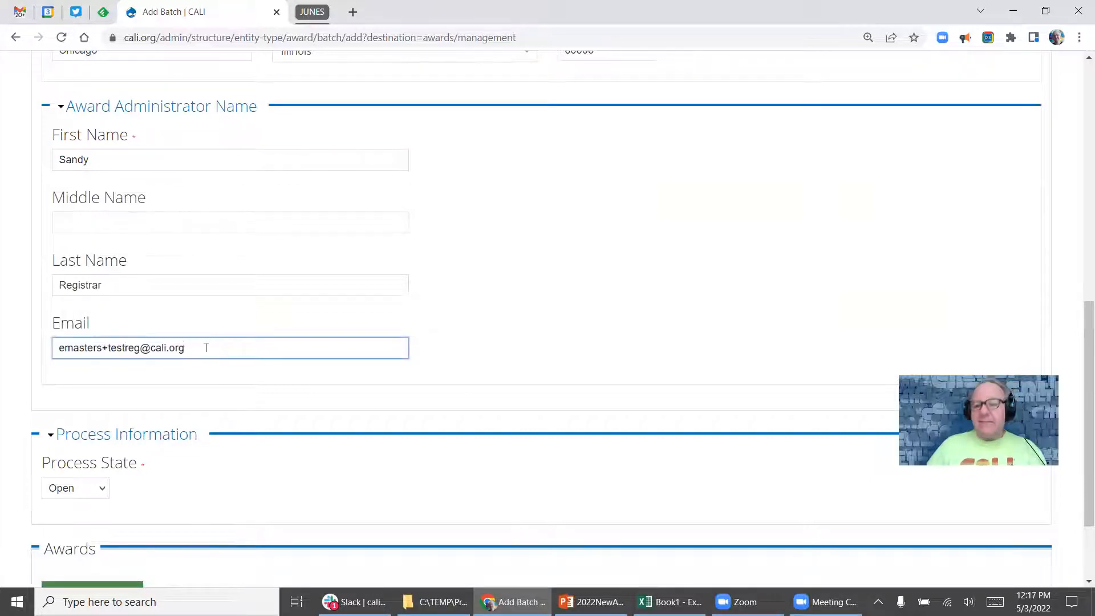
{"action": "key", "text": "ctrl+a"}
{"action": "key", "text": "BackSpace"}
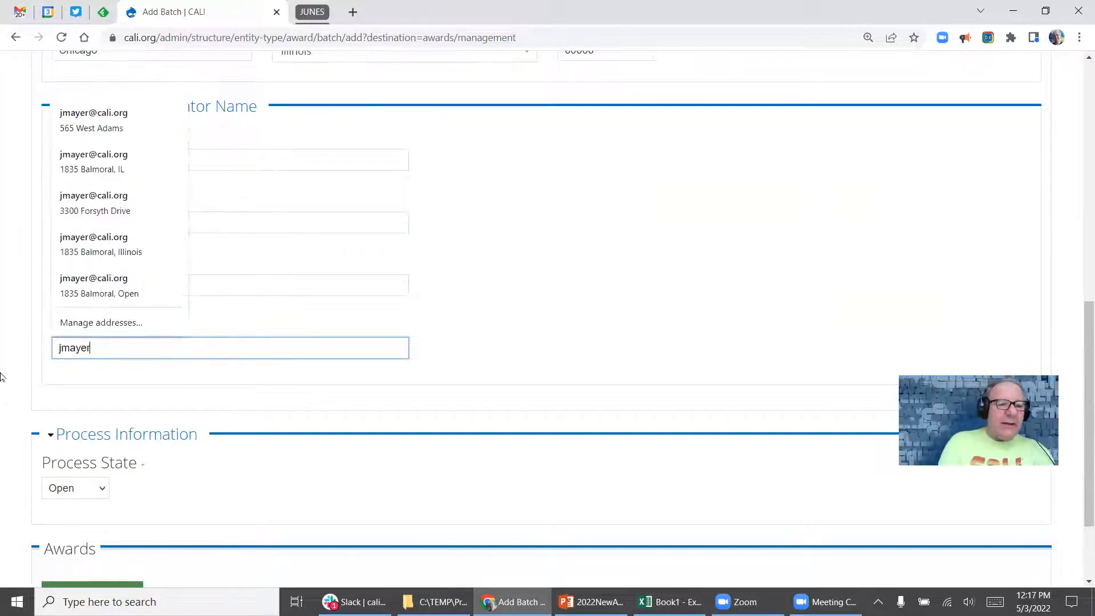
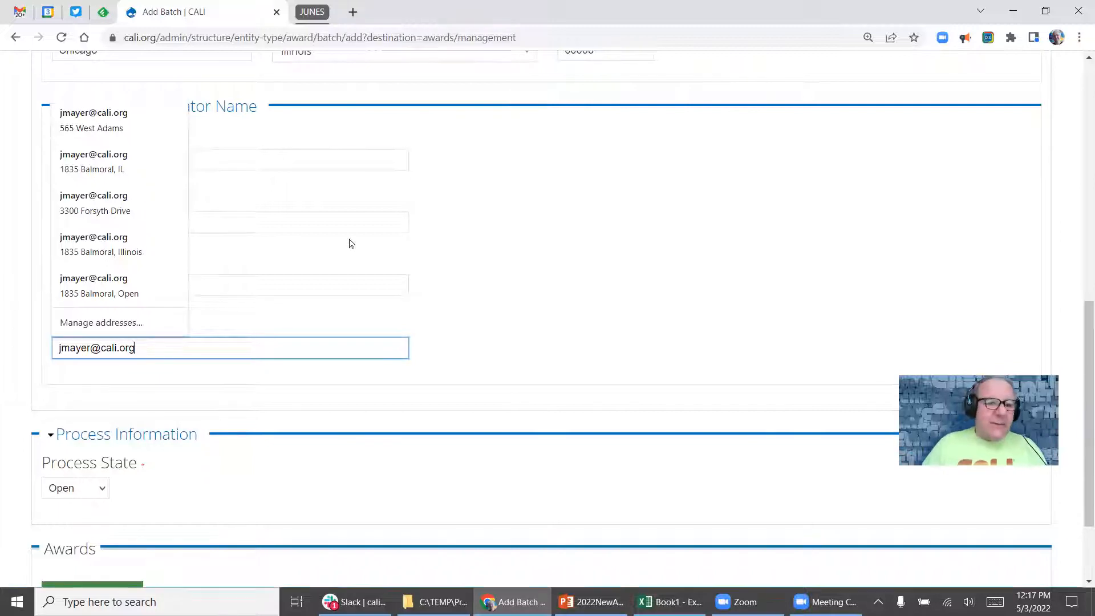
Keep the batch's Process State set to Open.
{"action": "scroll", "coordinate": [473, 308], "scroll_direction": "up", "scroll_amount": 1}
{"action": "scroll", "coordinate": [459, 319], "scroll_direction": "down", "scroll_amount": 3}
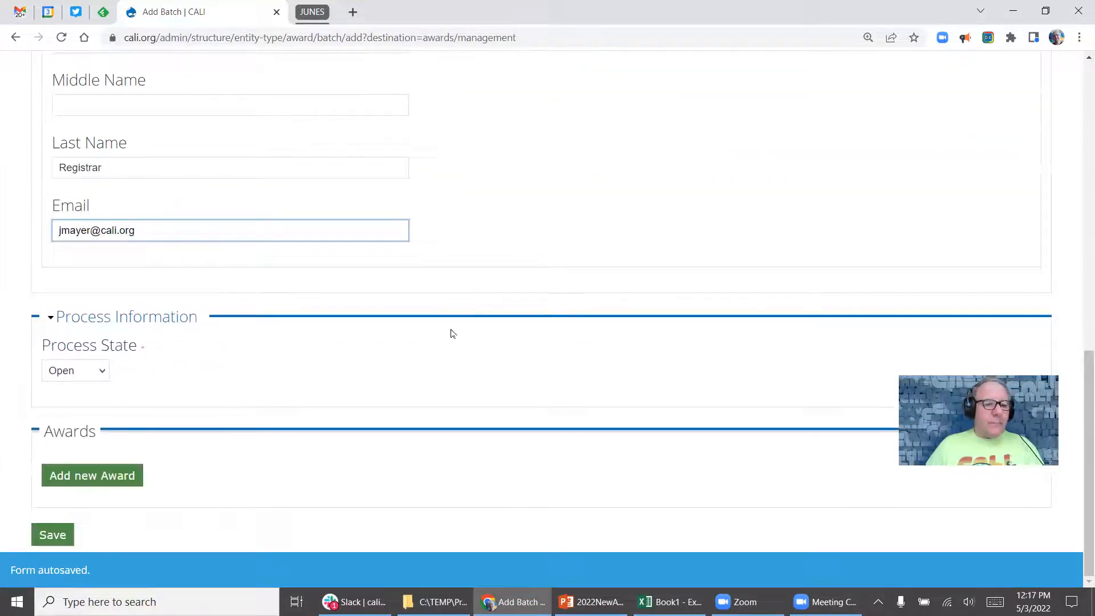
{"action": "left_click", "coordinate": [76, 371]}
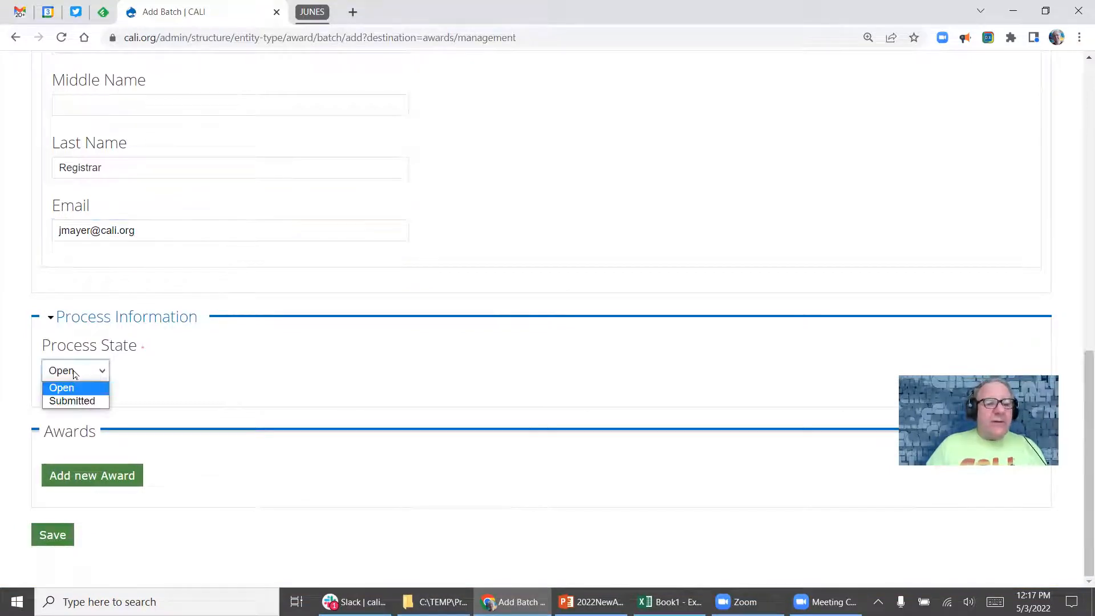
{"action": "left_click", "coordinate": [84, 391]}
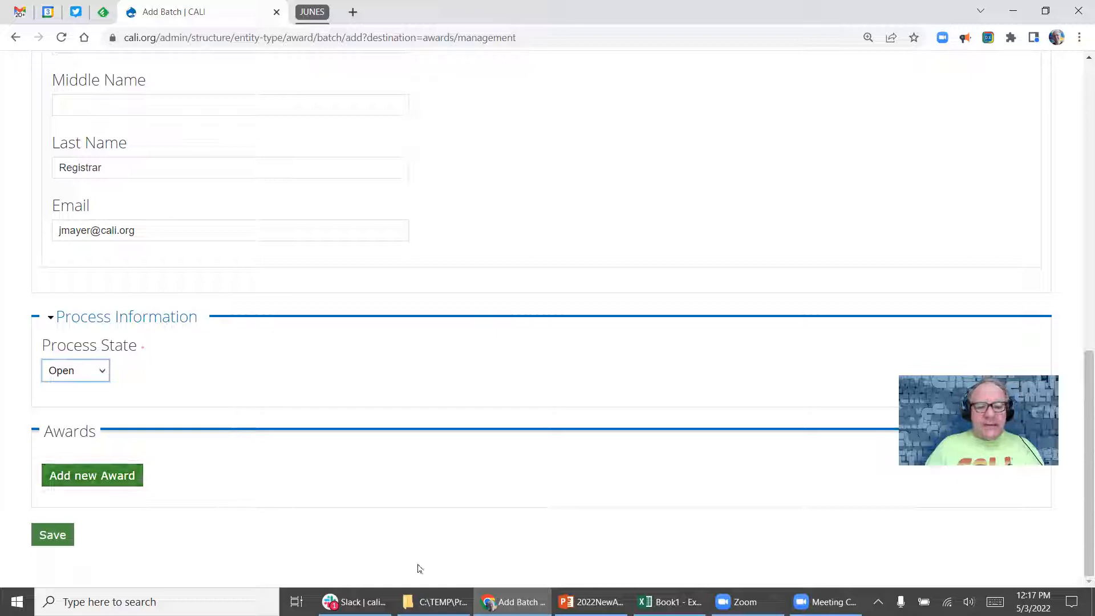
Start a new award and enter the student's first, middle and last names.
{"action": "left_click", "coordinate": [87, 476]}
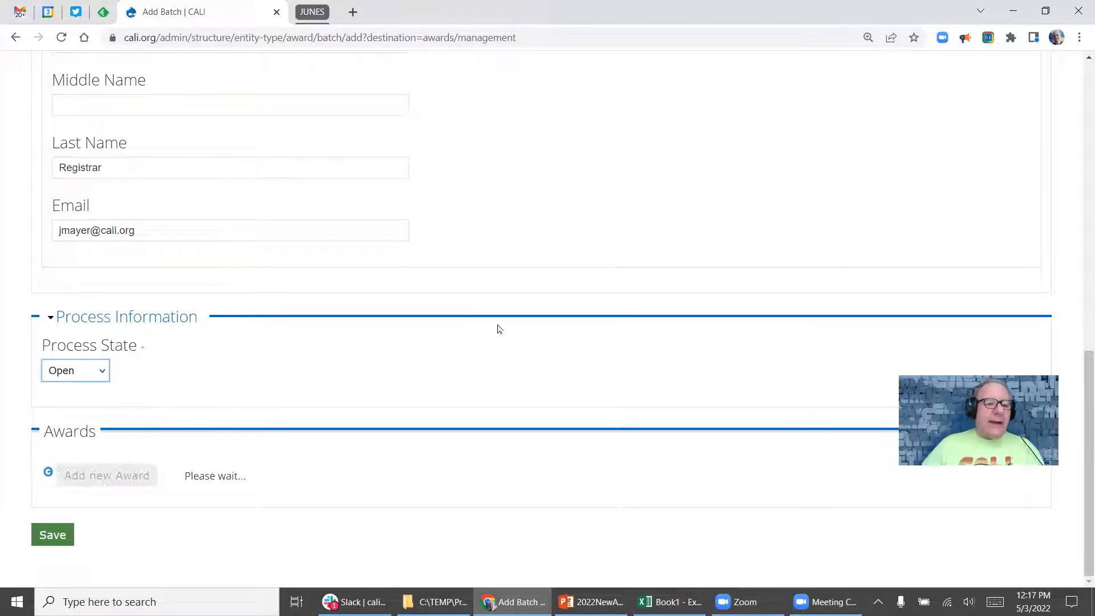
{"action": "scroll", "coordinate": [418, 264], "scroll_direction": "down", "scroll_amount": 6}
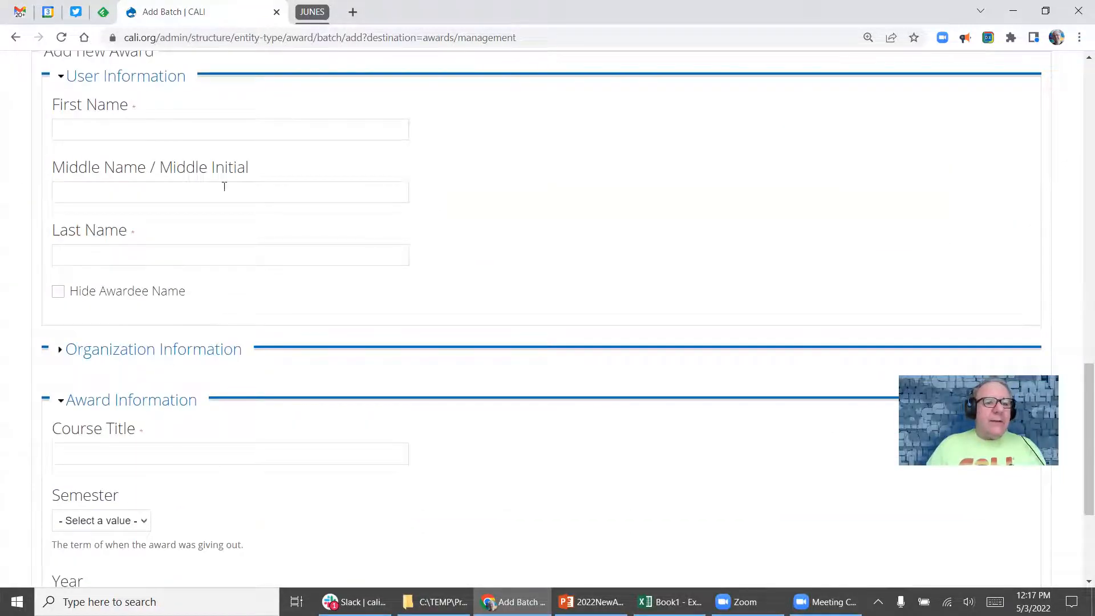
{"action": "left_click", "coordinate": [79, 129]}
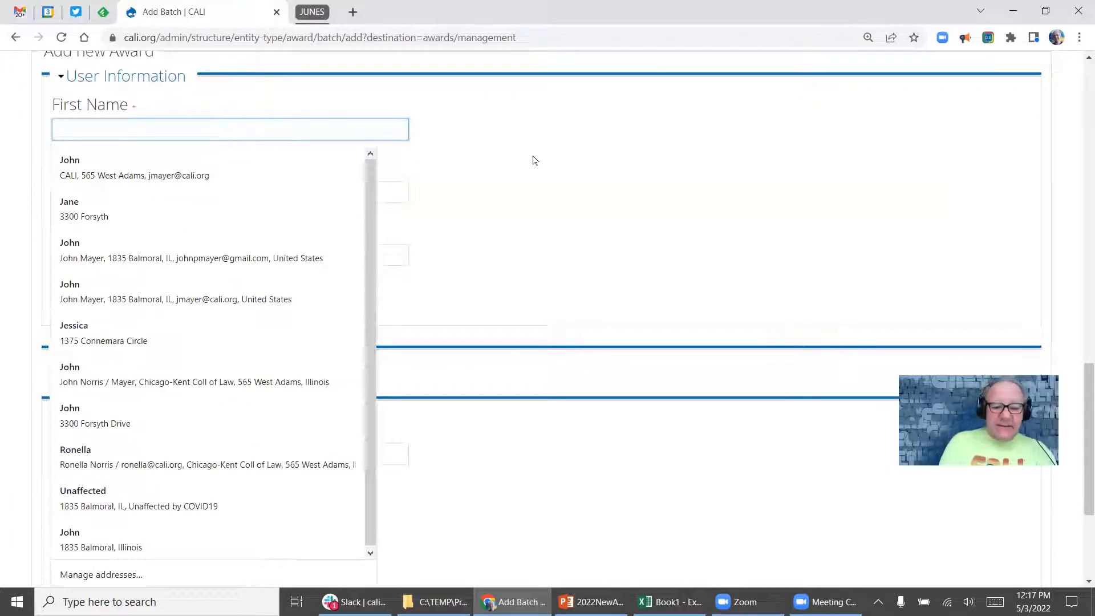
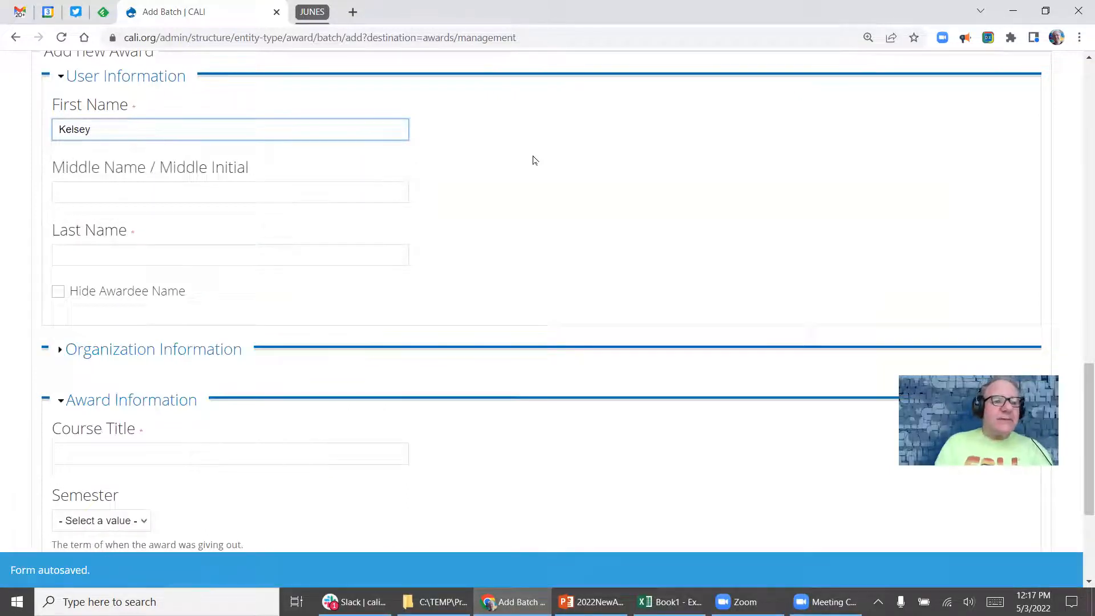
{"action": "key", "text": "Tab"}
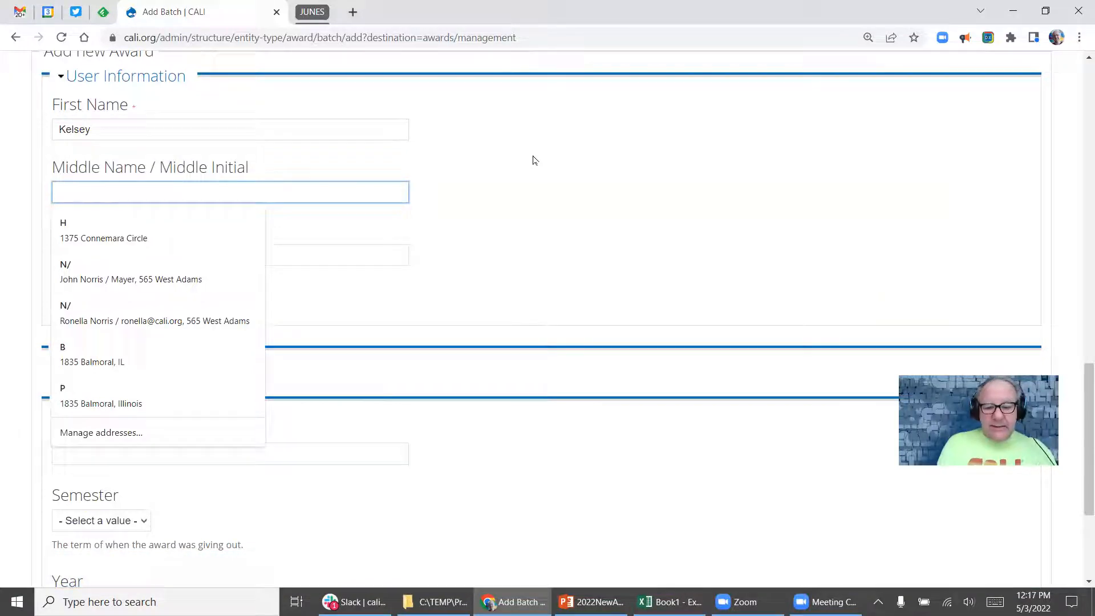
{"action": "key", "text": "Tab"}
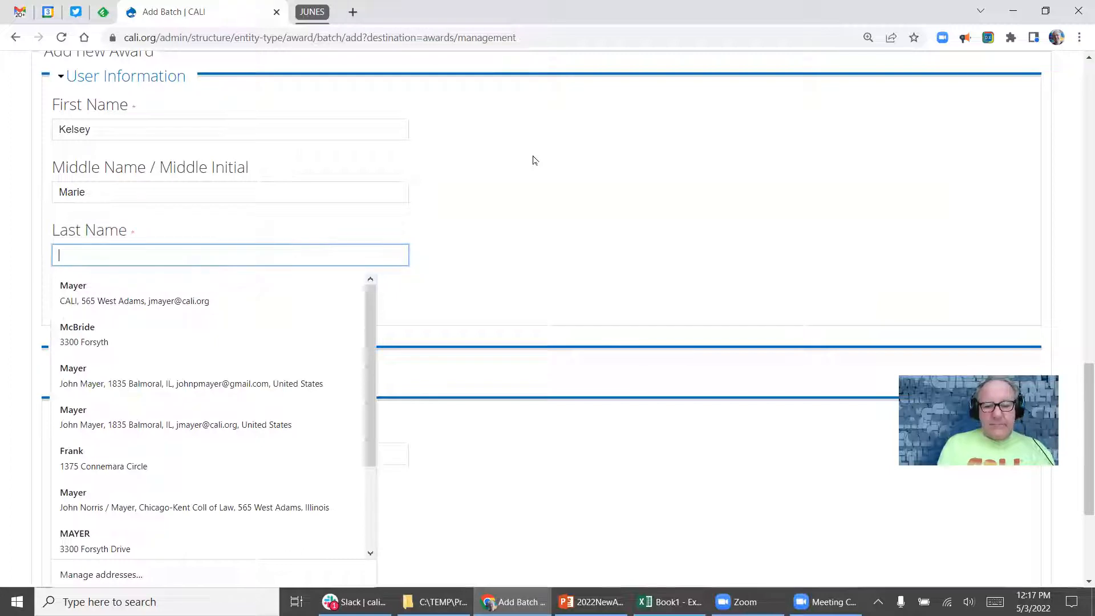
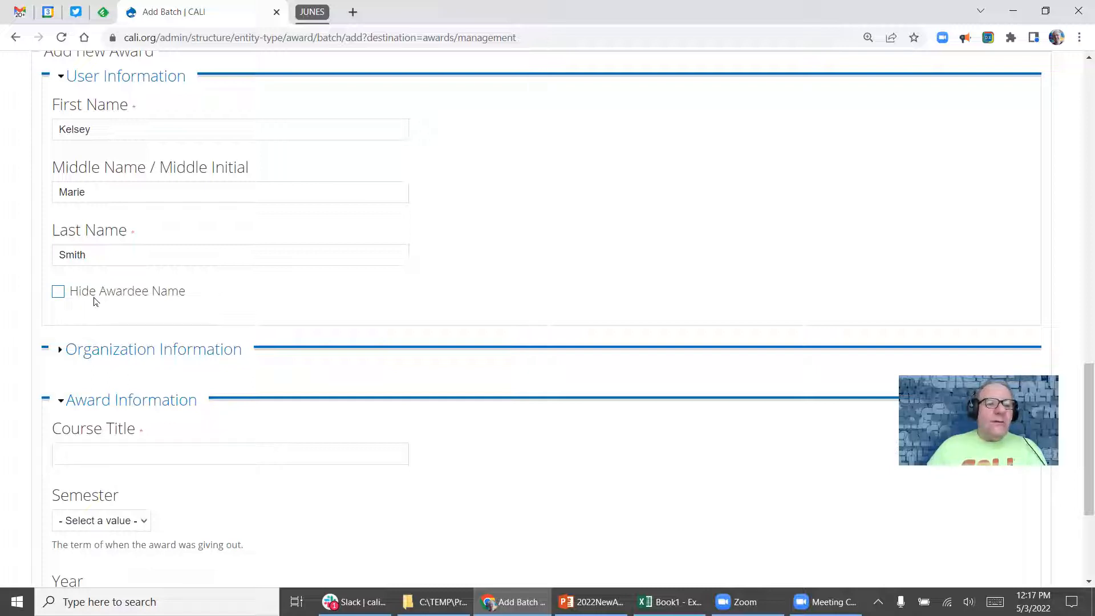
{"action": "left_click", "coordinate": [58, 292]}
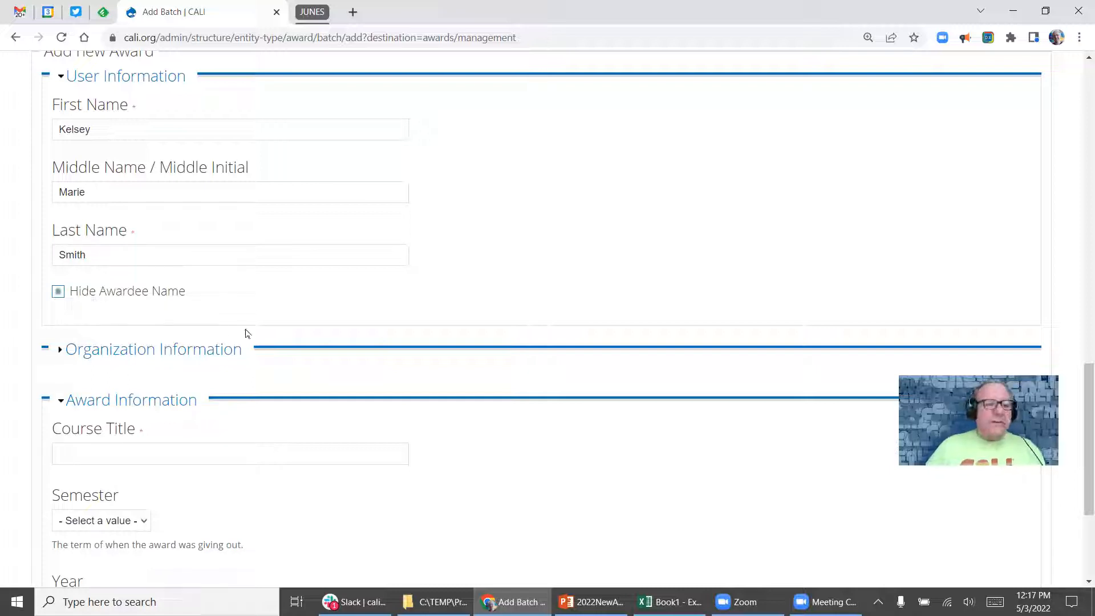
{"action": "left_click", "coordinate": [58, 291]}
{"action": "scroll", "coordinate": [420, 187], "scroll_direction": "up", "scroll_amount": 2}
{"action": "scroll", "coordinate": [415, 215], "scroll_direction": "down", "scroll_amount": 5}
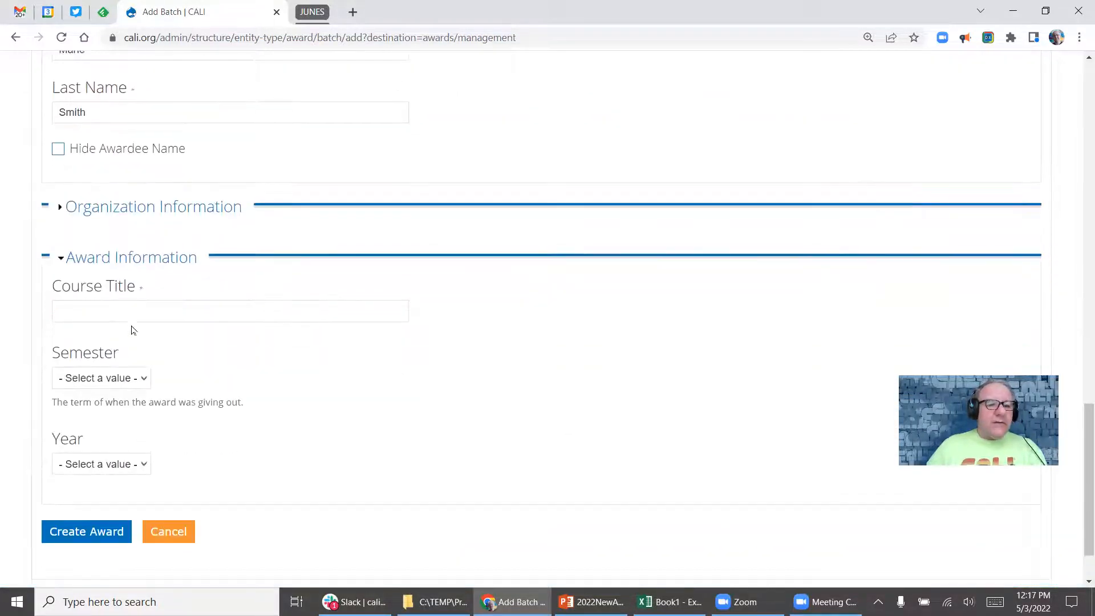
{"action": "scroll", "coordinate": [132, 330], "scroll_direction": "down", "scroll_amount": 1}
Set course Property, semester Other 'Winter Term', year Other 2018, and create the award.
{"action": "left_click", "coordinate": [102, 243]}
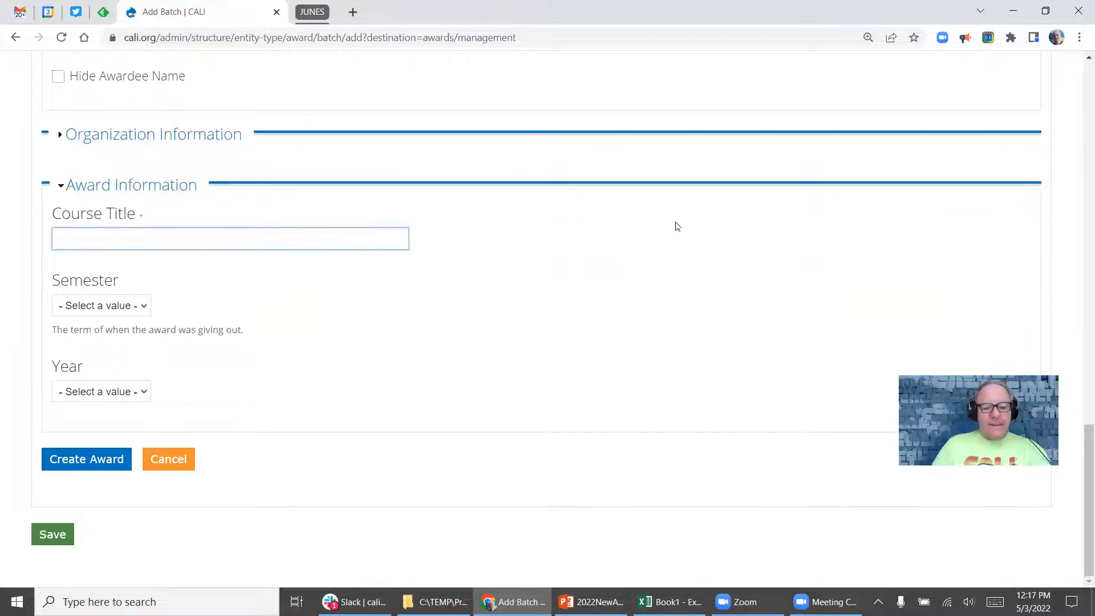
{"action": "type", "text": "Property"}
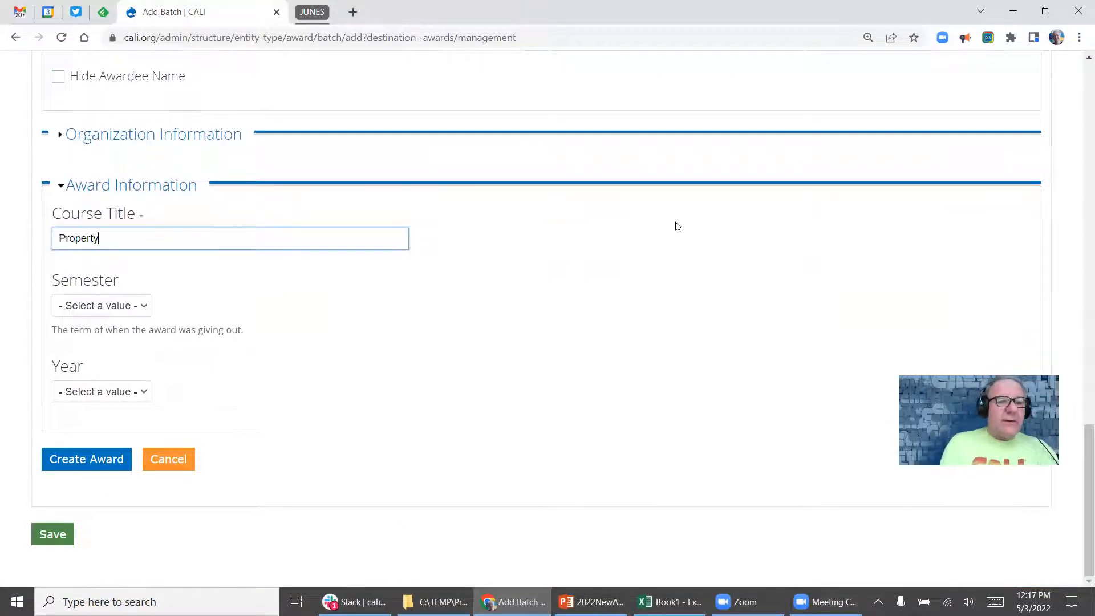
{"action": "key", "text": "Tab"}
{"action": "left_click", "coordinate": [112, 306]}
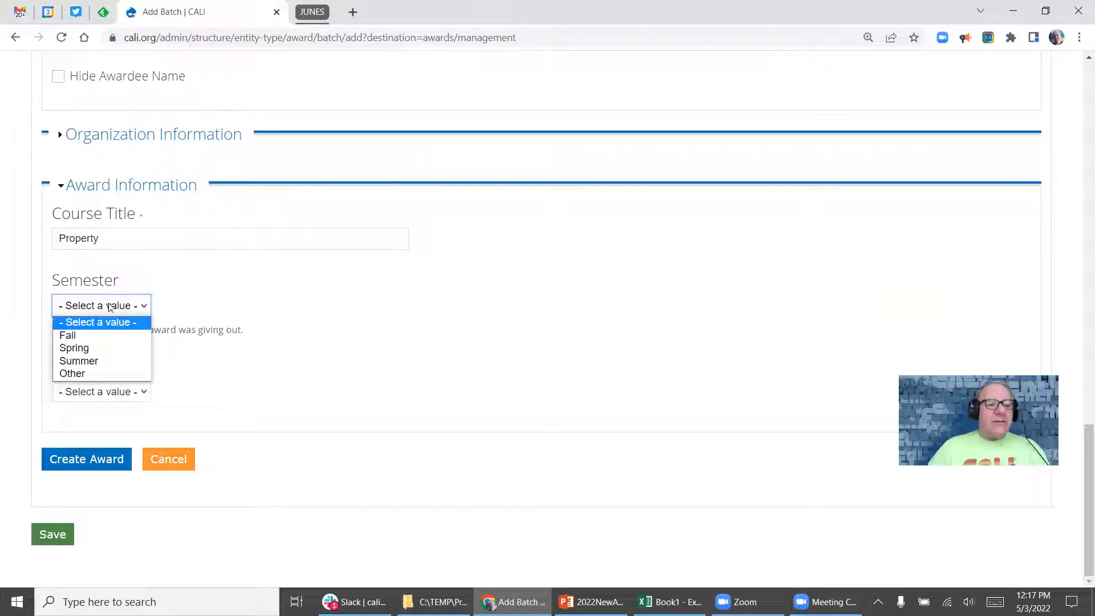
{"action": "left_click", "coordinate": [114, 375]}
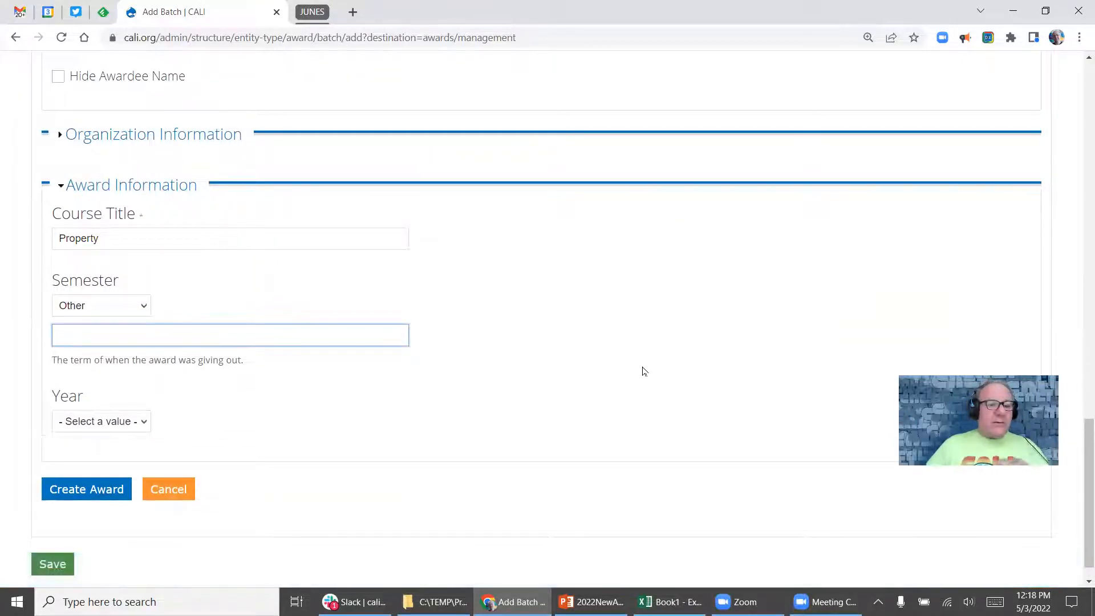
{"action": "type", "text": "Winter Term"}
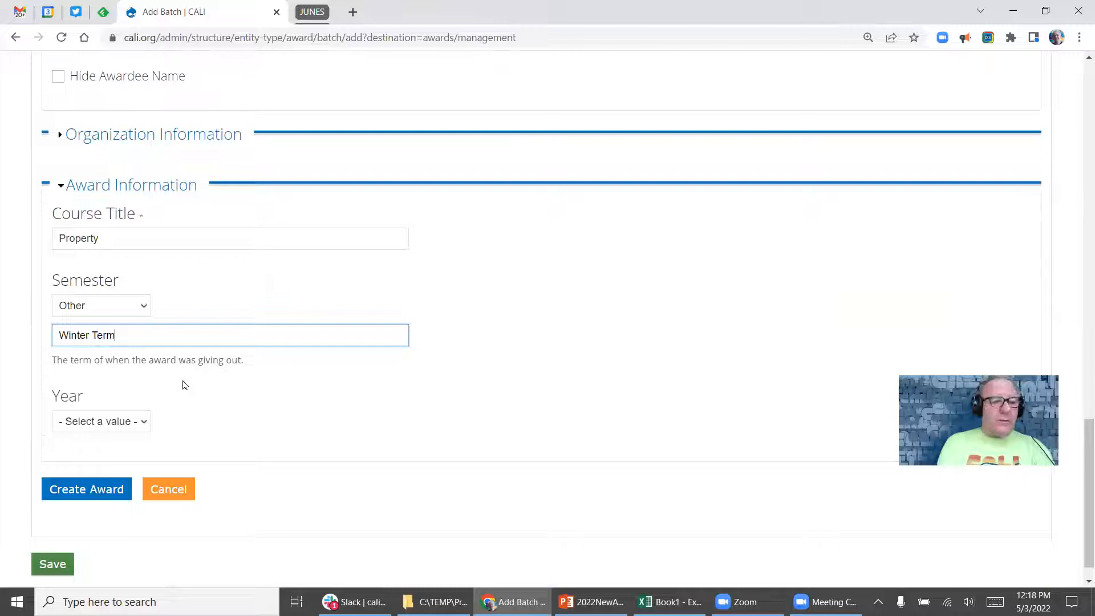
{"action": "key", "text": "Tab"}
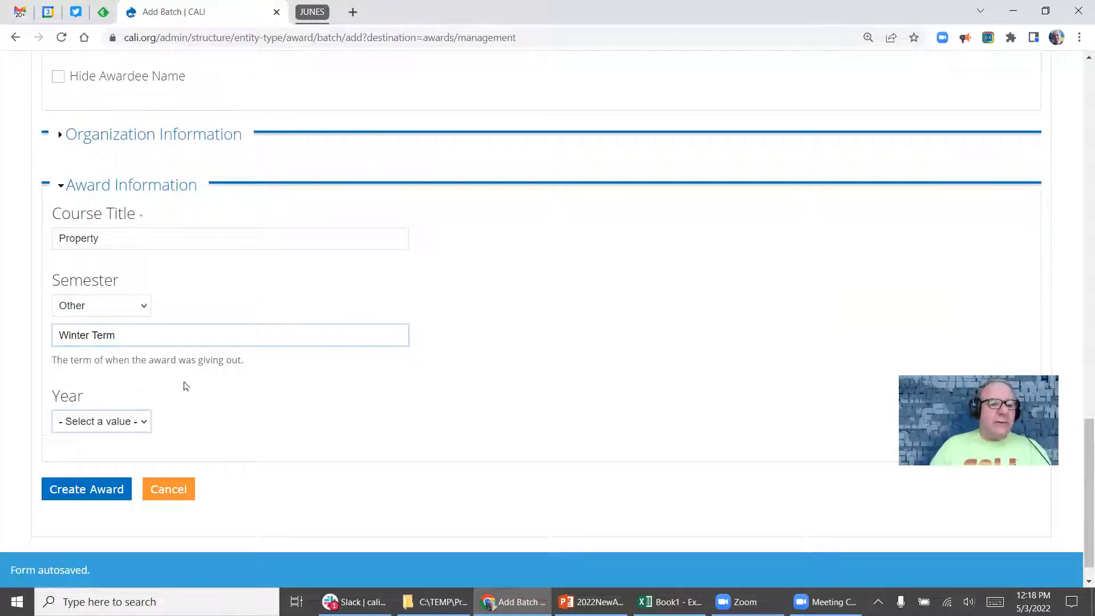
{"action": "left_click", "coordinate": [104, 416]}
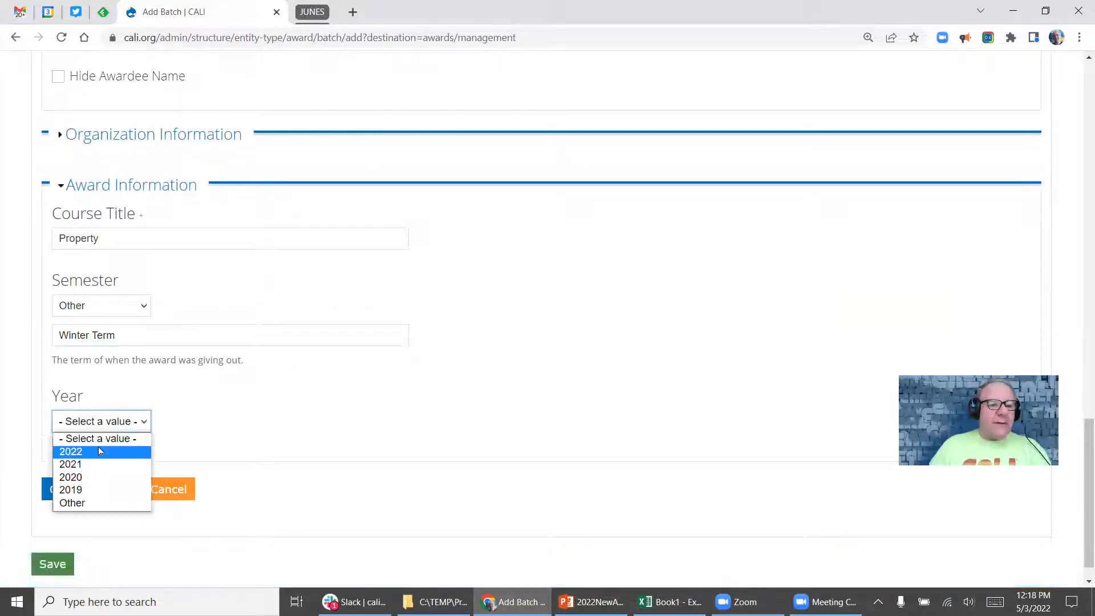
{"action": "left_click", "coordinate": [104, 502]}
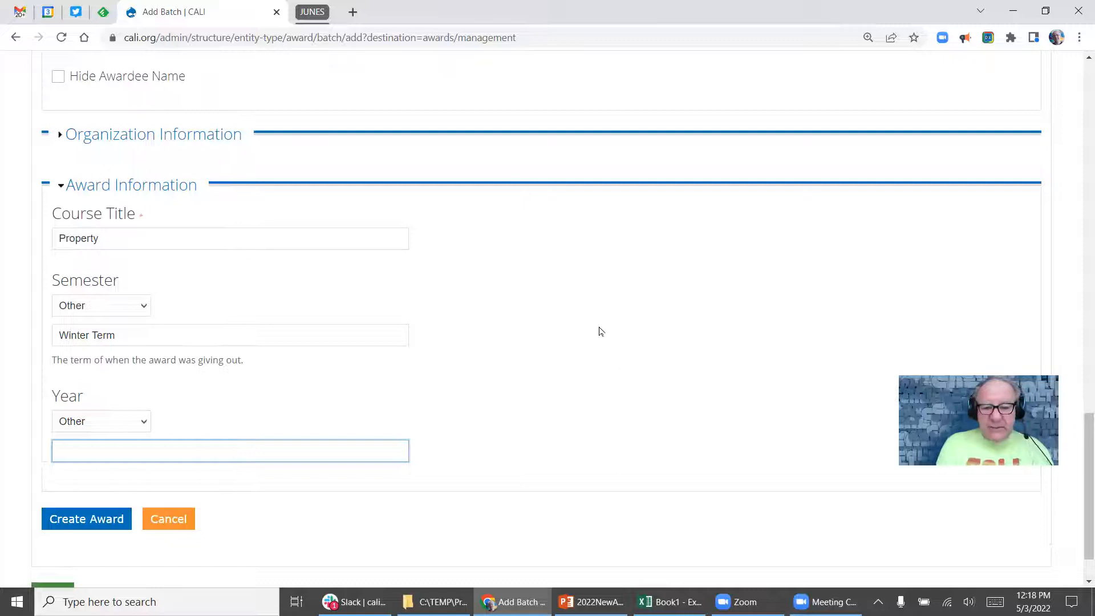
{"action": "type", "text": "2018"}
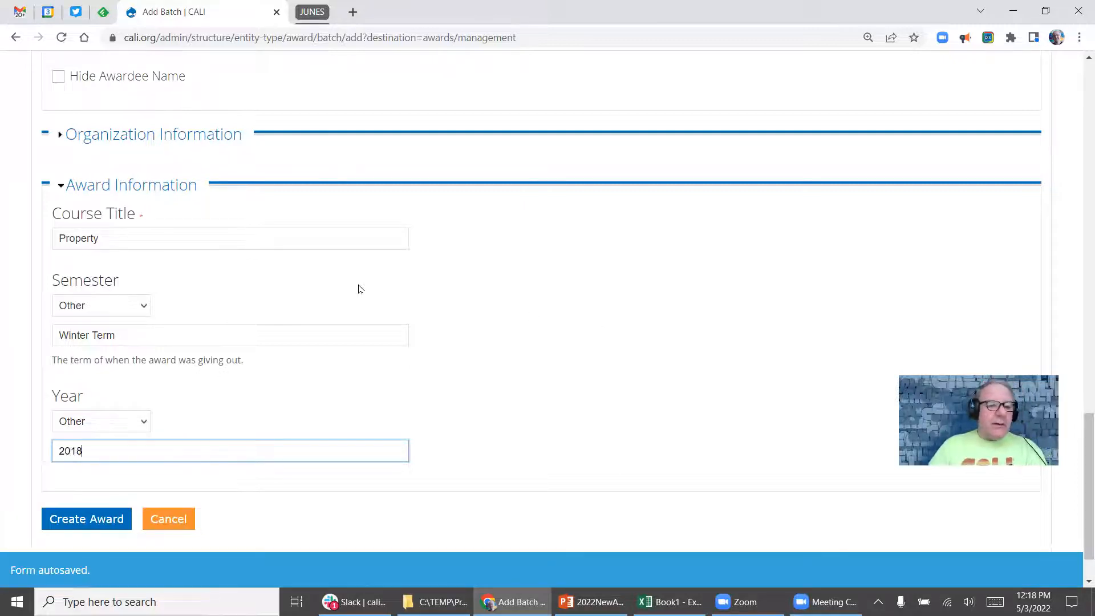
{"action": "left_click", "coordinate": [115, 521]}
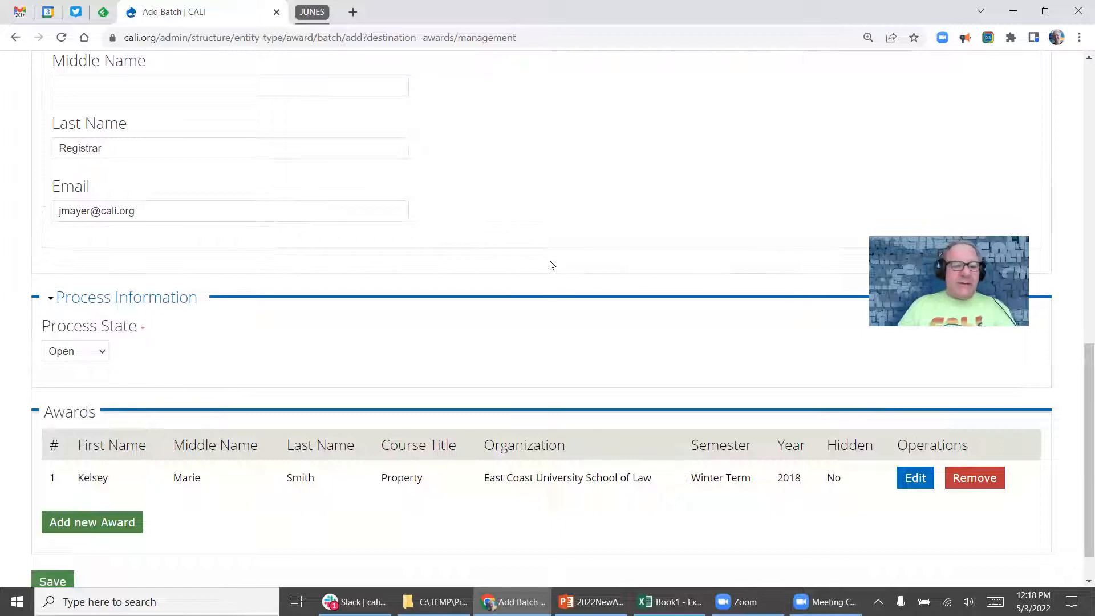
{"action": "scroll", "coordinate": [550, 265], "scroll_direction": "up", "scroll_amount": 1}
Start another award and enter the second student's first, middle and last names.
{"action": "left_click", "coordinate": [91, 570]}
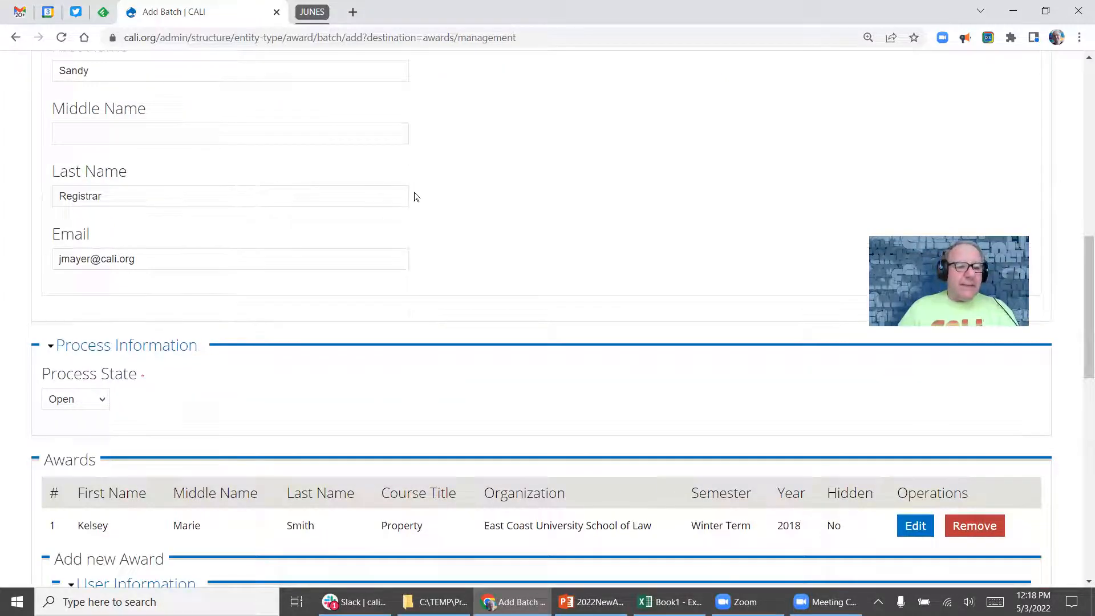
{"action": "scroll", "coordinate": [339, 244], "scroll_direction": "down", "scroll_amount": 6}
{"action": "scroll", "coordinate": [329, 228], "scroll_direction": "up", "scroll_amount": 1}
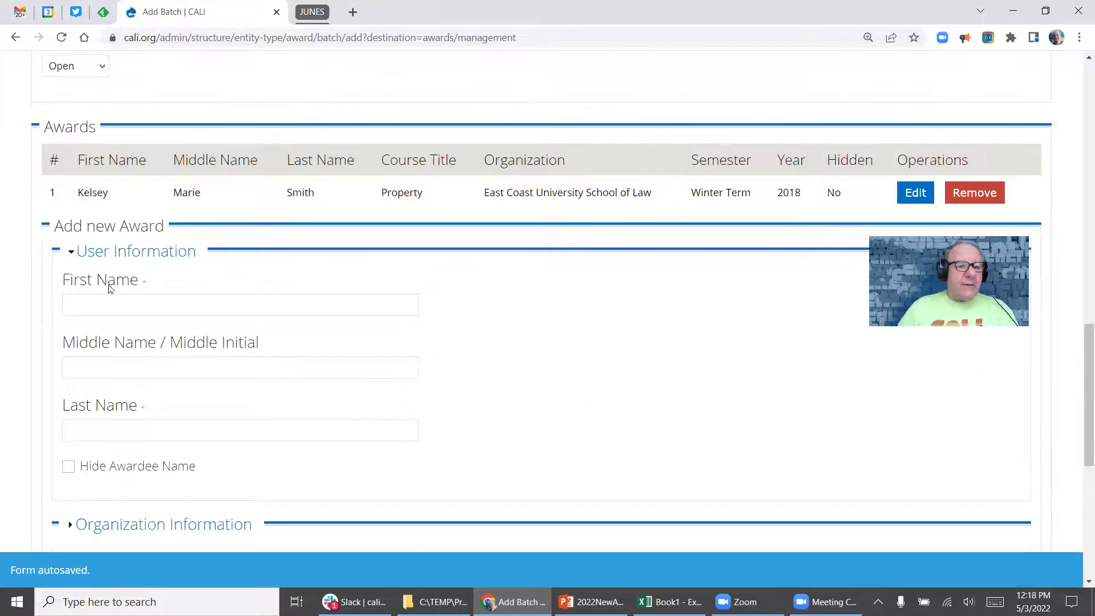
{"action": "left_click", "coordinate": [84, 300]}
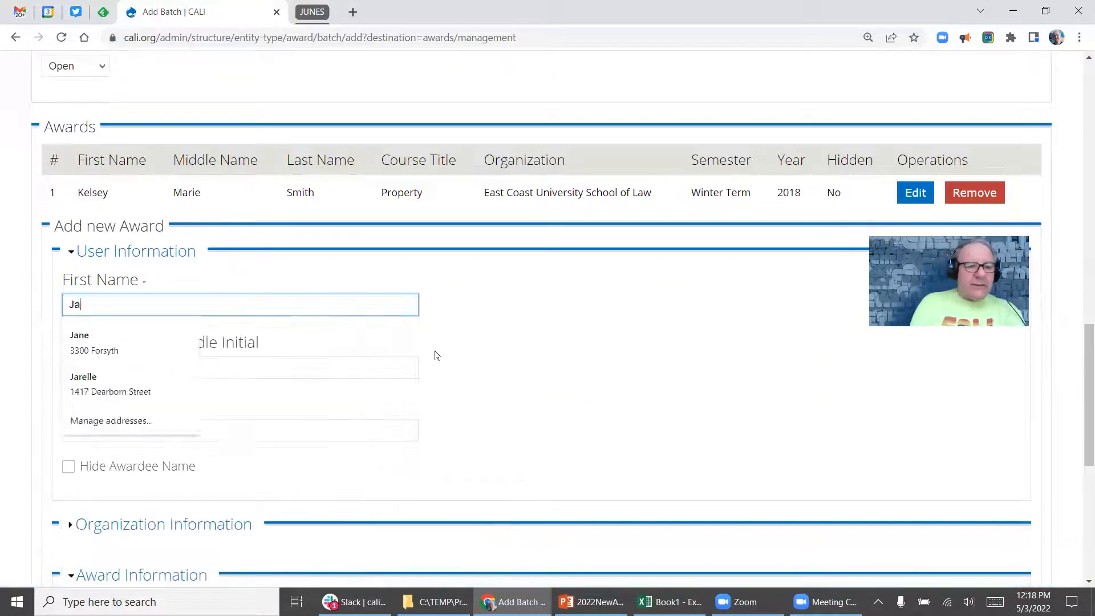
{"action": "key", "text": "Tab"}
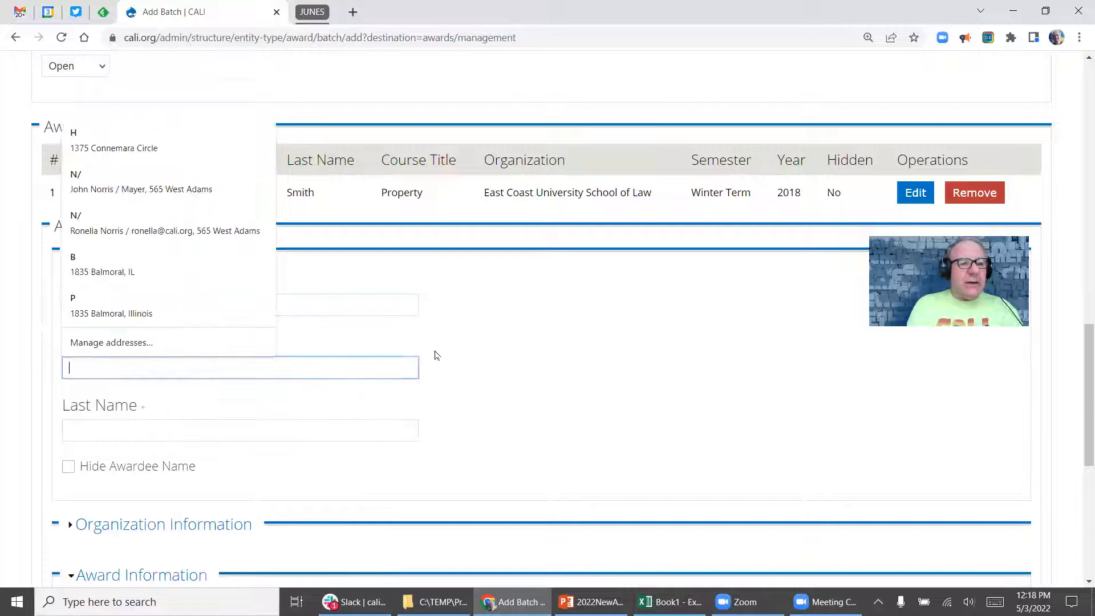
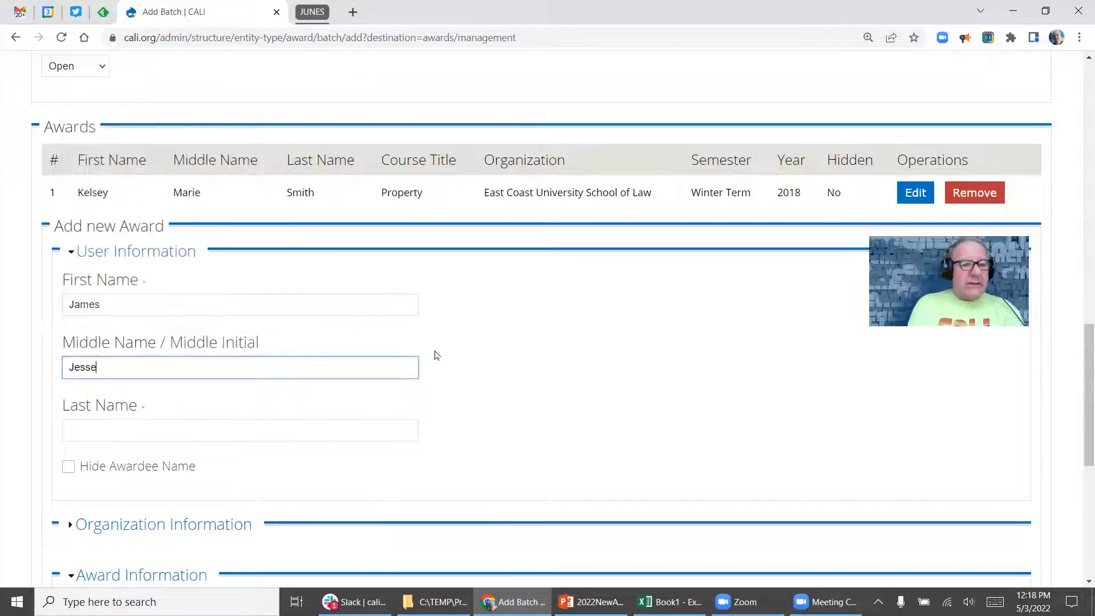
{"action": "key", "text": "Tab"}
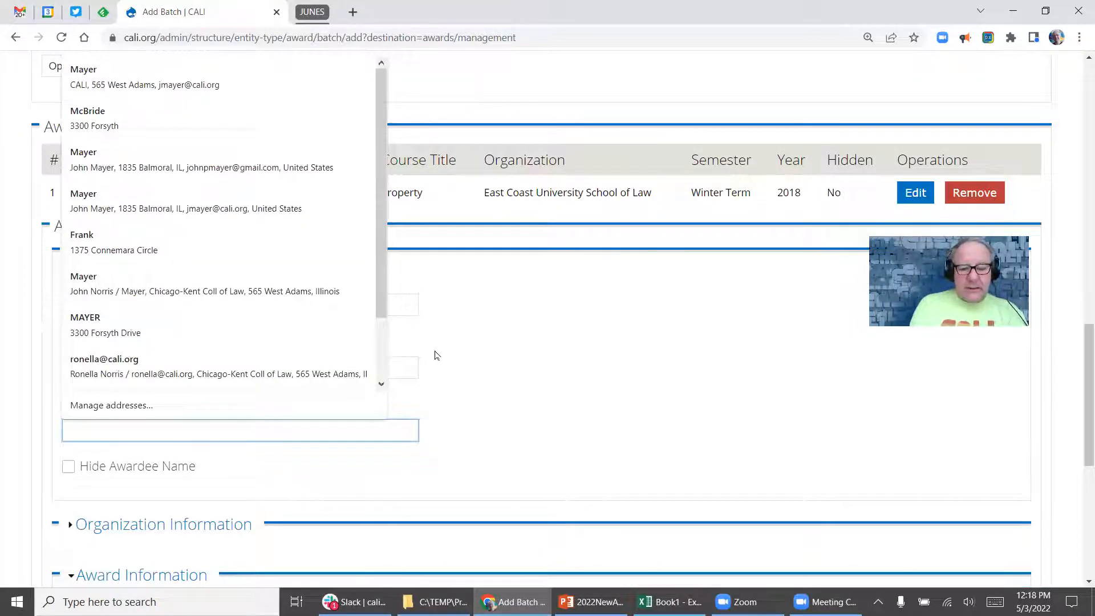
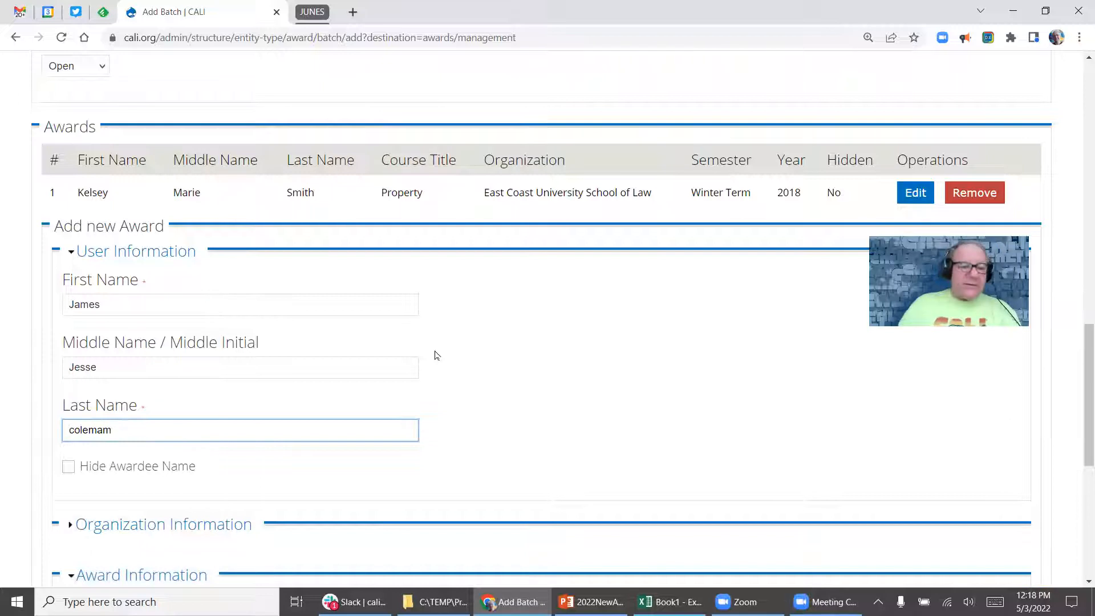
Set course Torts, semester Fall, year 2022, and create the award.
{"action": "scroll", "coordinate": [302, 328], "scroll_direction": "down", "scroll_amount": 6}
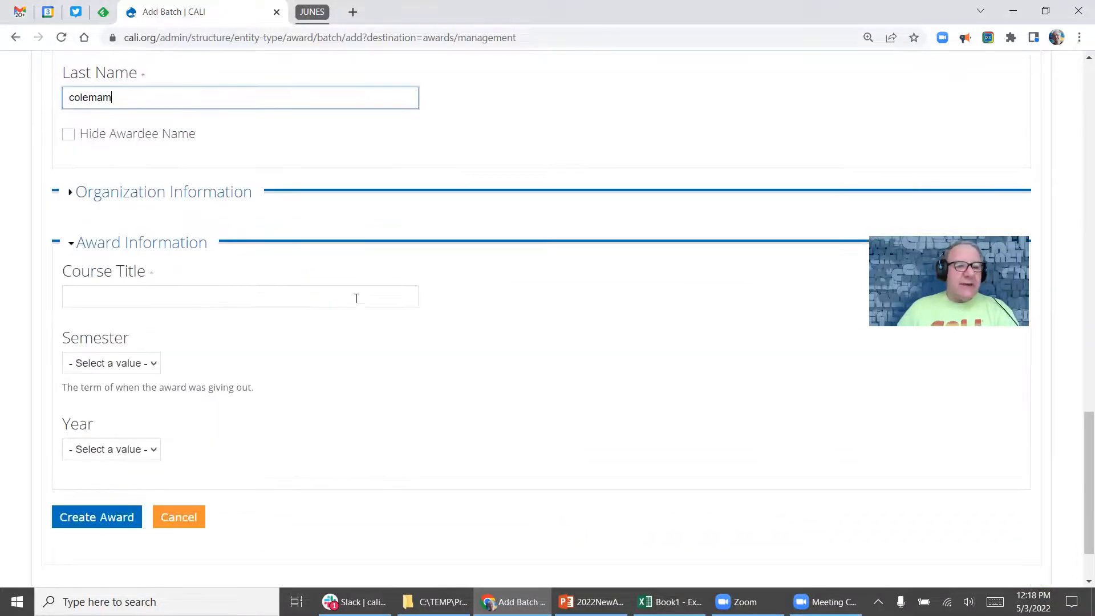
{"action": "left_click", "coordinate": [116, 301]}
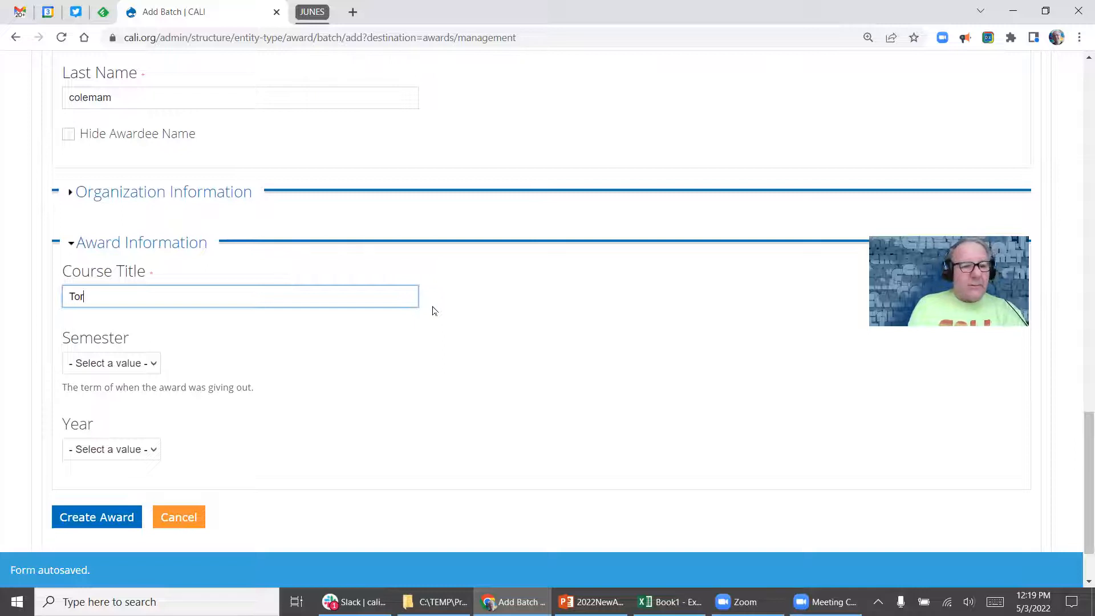
{"action": "key", "text": "Tab"}
{"action": "key", "text": "Down"}
{"action": "key", "text": "Return"}
{"action": "key", "text": "Return"}
{"action": "key", "text": "Down"}
{"action": "key", "text": "Down"}
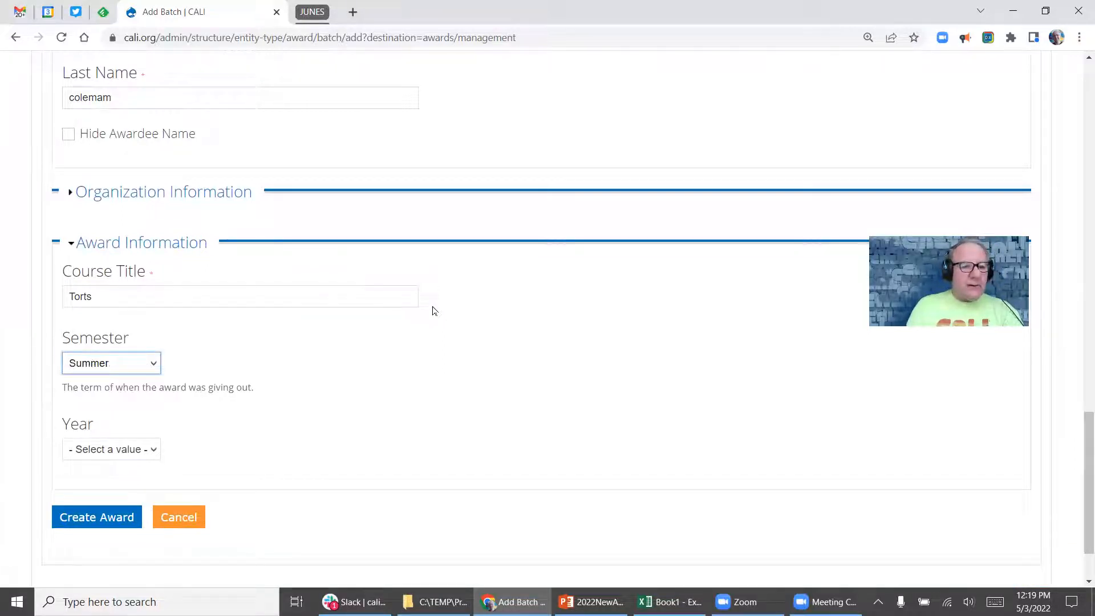
{"action": "key", "text": "Up"}
{"action": "key", "text": "Up"}
{"action": "key", "text": "Tab"}
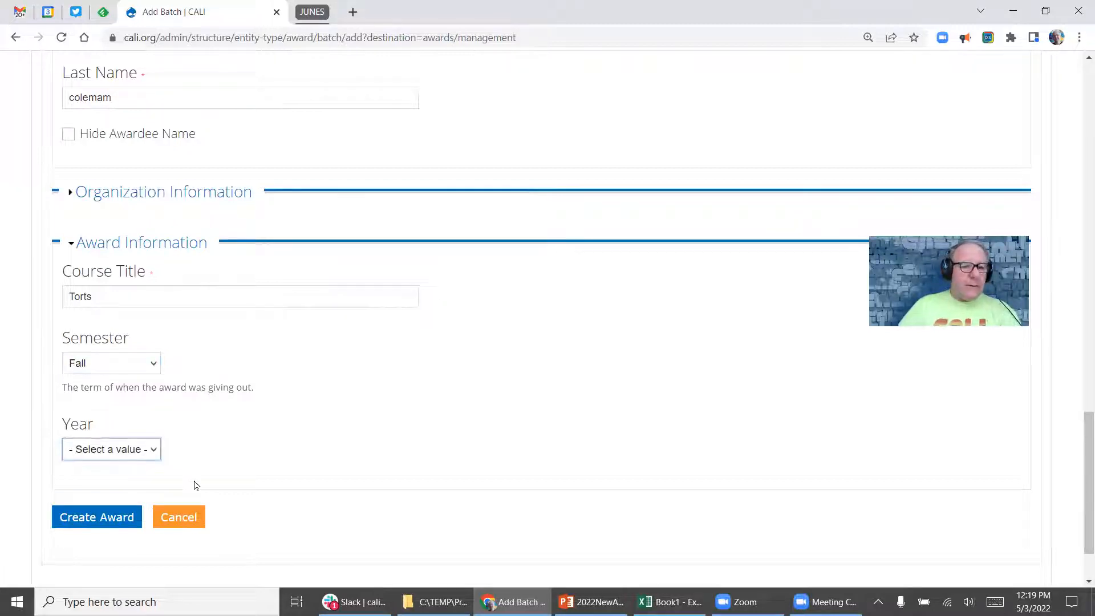
{"action": "key", "text": "Down"}
{"action": "key", "text": "Return"}
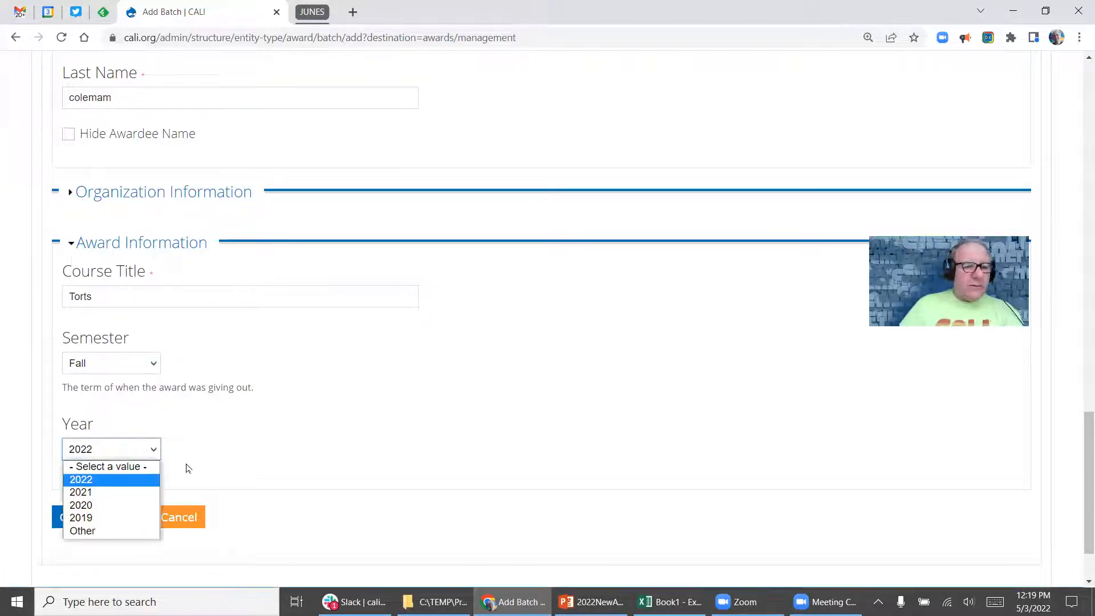
{"action": "key", "text": "Return"}
{"action": "left_click", "coordinate": [109, 523]}
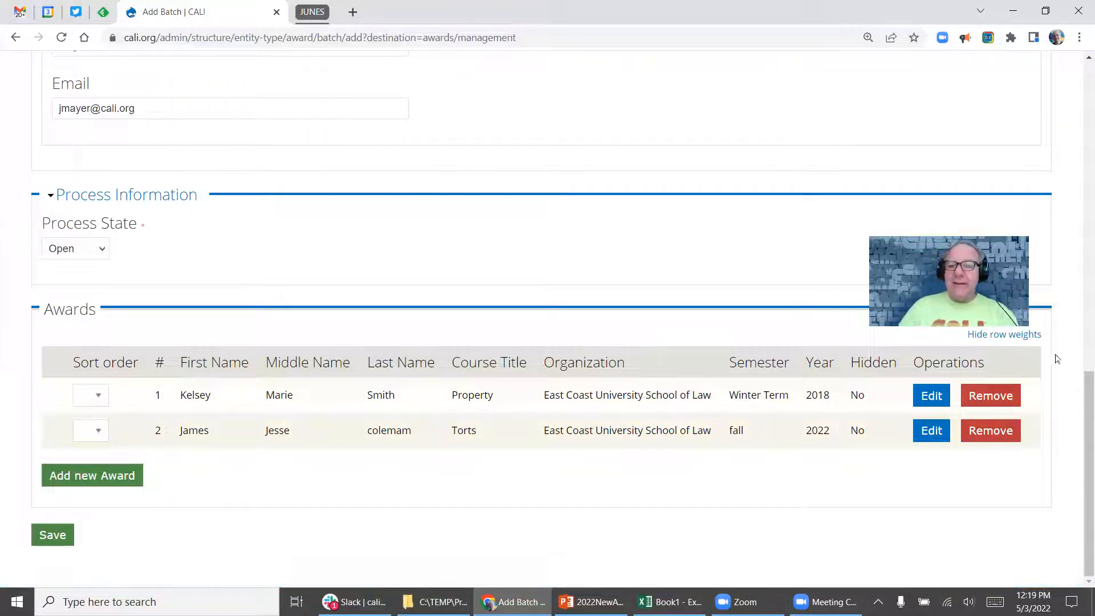
Edit the second award and capitalize the first letter of the student's last name.
{"action": "left_click", "coordinate": [931, 430]}
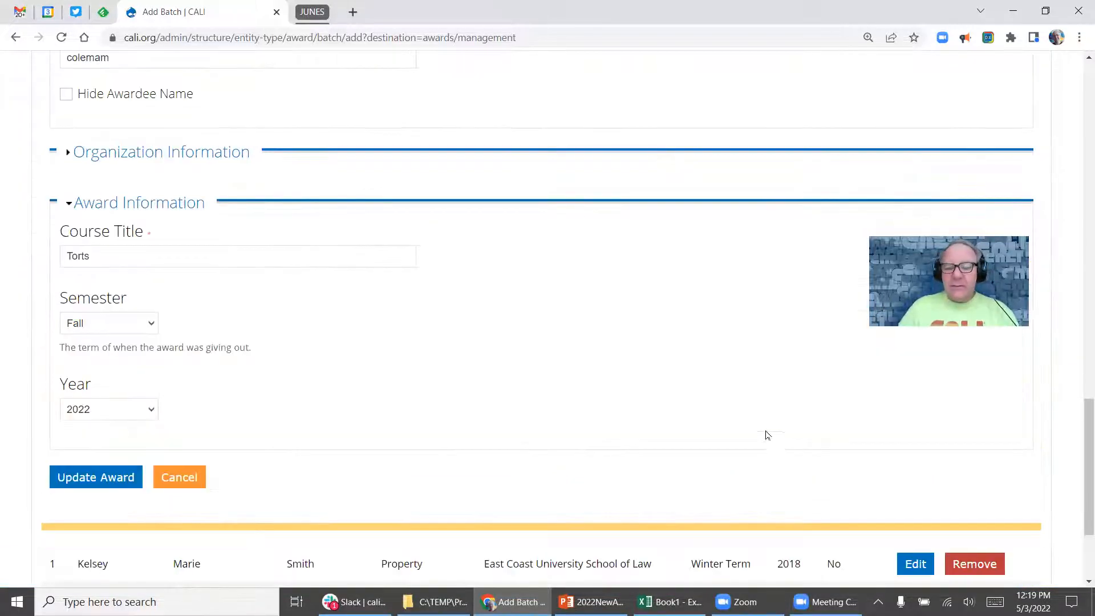
{"action": "scroll", "coordinate": [430, 284], "scroll_direction": "down", "scroll_amount": 3}
{"action": "scroll", "coordinate": [391, 281], "scroll_direction": "up", "scroll_amount": 6}
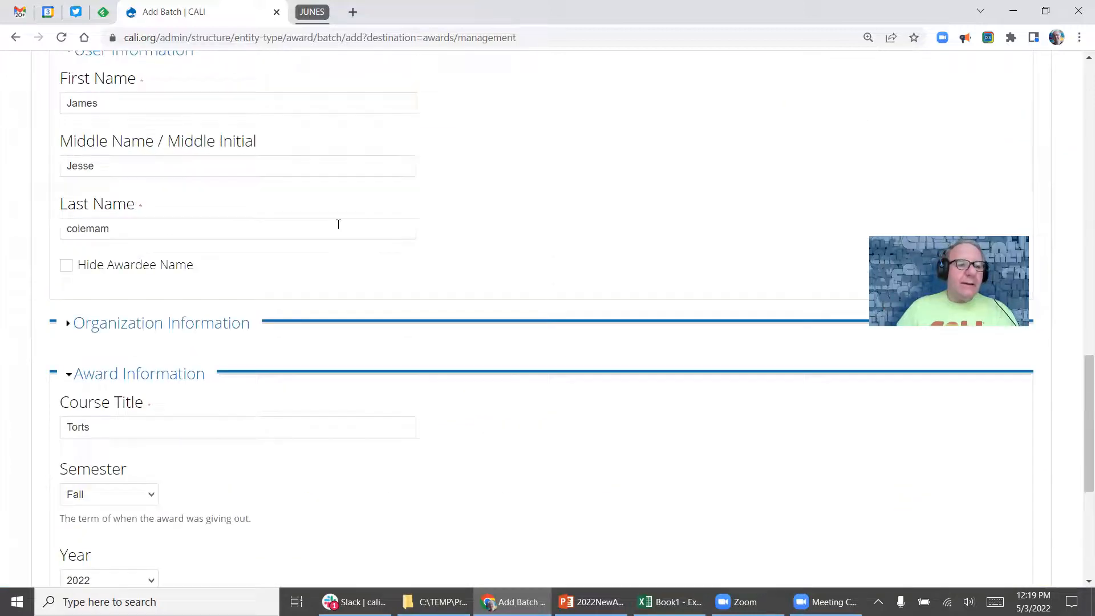
{"action": "scroll", "coordinate": [338, 214], "scroll_direction": "down", "scroll_amount": 1}
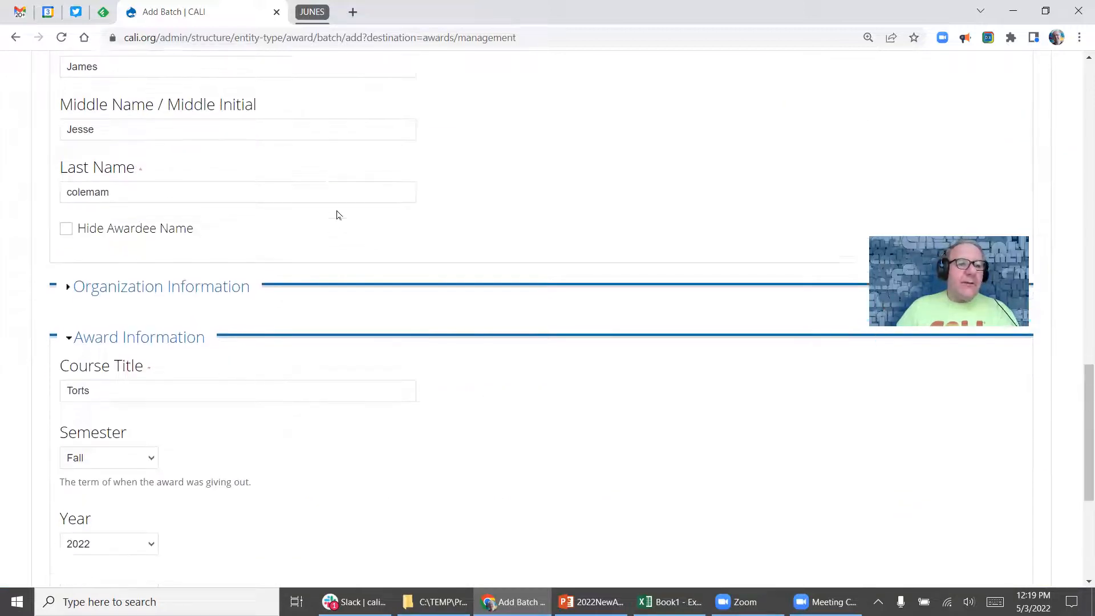
{"action": "left_click", "coordinate": [119, 184]}
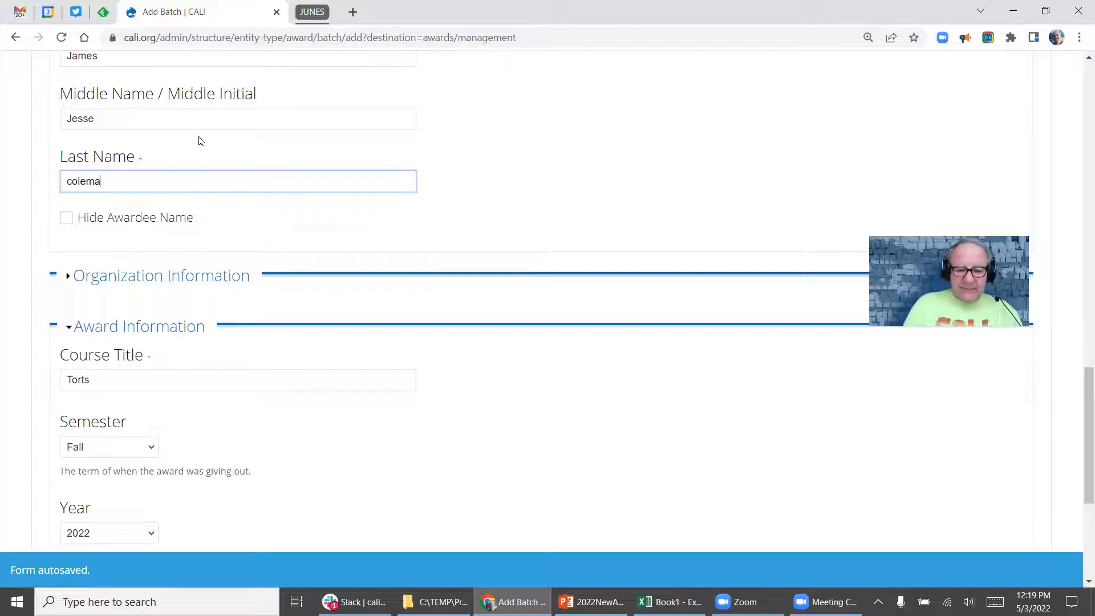
{"action": "key", "text": "Left"}
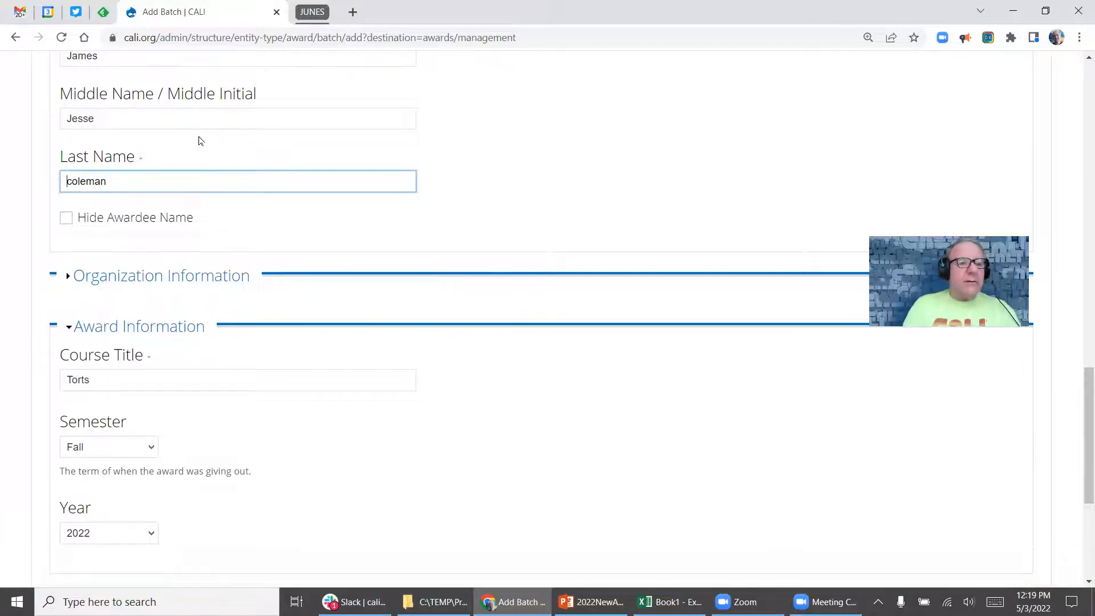
{"action": "key", "text": "Home"}
{"action": "key", "text": "Delete"}
{"action": "type", "text": "C"}
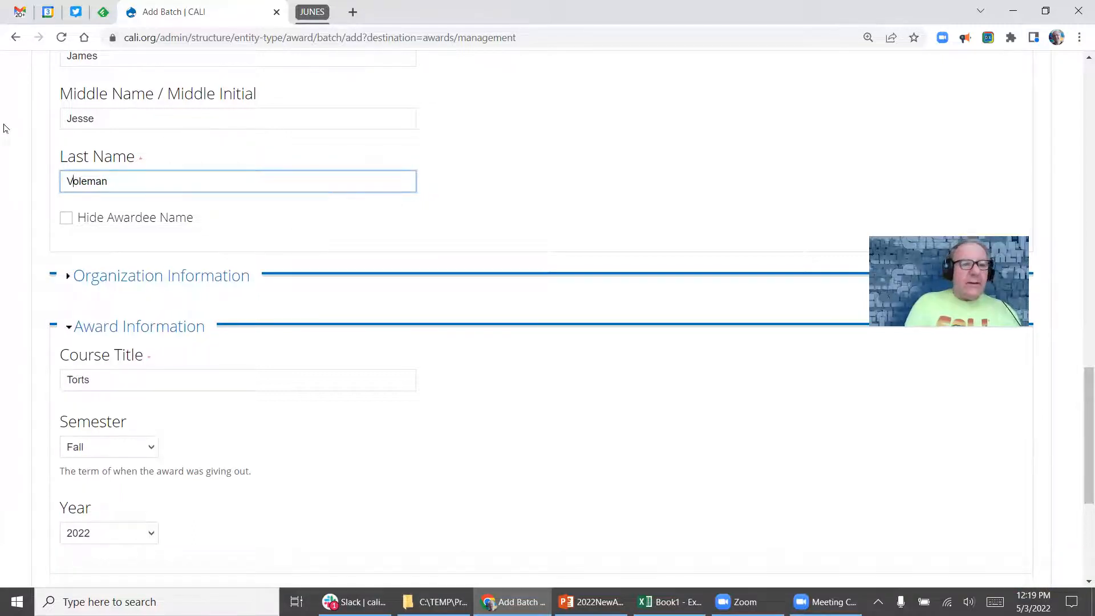
{"action": "key", "text": "BackSpace"}
{"action": "type", "text": "C"}
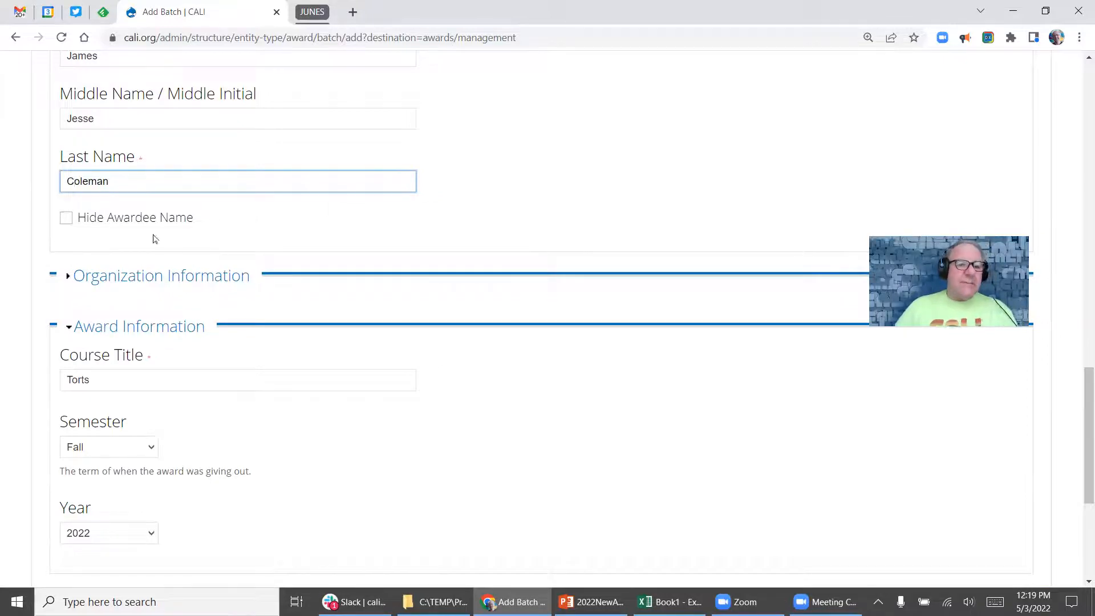
{"action": "scroll", "coordinate": [607, 349], "scroll_direction": "up", "scroll_amount": 3}
{"action": "scroll", "coordinate": [609, 352], "scroll_direction": "down", "scroll_amount": 8}
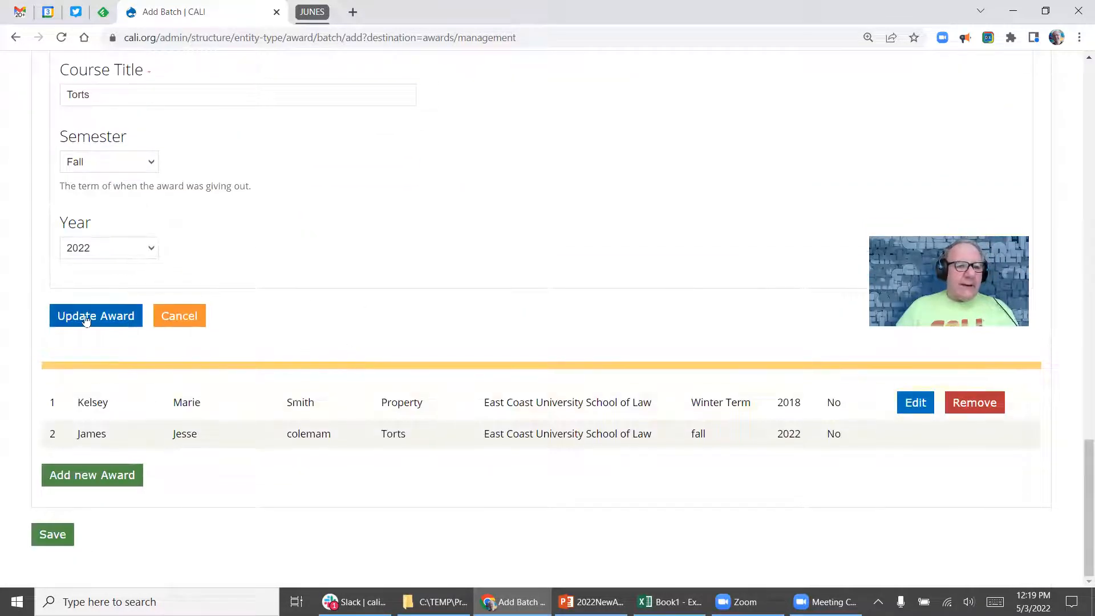
Update the award, save the batch, and decline Chrome's save-address prompt.
{"action": "left_click", "coordinate": [86, 315]}
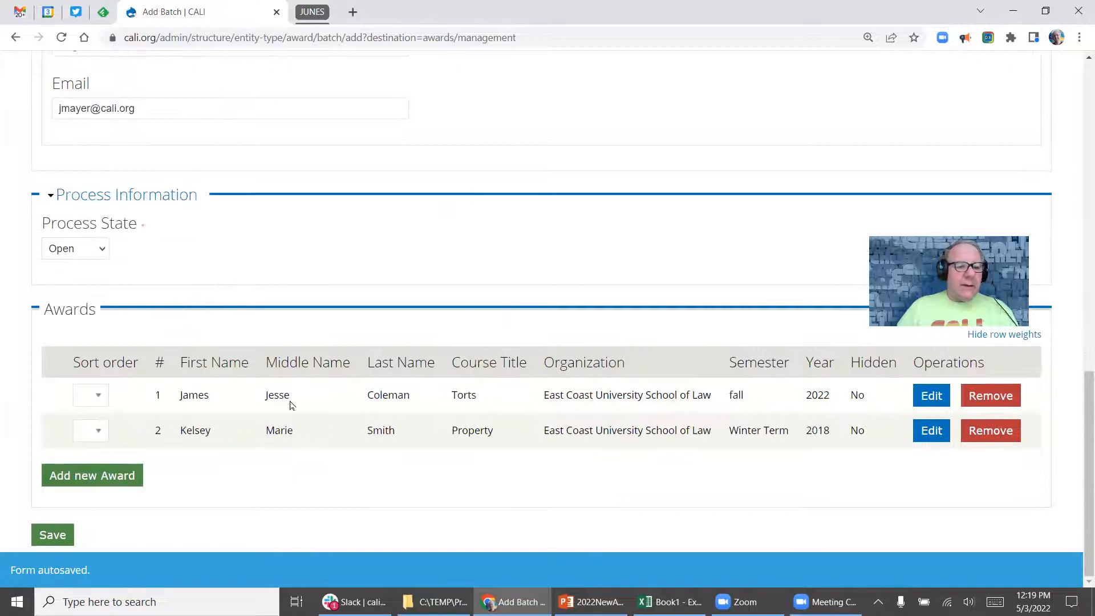
{"action": "left_click", "coordinate": [52, 536]}
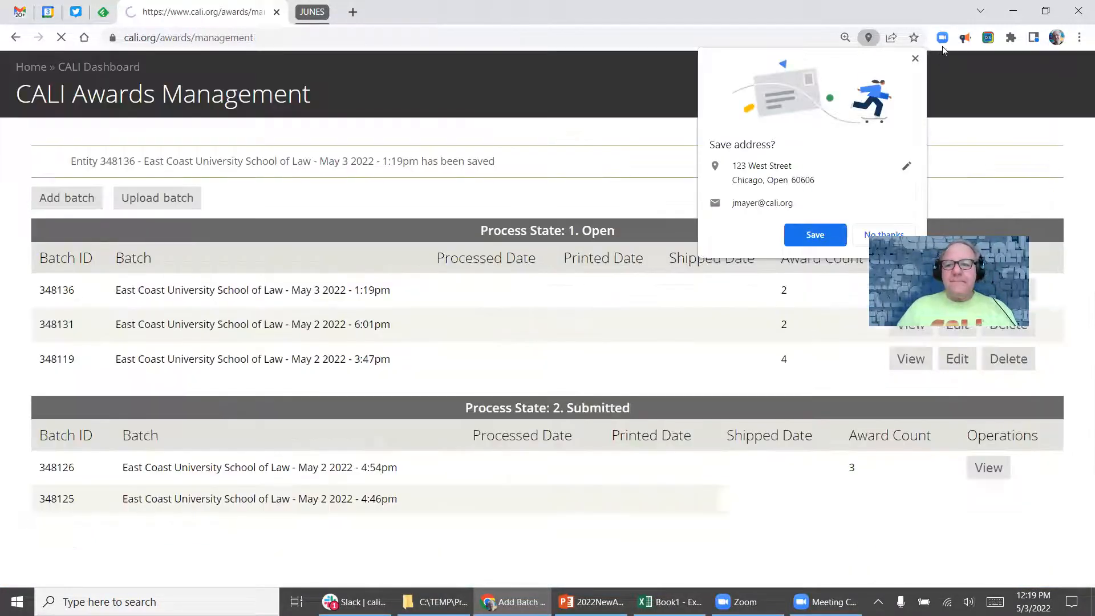
{"action": "left_click", "coordinate": [815, 235]}
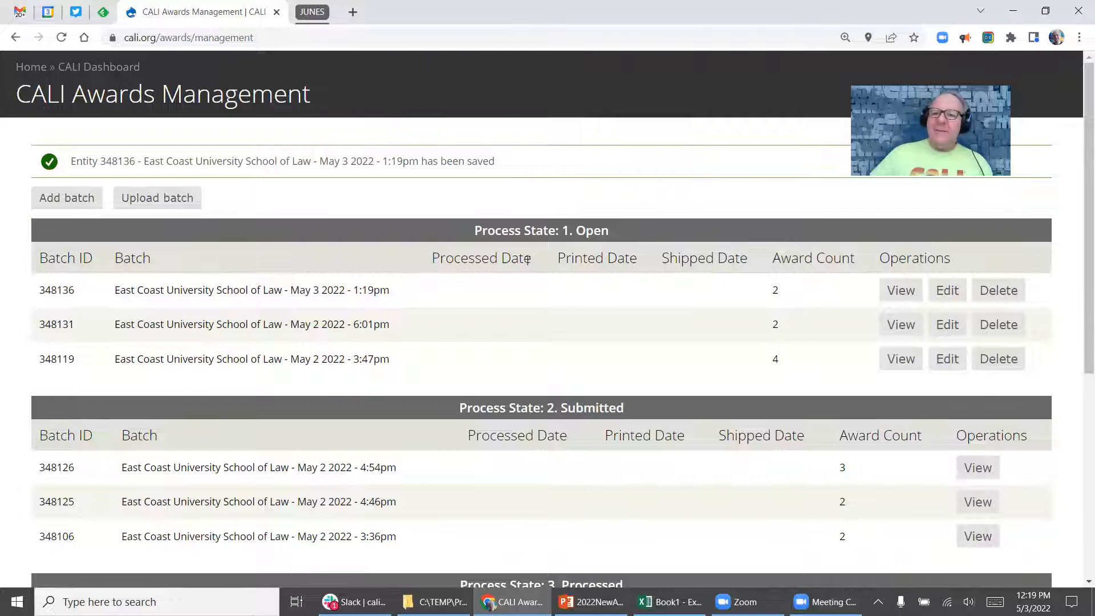
Change batch 348136's Process State to Submitted, save, and check the Submitted table.
{"action": "left_click", "coordinate": [949, 291]}
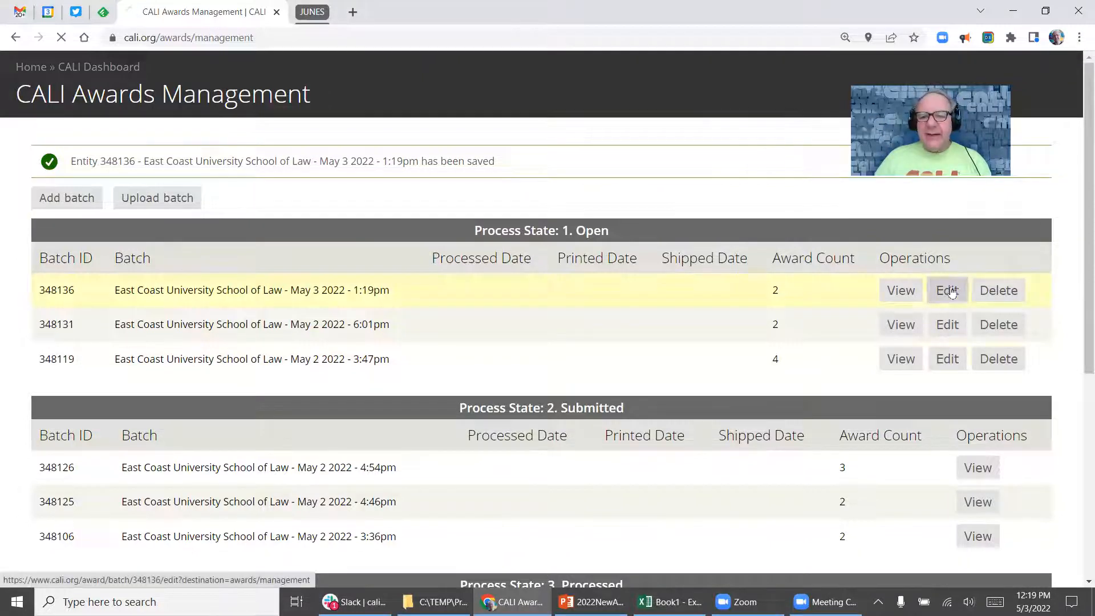
{"action": "scroll", "coordinate": [259, 301], "scroll_direction": "down", "scroll_amount": 12}
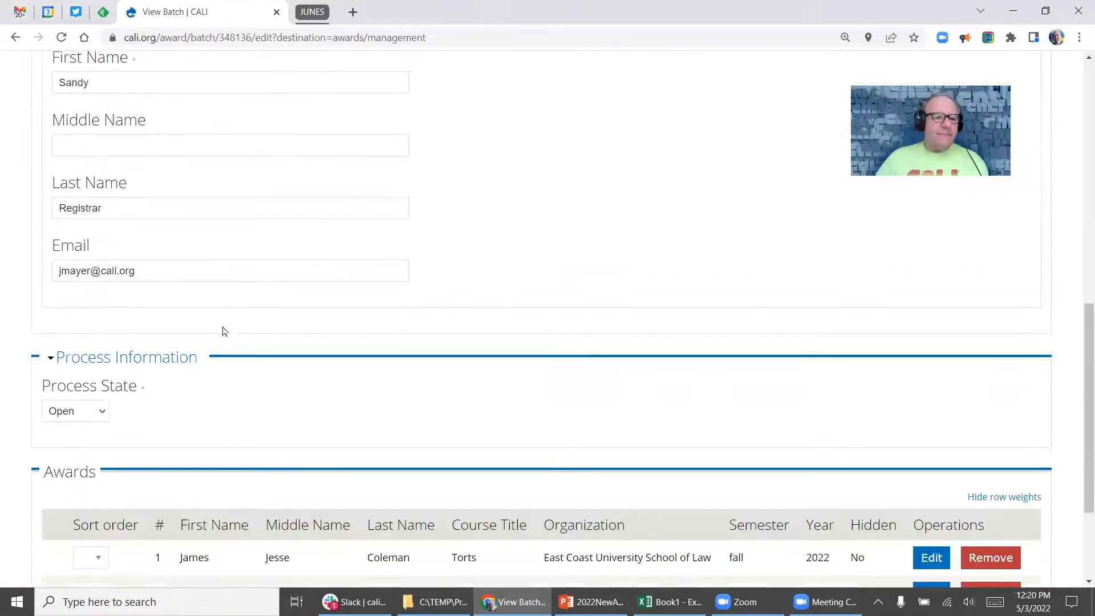
{"action": "left_click", "coordinate": [55, 269]}
{"action": "left_click", "coordinate": [78, 297]}
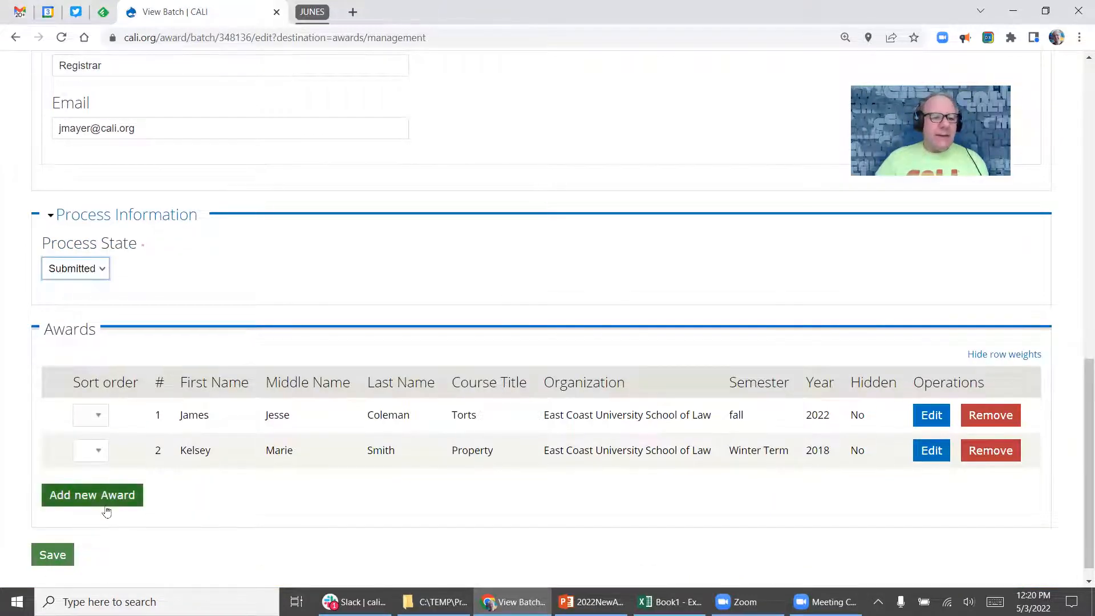
{"action": "left_click", "coordinate": [52, 554]}
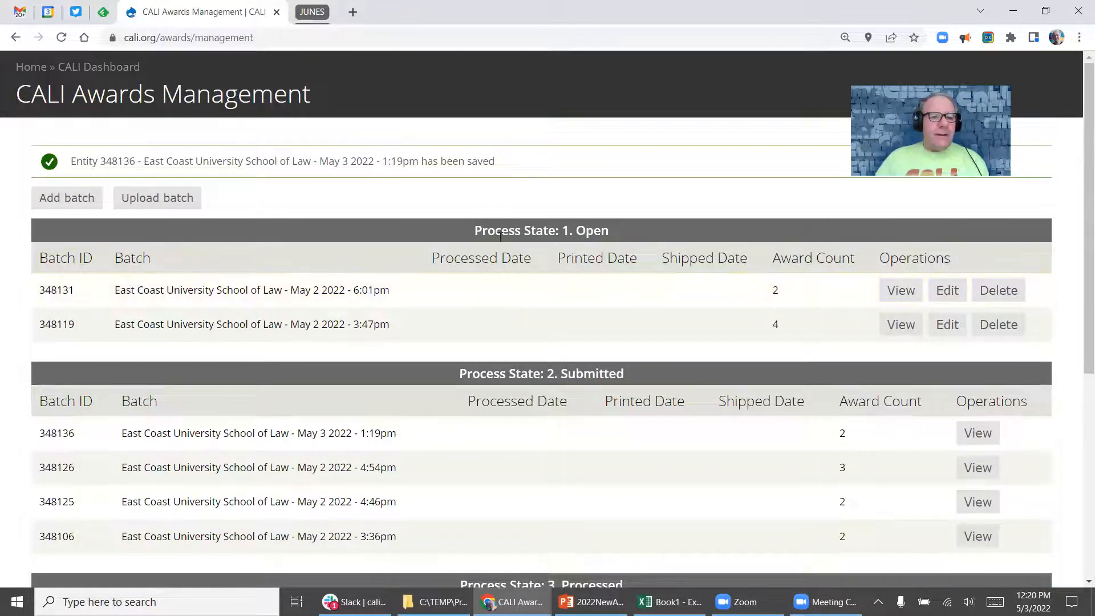
{"action": "scroll", "coordinate": [482, 219], "scroll_direction": "down", "scroll_amount": 2}
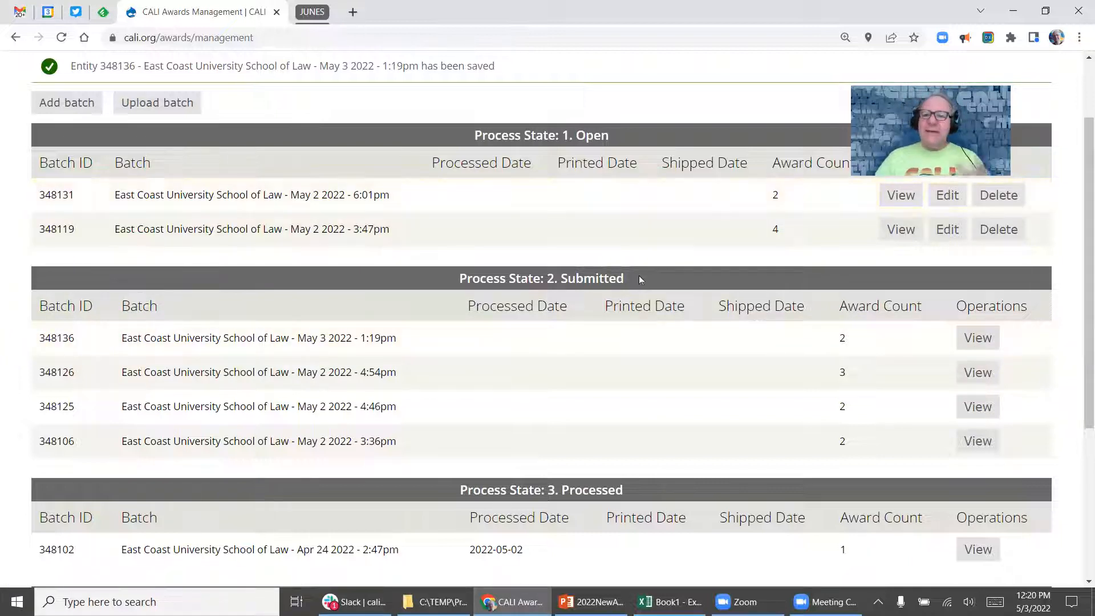
{"action": "scroll", "coordinate": [594, 245], "scroll_direction": "up", "scroll_amount": 2}
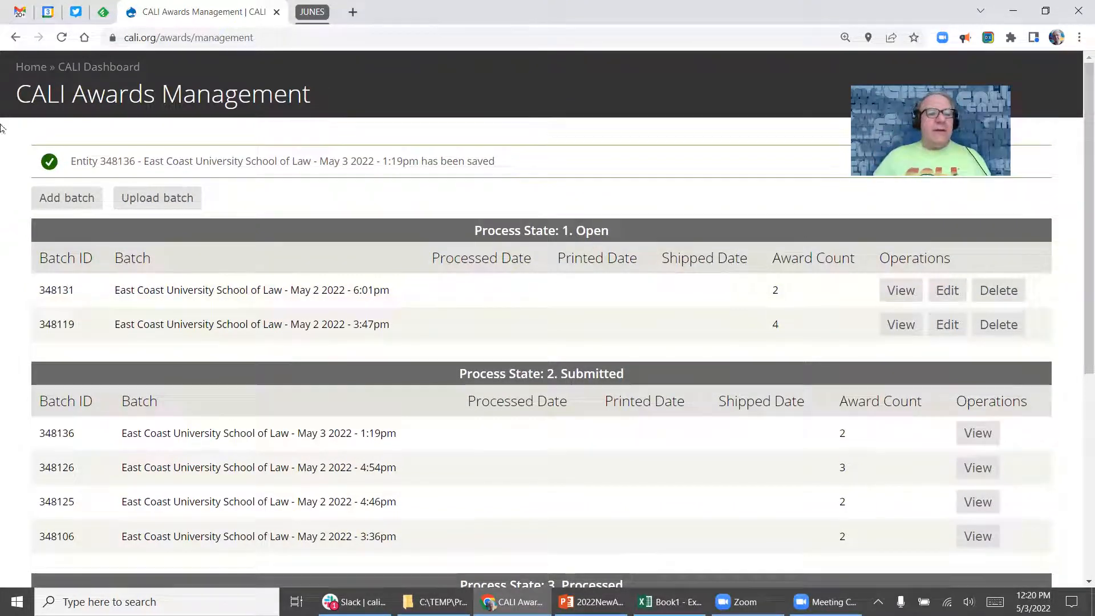
Download SampleBulkAwardUpload.xlsx into TEMP\Presentations\2022Awards and open it in Excel.
{"action": "left_click", "coordinate": [187, 206]}
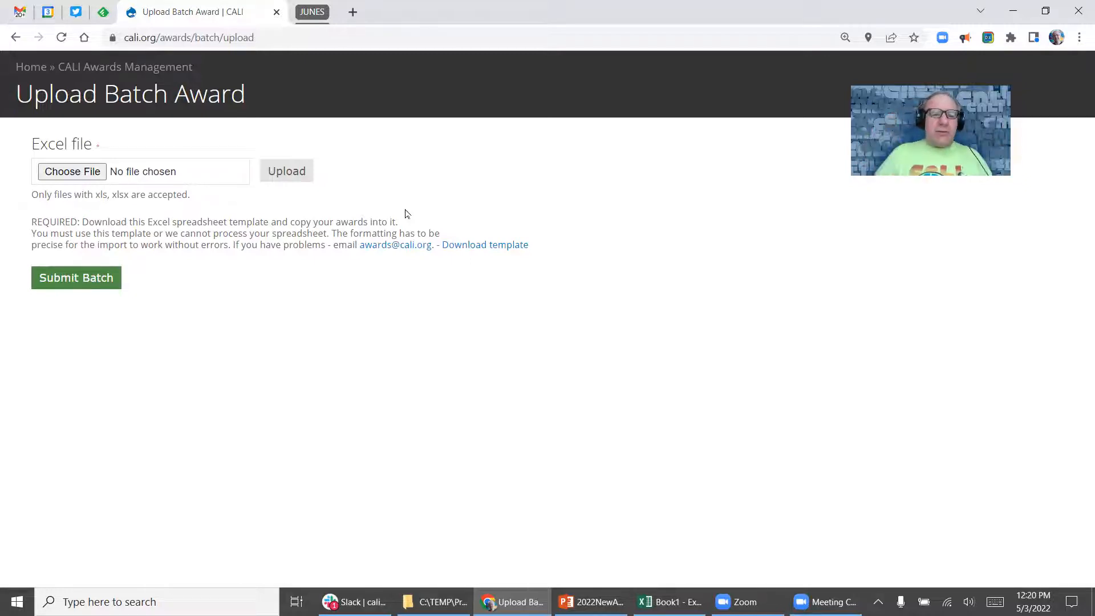
{"action": "left_click", "coordinate": [471, 247]}
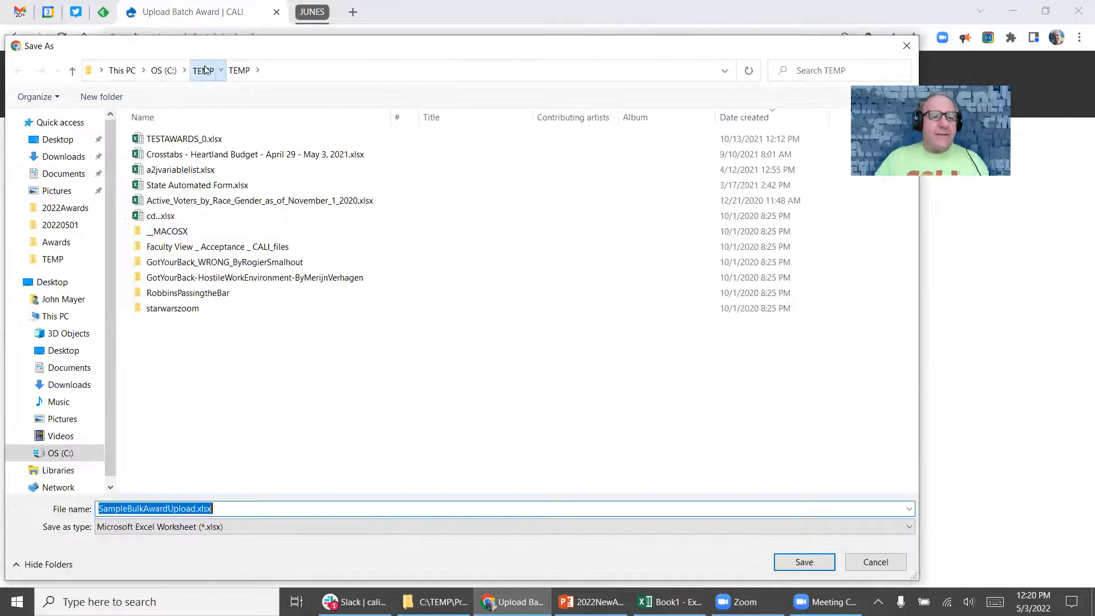
{"action": "type", "text": "present"}
{"action": "key", "text": "Down"}
{"action": "key", "text": "Down"}
{"action": "key", "text": "Return"}
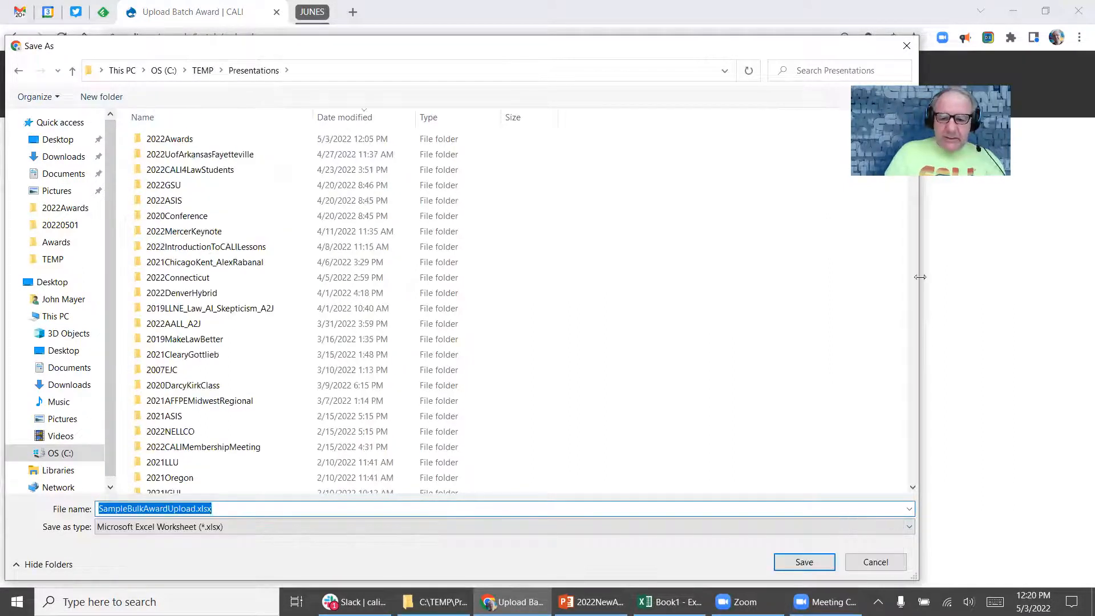
{"action": "type", "text": "2022A"}
{"action": "key", "text": "Down"}
{"action": "key", "text": "Down"}
{"action": "key", "text": "Down"}
{"action": "key", "text": "Return"}
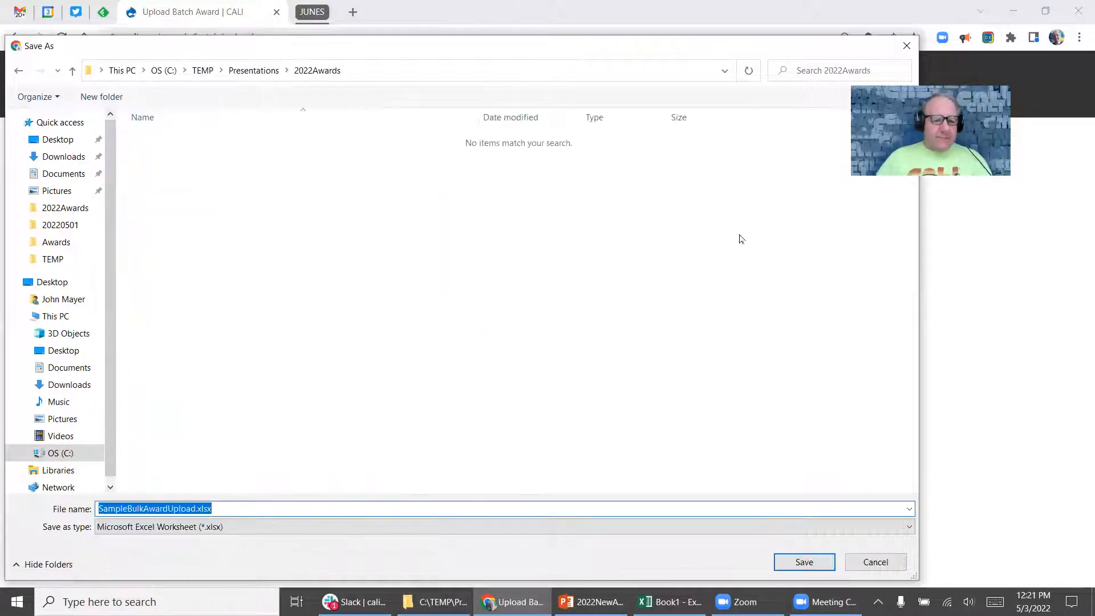
{"action": "left_click", "coordinate": [804, 562]}
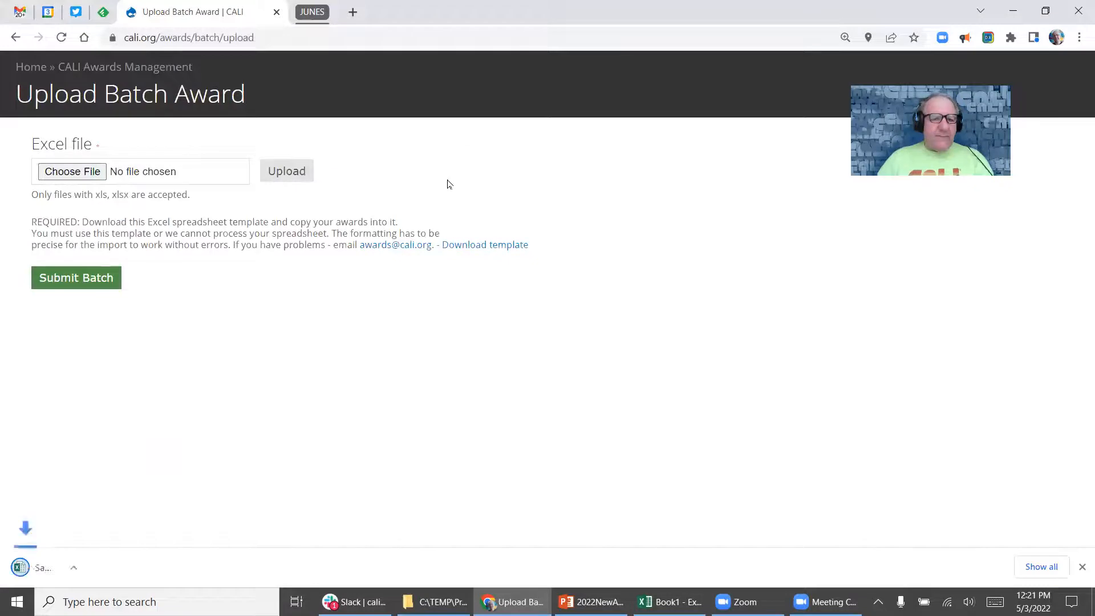
{"action": "left_click", "coordinate": [80, 567]}
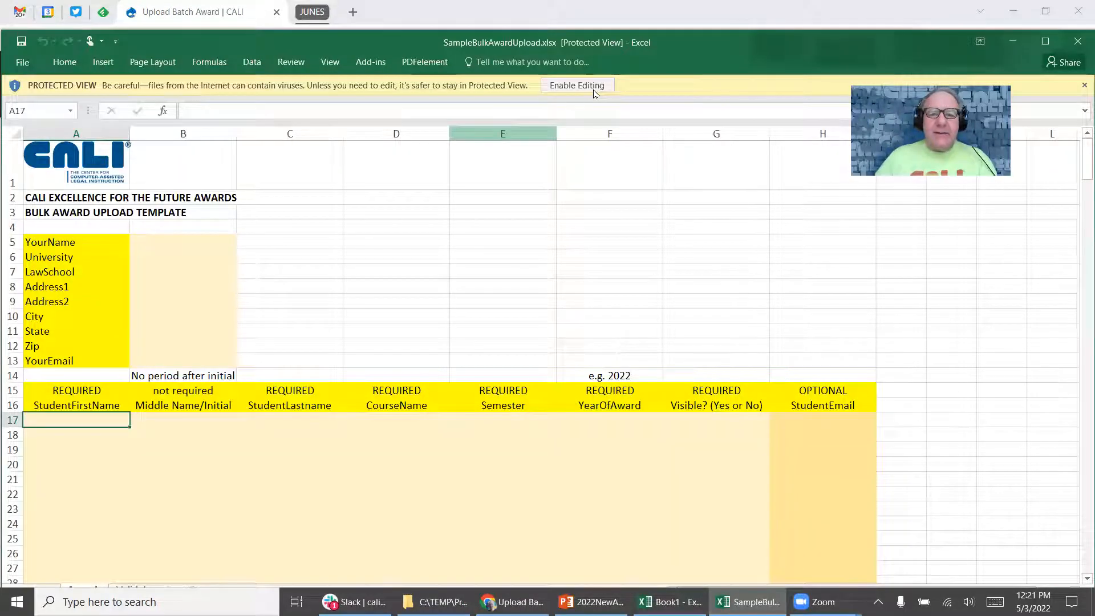
Enable editing on the workbook and set the zoom to a custom 120%.
{"action": "left_click", "coordinate": [593, 93]}
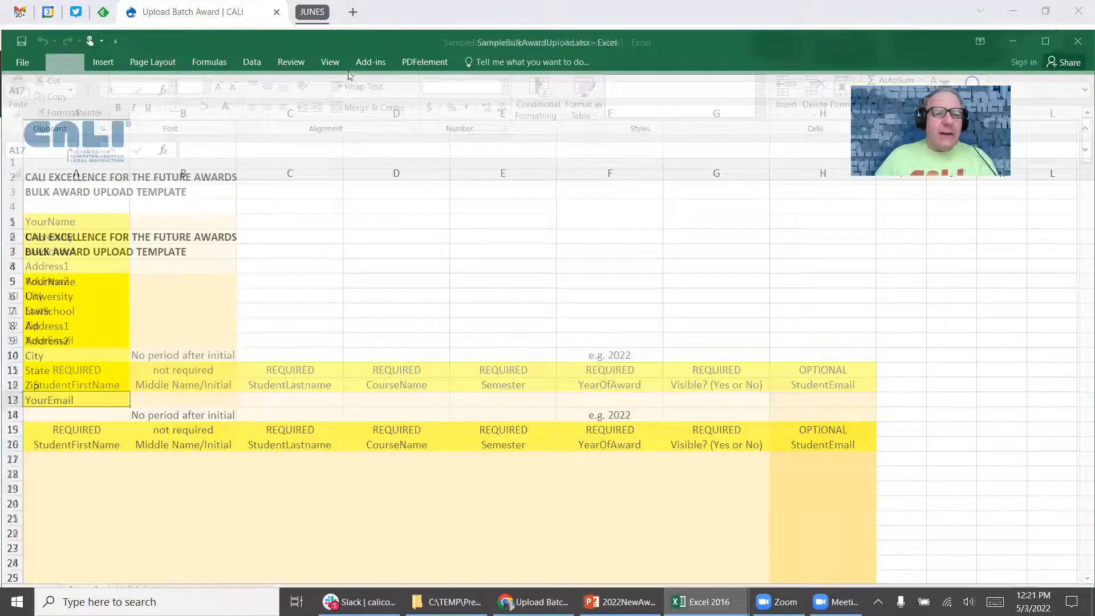
{"action": "left_click", "coordinate": [330, 62]}
{"action": "left_click", "coordinate": [279, 92]}
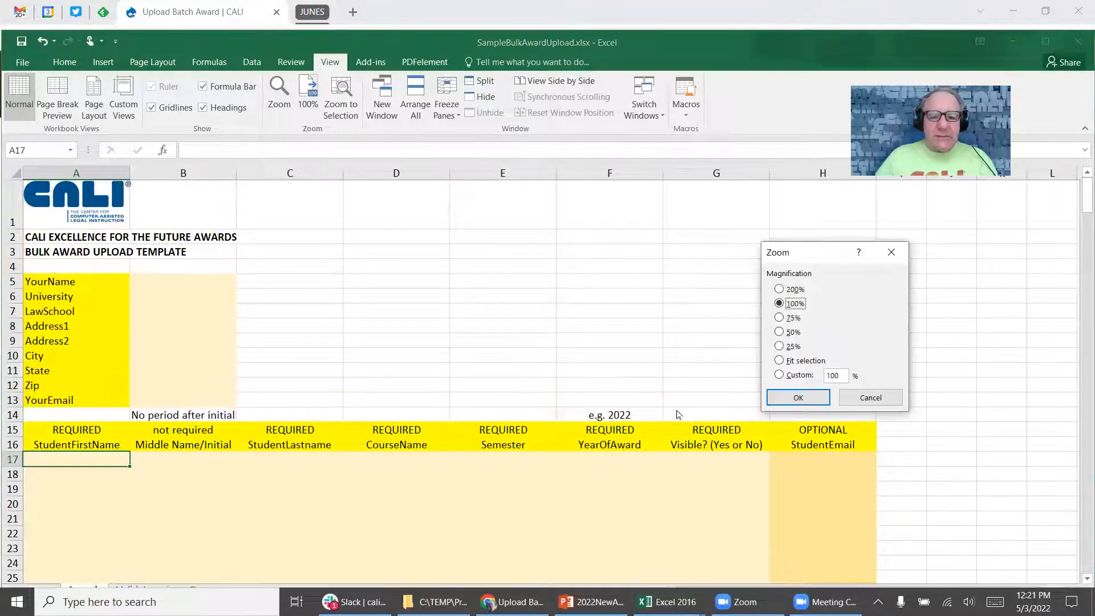
{"action": "left_click", "coordinate": [790, 376]}
{"action": "type", "text": "120"}
{"action": "key", "text": "Return"}
{"action": "scroll", "coordinate": [668, 267], "scroll_direction": "down", "scroll_amount": 1}
{"action": "scroll", "coordinate": [667, 265], "scroll_direction": "up", "scroll_amount": 1}
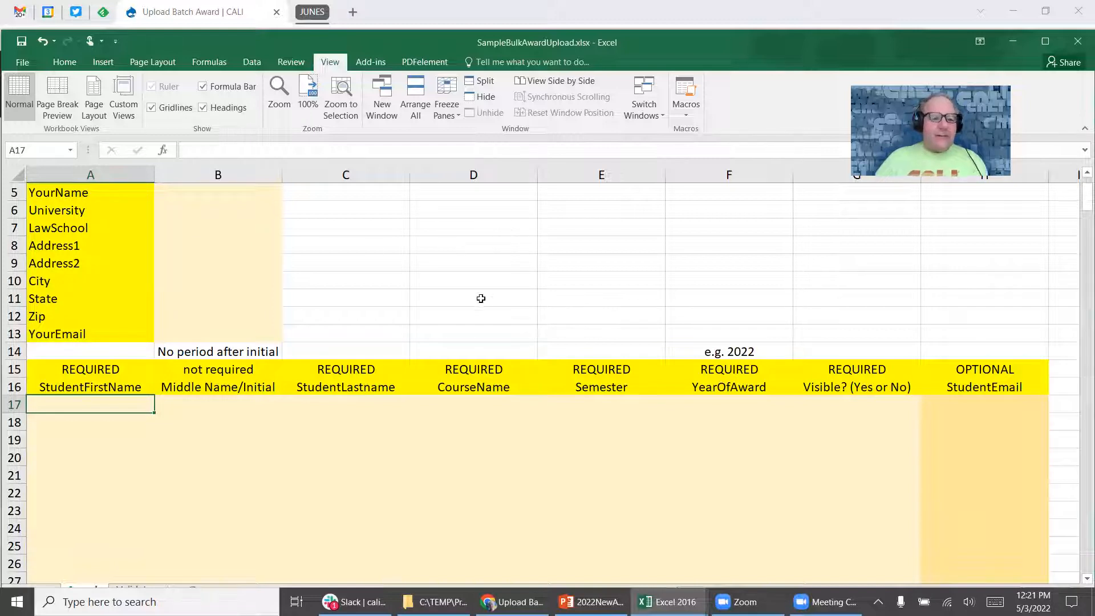
Select cell B5 beside YourName in the submitter details block.
{"action": "scroll", "coordinate": [473, 292], "scroll_direction": "down", "scroll_amount": 1}
{"action": "scroll", "coordinate": [469, 291], "scroll_direction": "down", "scroll_amount": 1}
{"action": "left_click", "coordinate": [192, 194]}
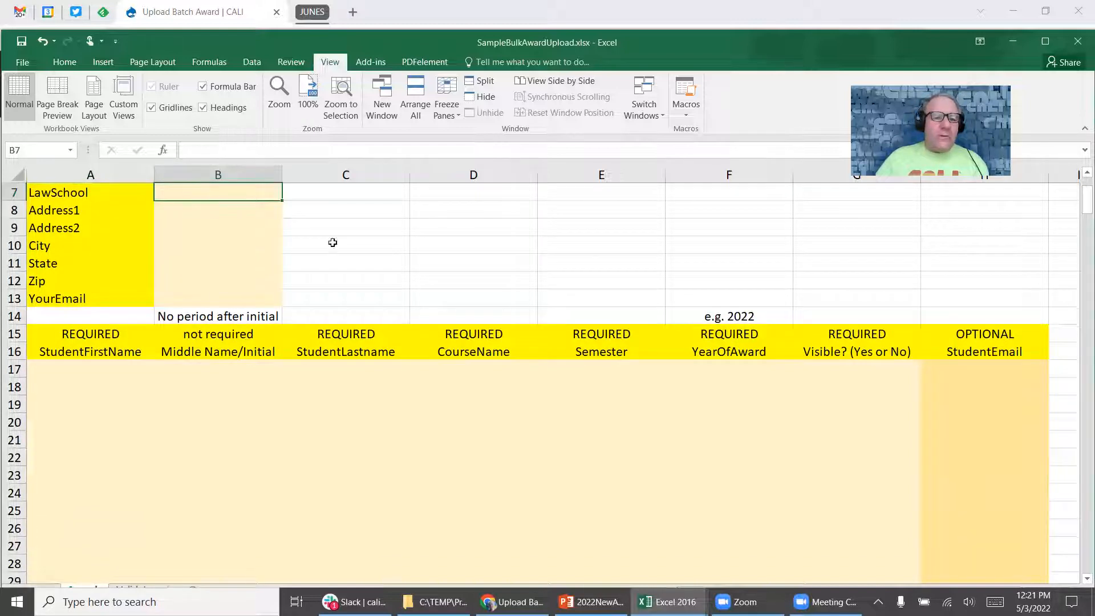
{"action": "scroll", "coordinate": [465, 299], "scroll_direction": "up", "scroll_amount": 2}
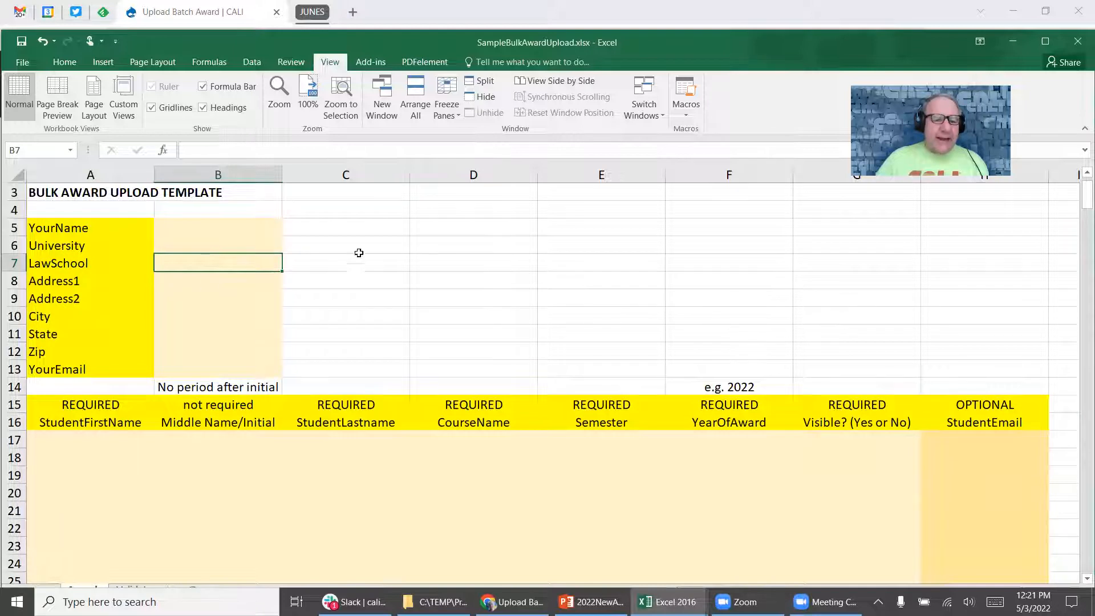
{"action": "left_click", "coordinate": [218, 230]}
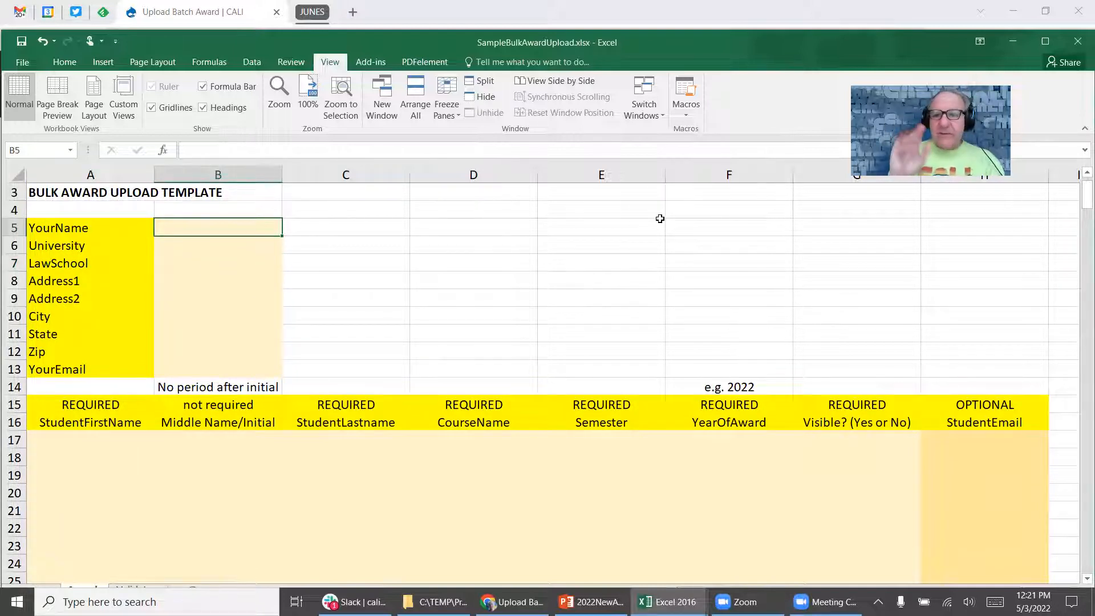
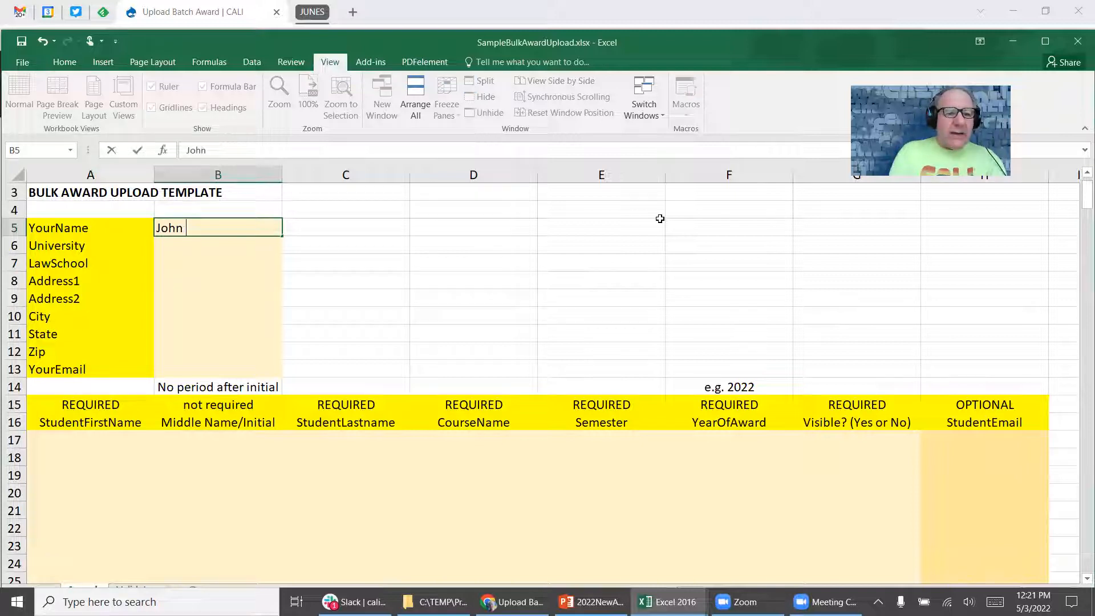
Enter the submitter's name, the university East Coast University, and Law School in B5 onward.
{"action": "key", "text": "Return"}
{"action": "type", "text": "Eas"}
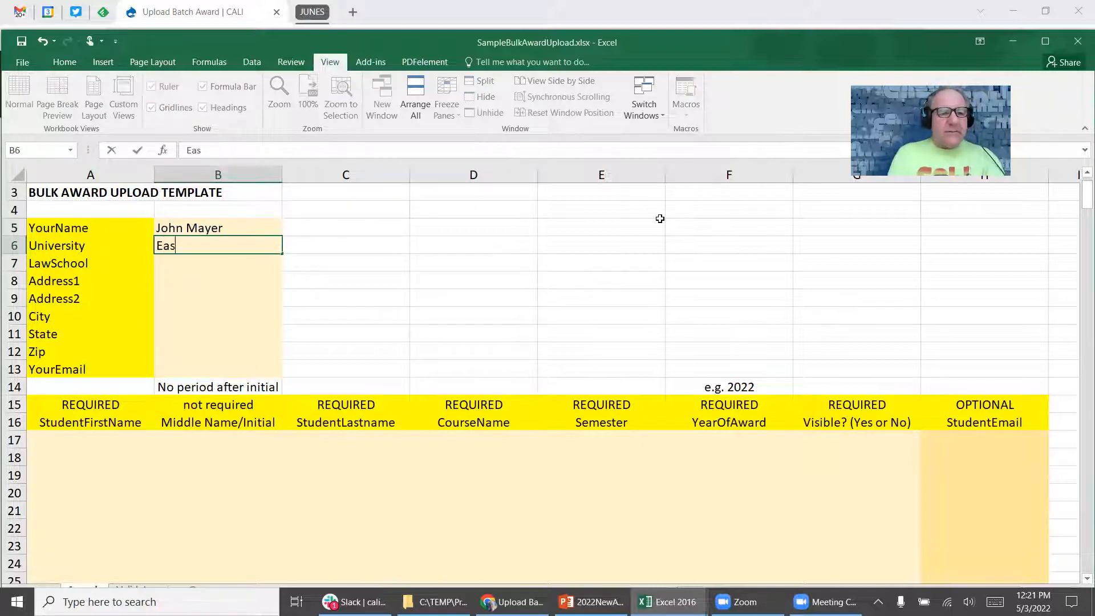
{"action": "type", "text": "t Coast Univeristy"}
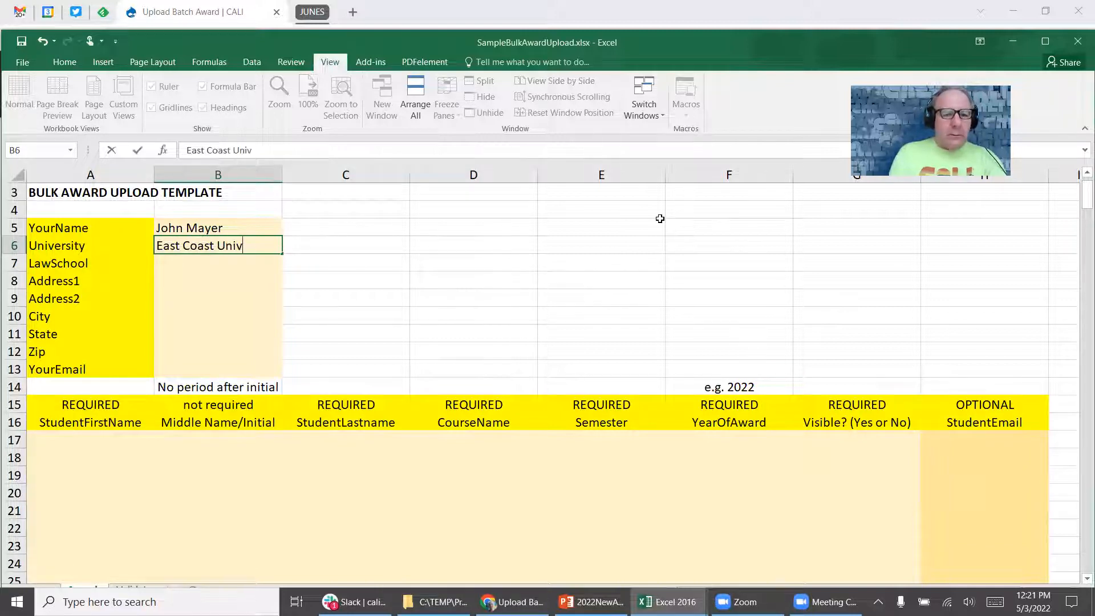
{"action": "key", "text": "Return"}
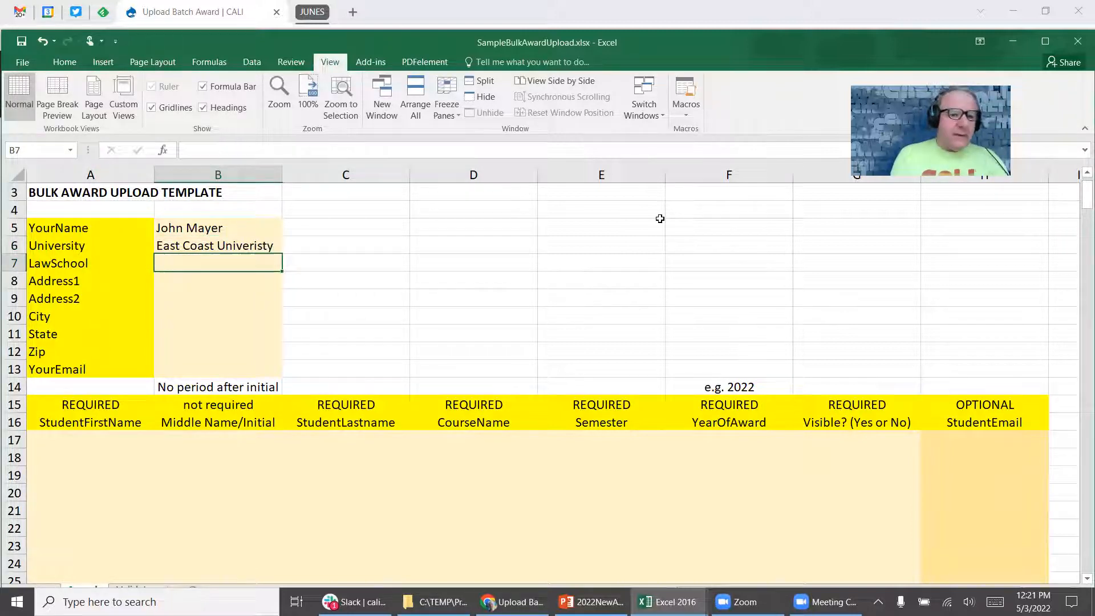
{"action": "type", "text": "Law School"}
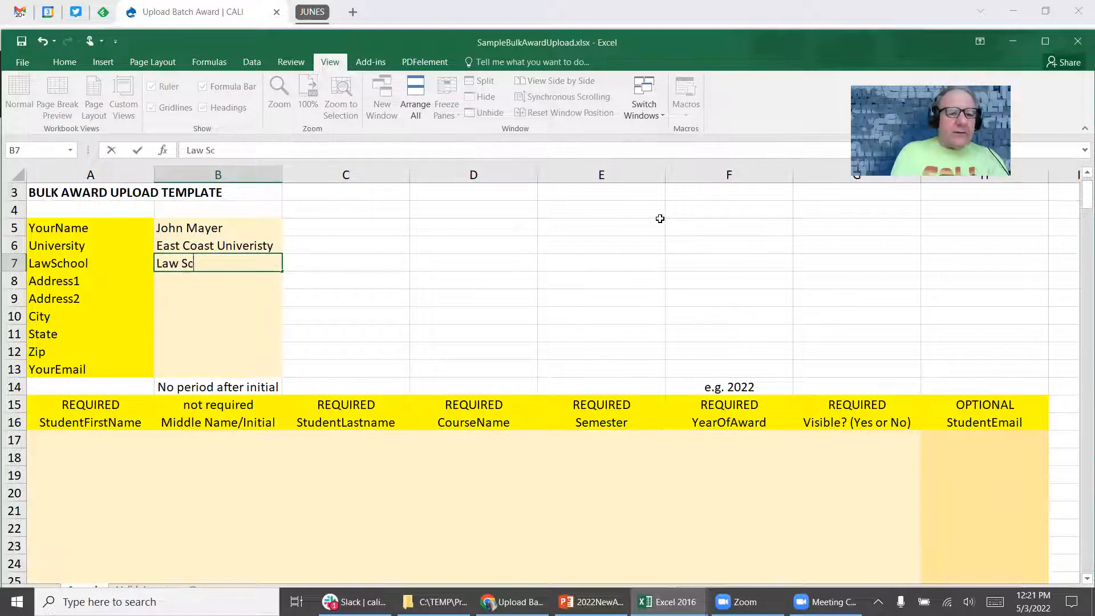
{"action": "key", "text": "Return"}
Enter the submitter's street address, city, state, zip code and e-mail, leaving Address2 blank.
{"action": "type", "text": "123 West"}
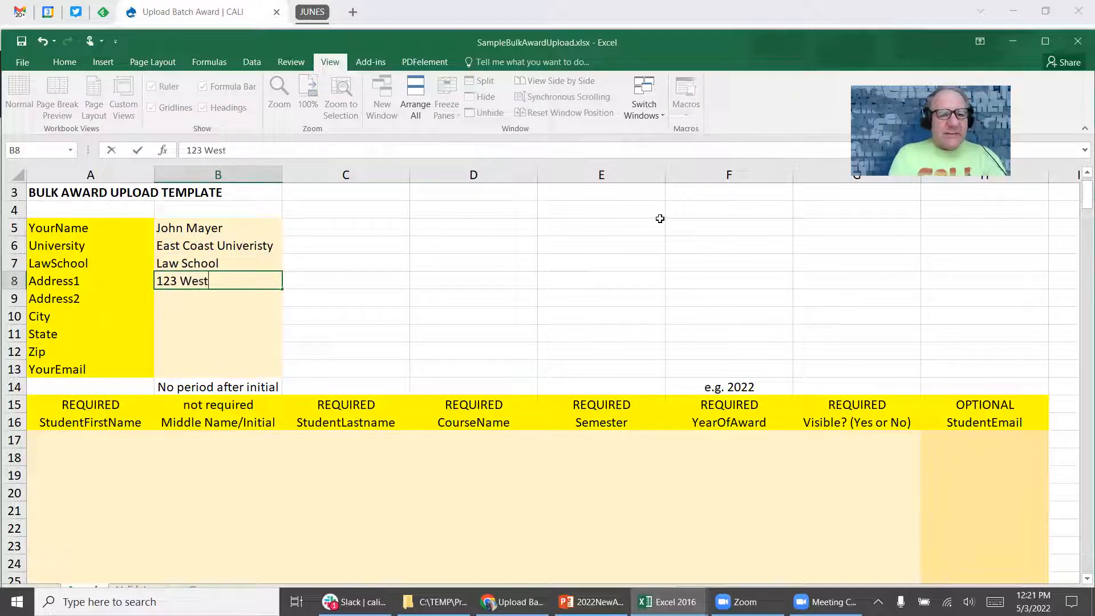
{"action": "key", "text": "Return"}
{"action": "key", "text": "Return"}
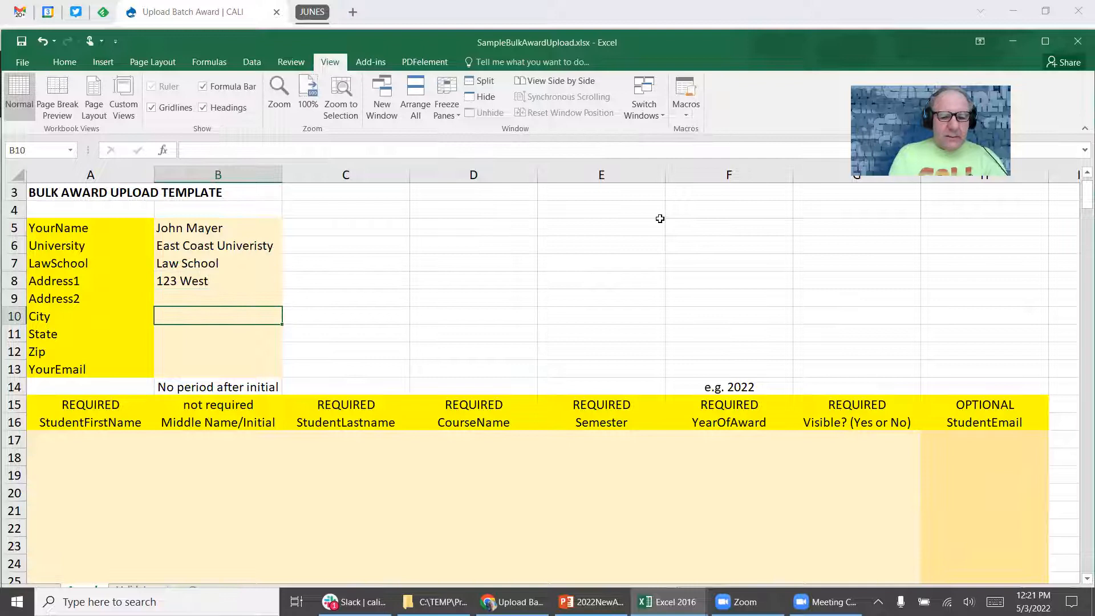
{"action": "type", "text": "Chicago"}
{"action": "key", "text": "Return"}
{"action": "type", "text": "IL"}
{"action": "key", "text": "Return"}
{"action": "type", "text": "60606"}
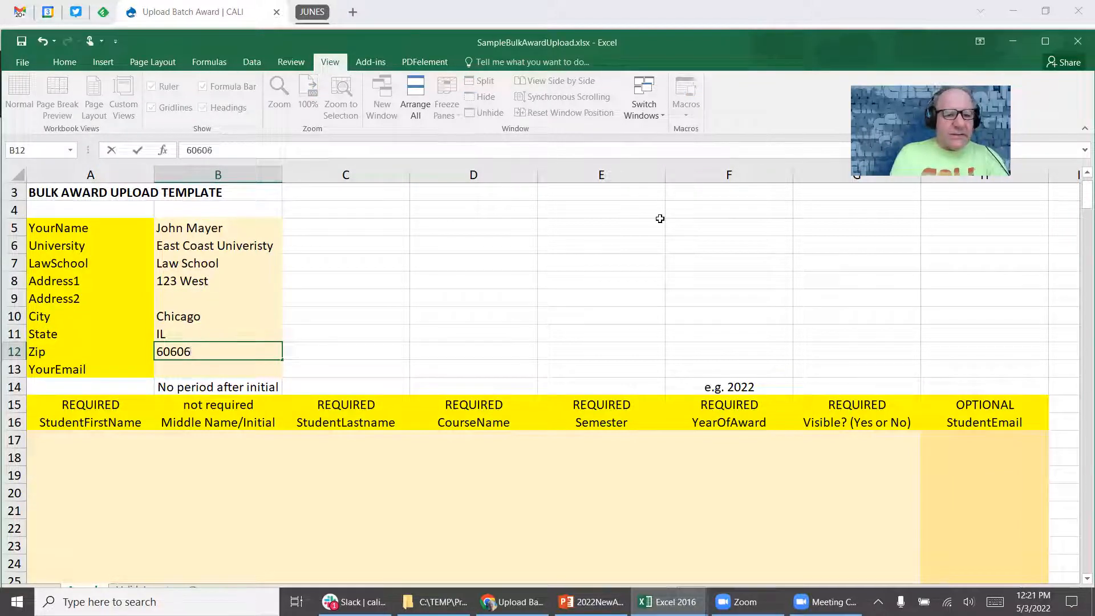
{"action": "key", "text": "Return"}
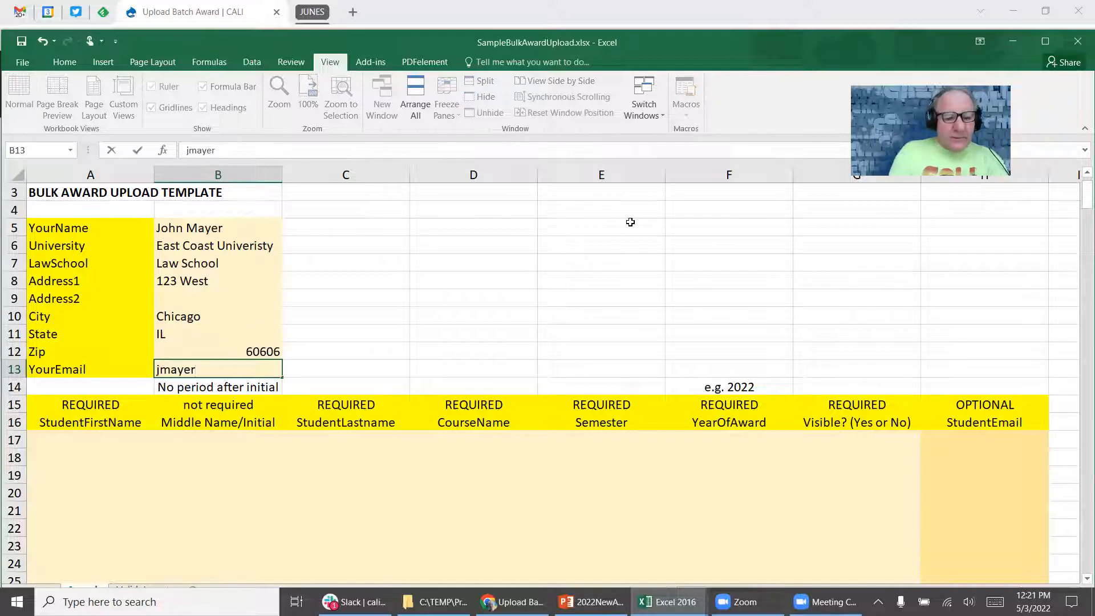
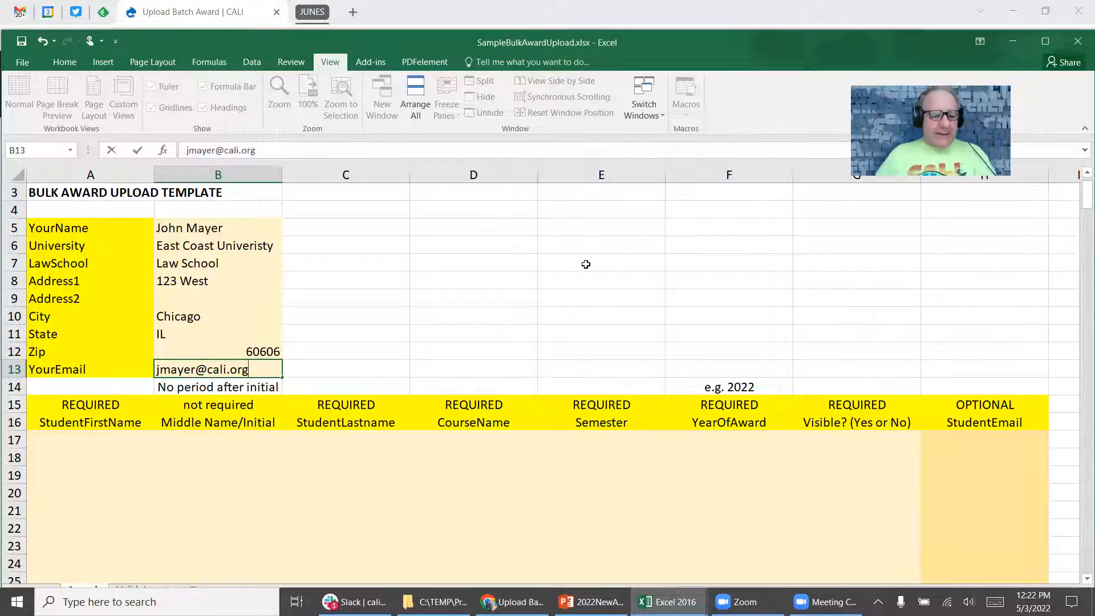
{"action": "key", "text": "Tab"}
{"action": "scroll", "coordinate": [673, 261], "scroll_direction": "down", "scroll_amount": 3}
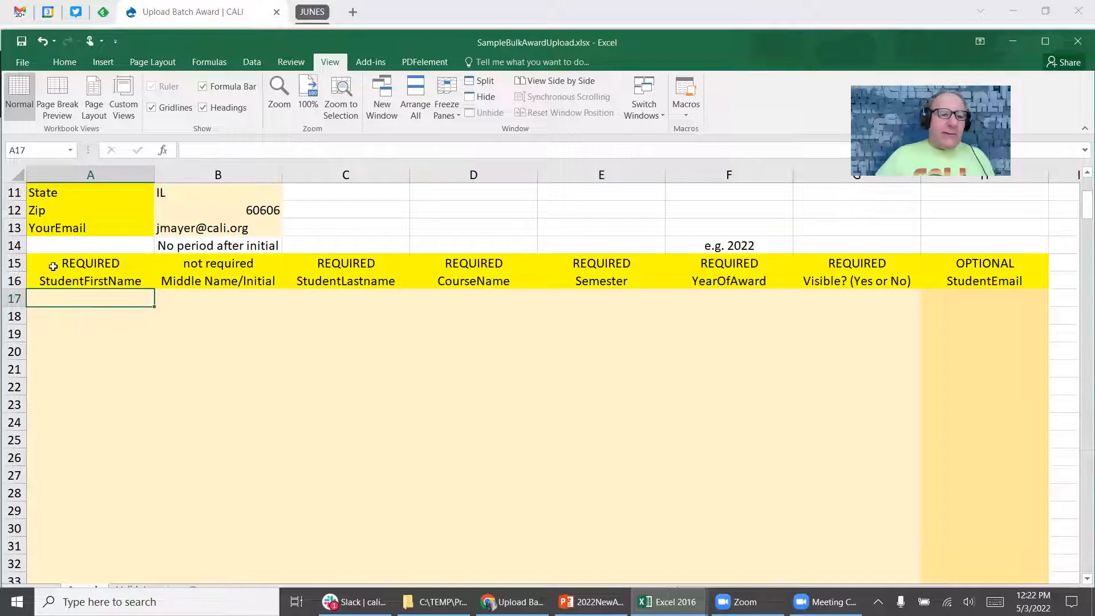
{"action": "key", "text": "Right"}
{"action": "key", "text": "Left"}
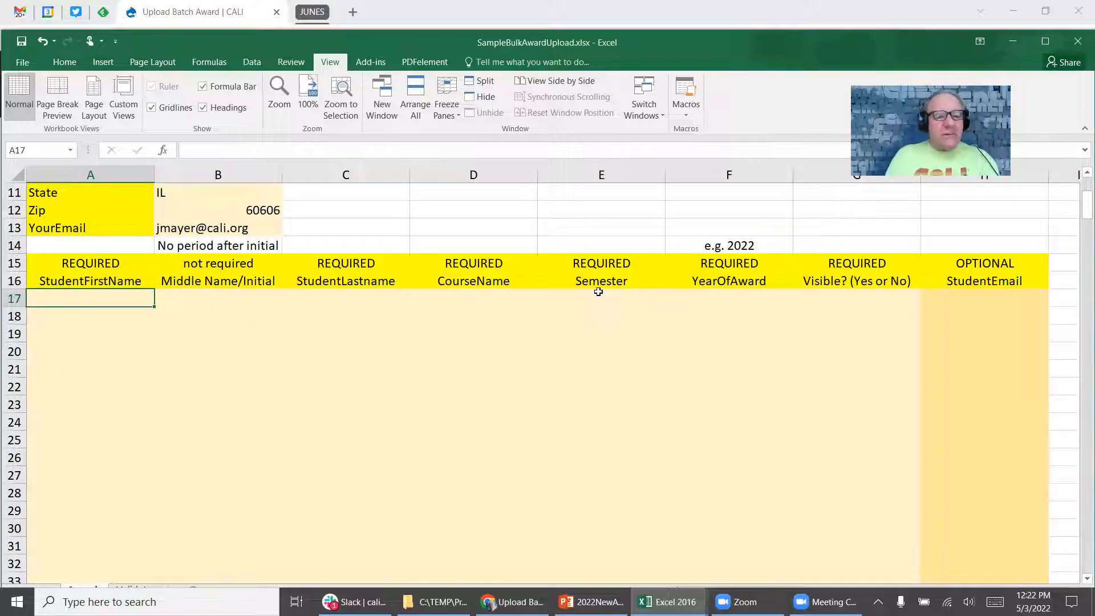
{"action": "key", "text": "Right"}
{"action": "key", "text": "Right"}
{"action": "key", "text": "Right"}
{"action": "key", "text": "Right"}
{"action": "key", "text": "Right"}
{"action": "key", "text": "Right"}
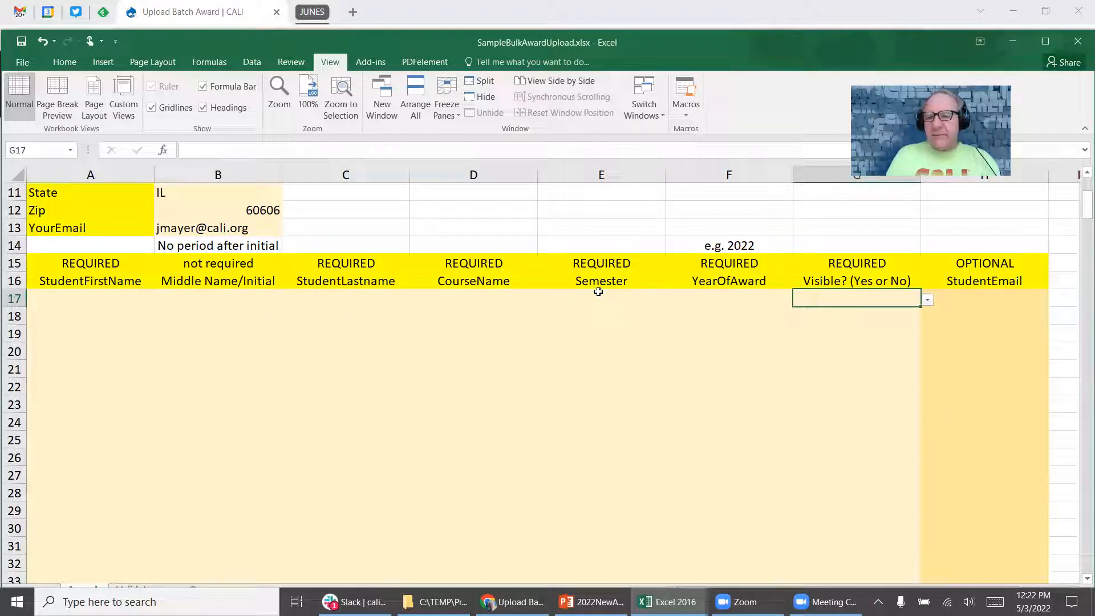
{"action": "key", "text": "Left"}
{"action": "key", "text": "Left"}
{"action": "key", "text": "Left"}
{"action": "key", "text": "Left"}
{"action": "key", "text": "Left"}
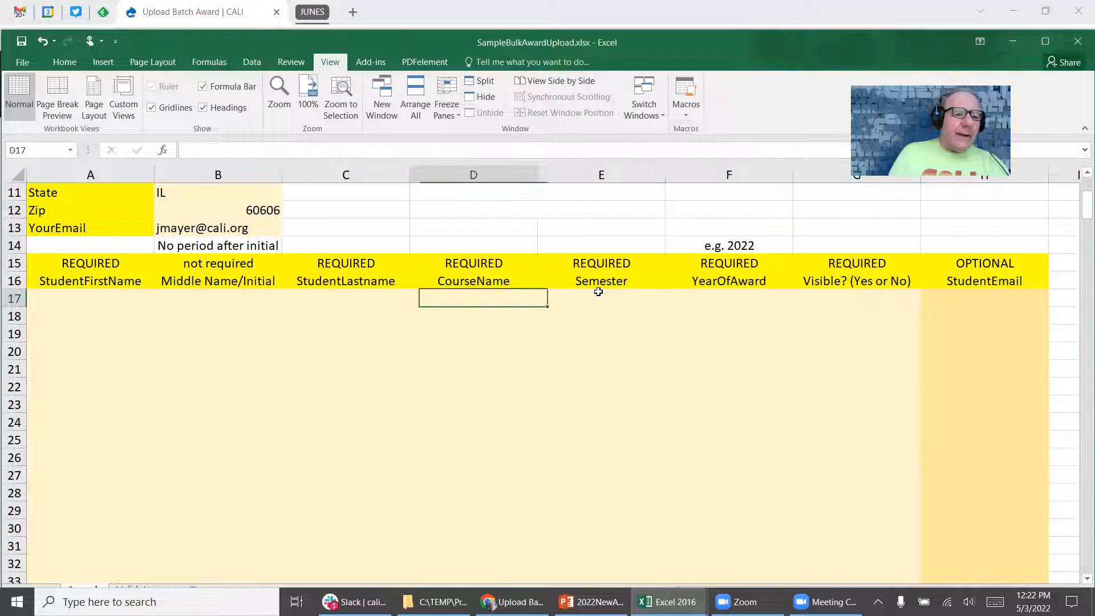
{"action": "key", "text": "Left"}
{"action": "key", "text": "Down"}
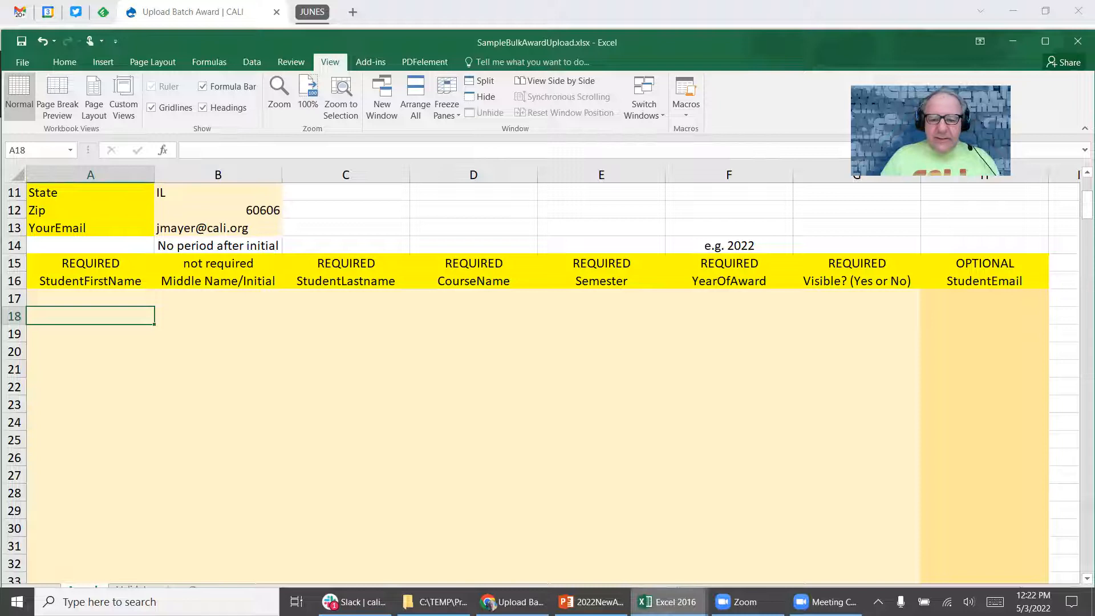
Copy Legal Writing and Property from Book1 into the template's CourseName cells D17:D18.
{"action": "mouse_move", "coordinate": [666, 601]}
{"action": "left_click", "coordinate": [583, 571]}
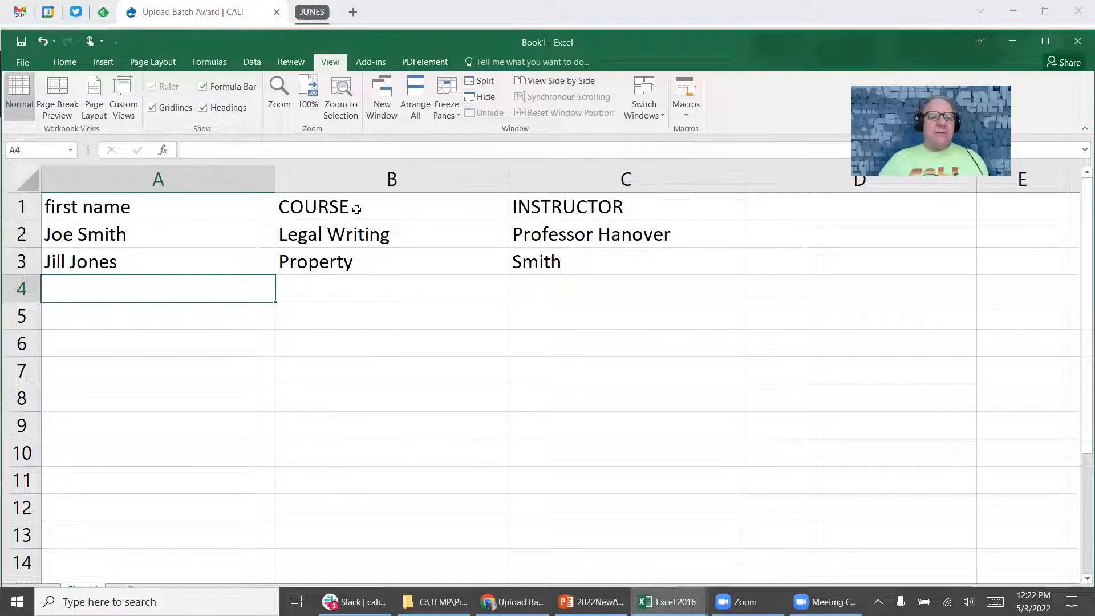
{"action": "left_click", "coordinate": [142, 203]}
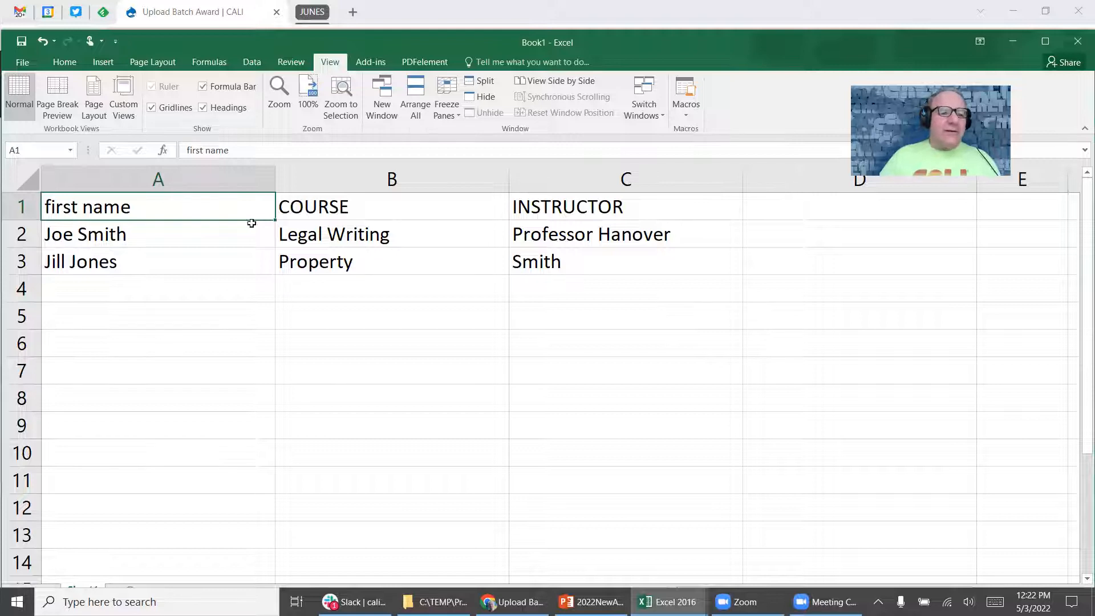
{"action": "left_click", "coordinate": [152, 231]}
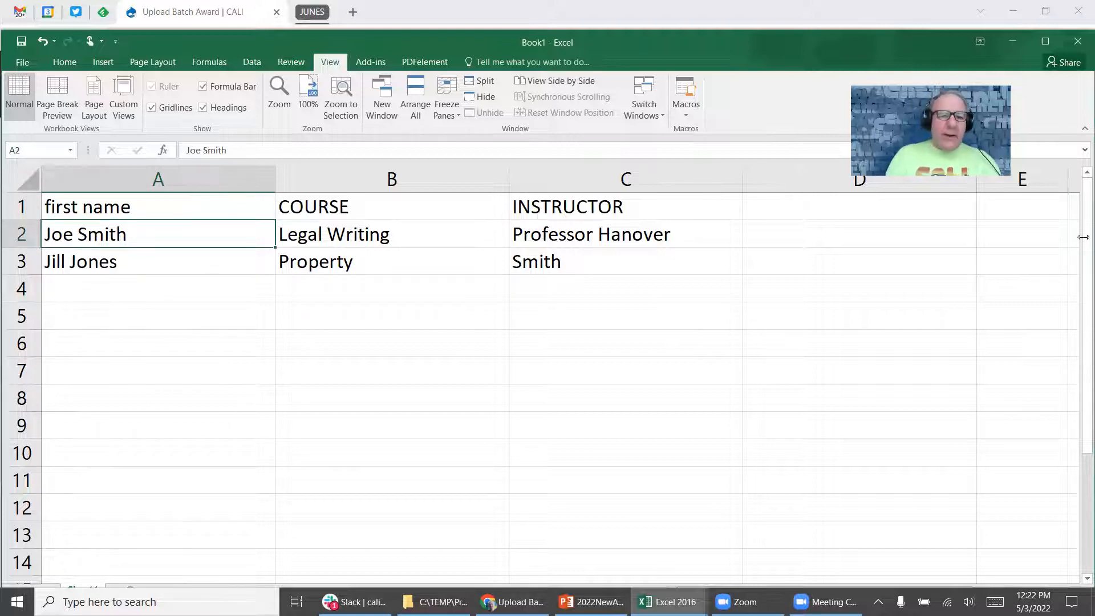
{"action": "key", "text": "Right"}
{"action": "key", "text": "shift+Down"}
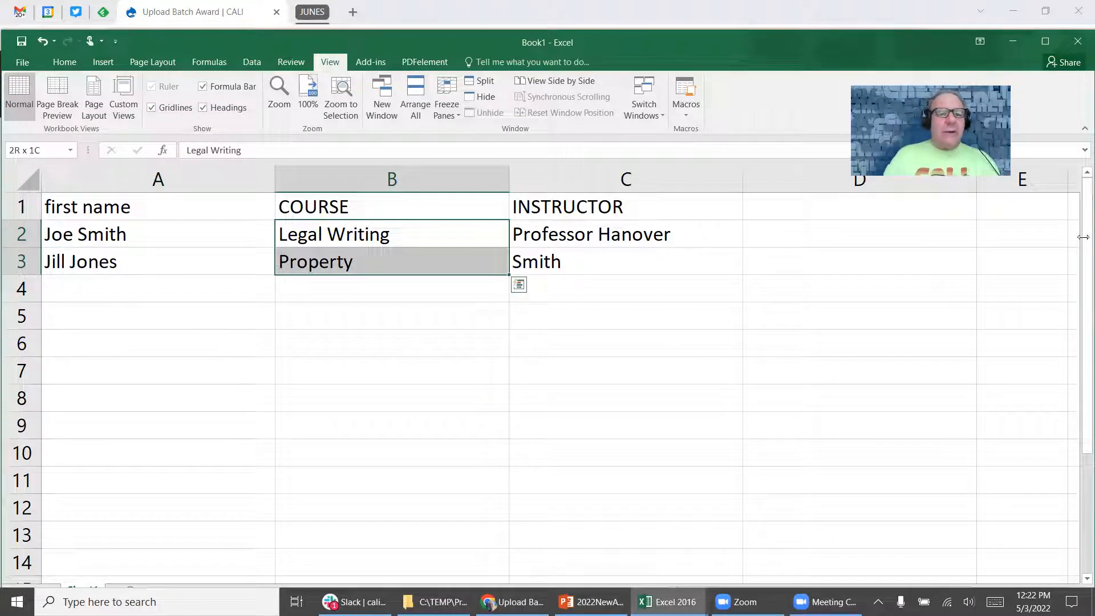
{"action": "key", "text": "ctrl+c"}
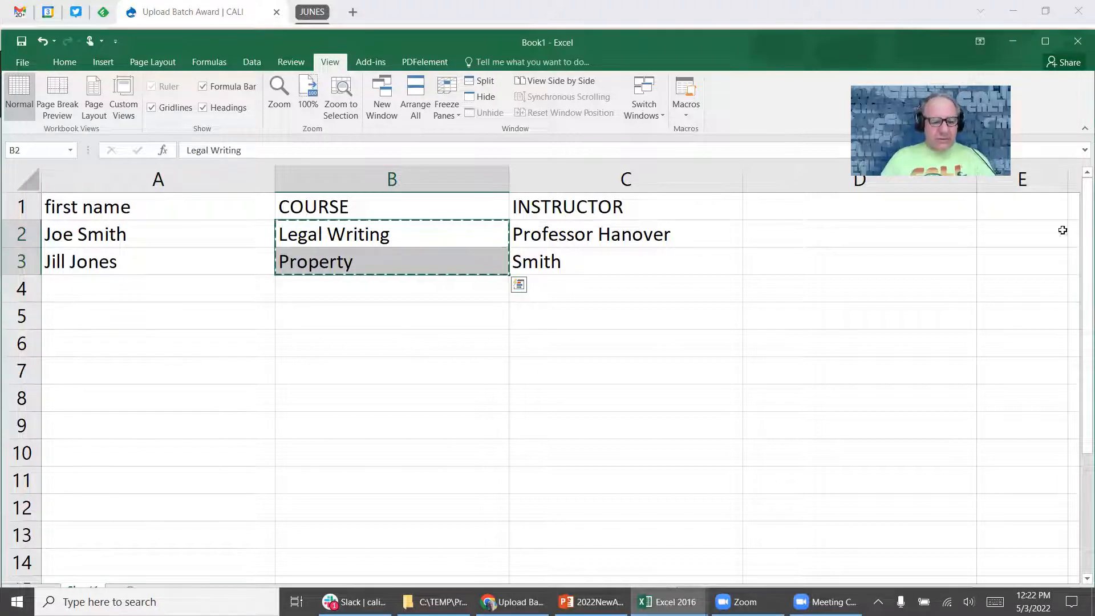
{"action": "key", "text": "alt+Tab"}
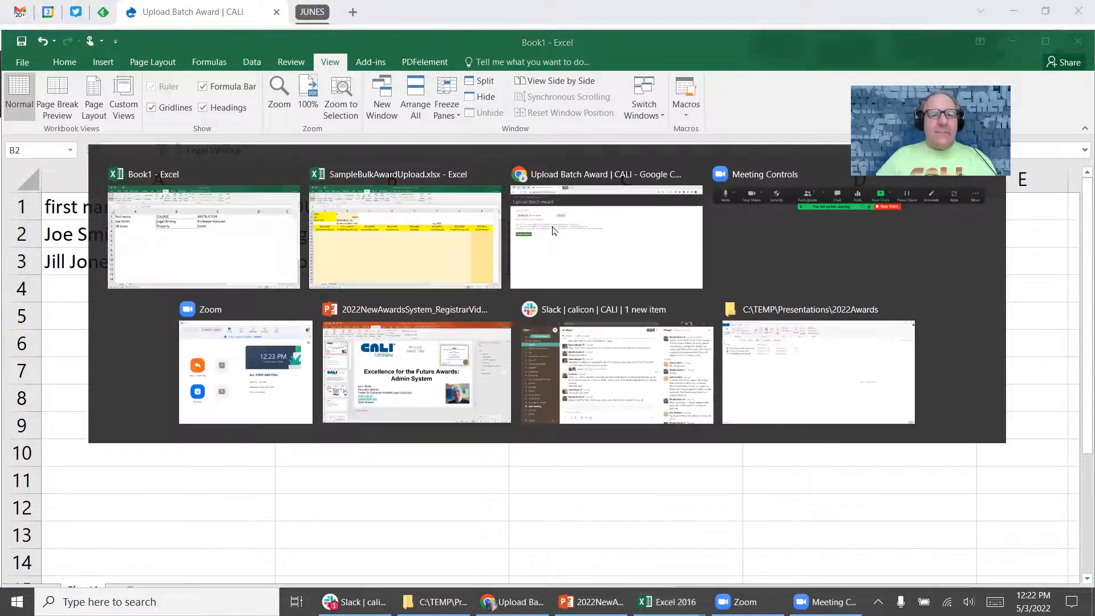
{"action": "left_click", "coordinate": [482, 303]}
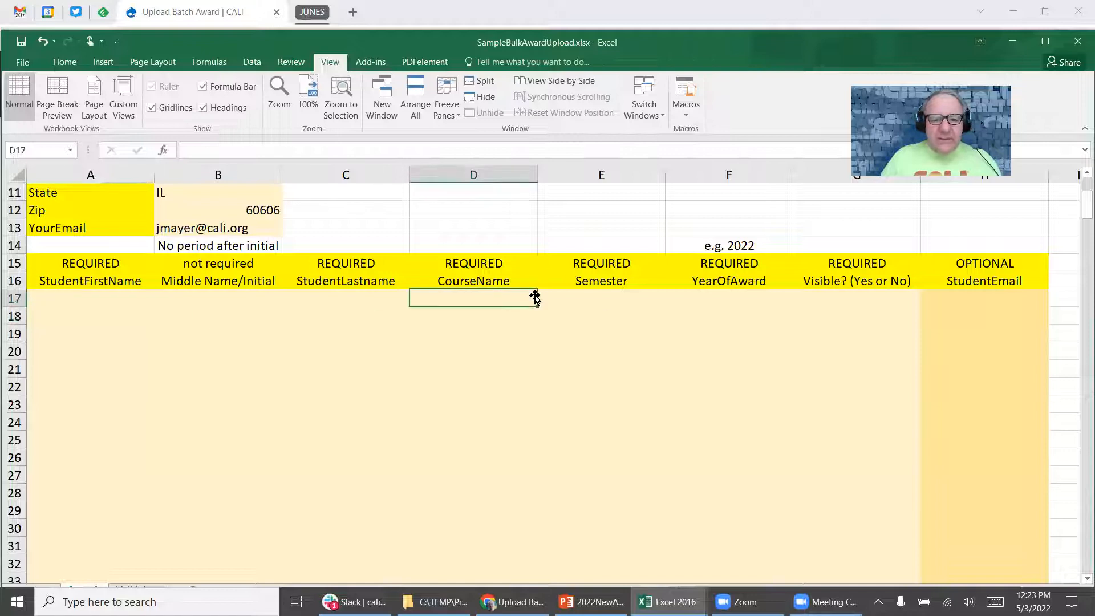
{"action": "key", "text": "ctrl+v"}
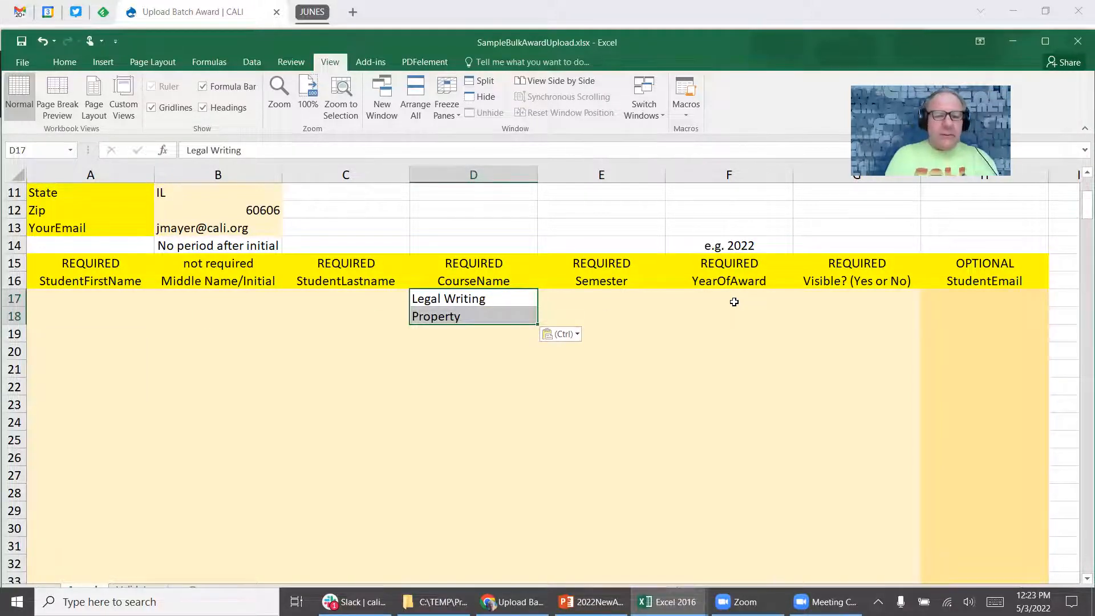
Copy the two student names from Book1 column A for the template's A17 cell.
{"action": "key", "text": "ctrl+Tab"}
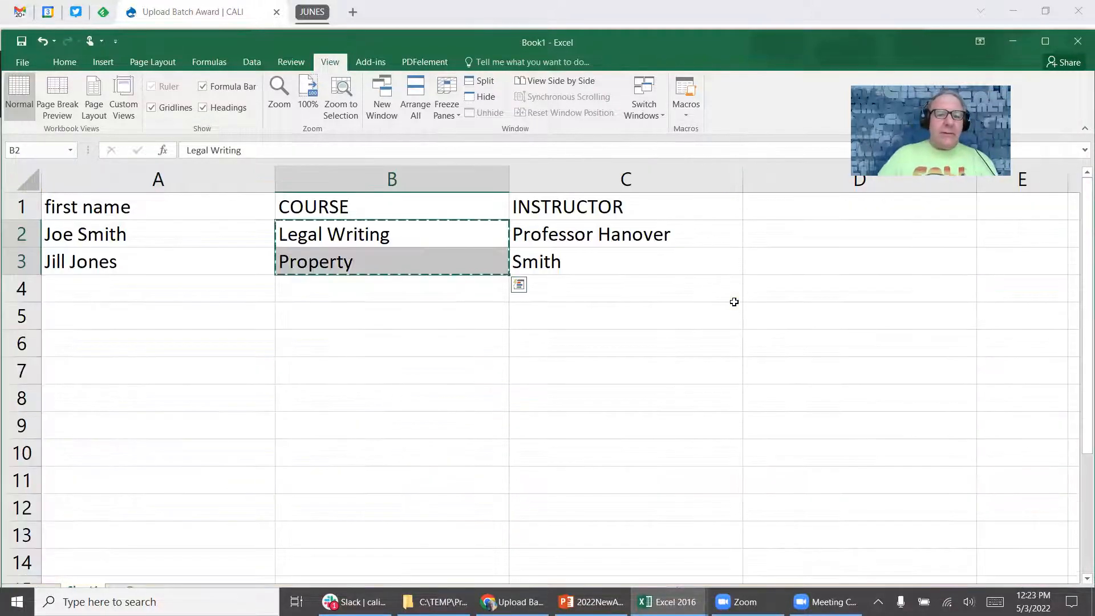
{"action": "left_click", "coordinate": [577, 231]}
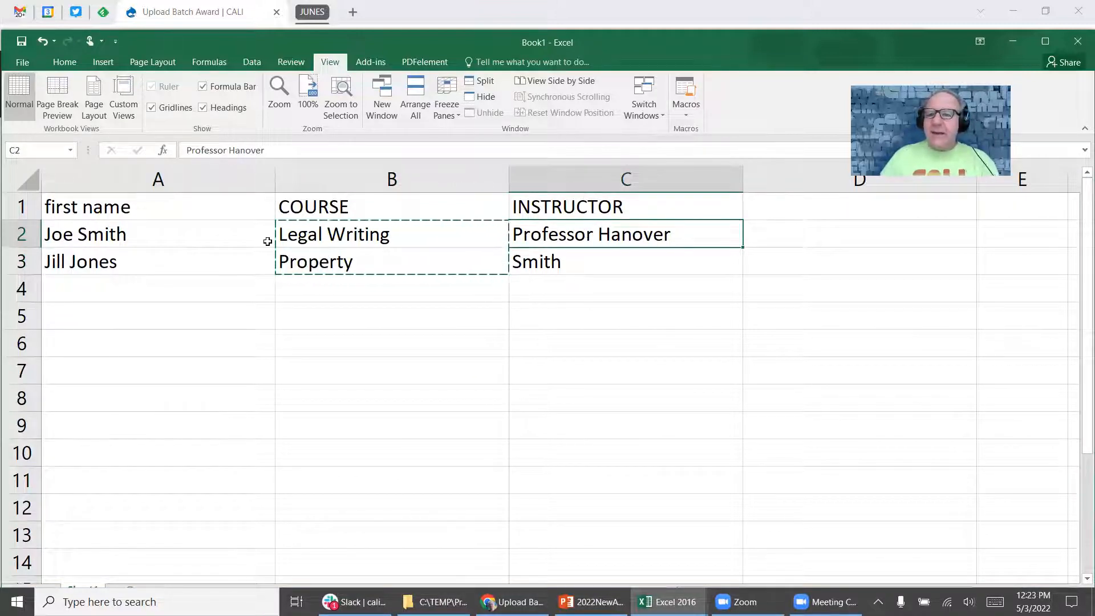
{"action": "left_click", "coordinate": [191, 245]}
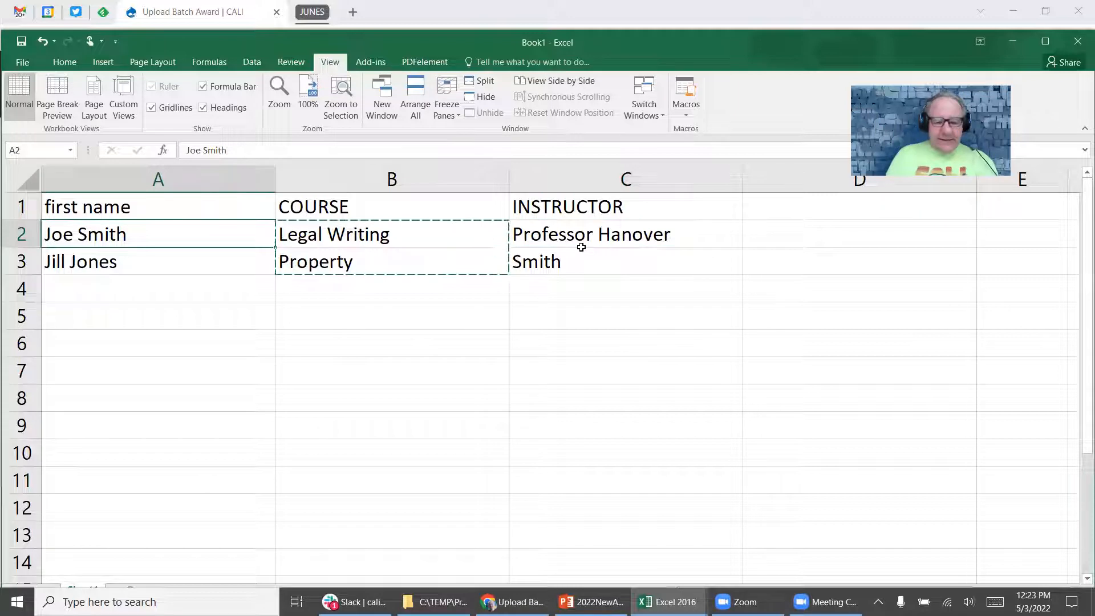
{"action": "key", "text": "ctrl+v"}
{"action": "key", "text": "ctrl+c"}
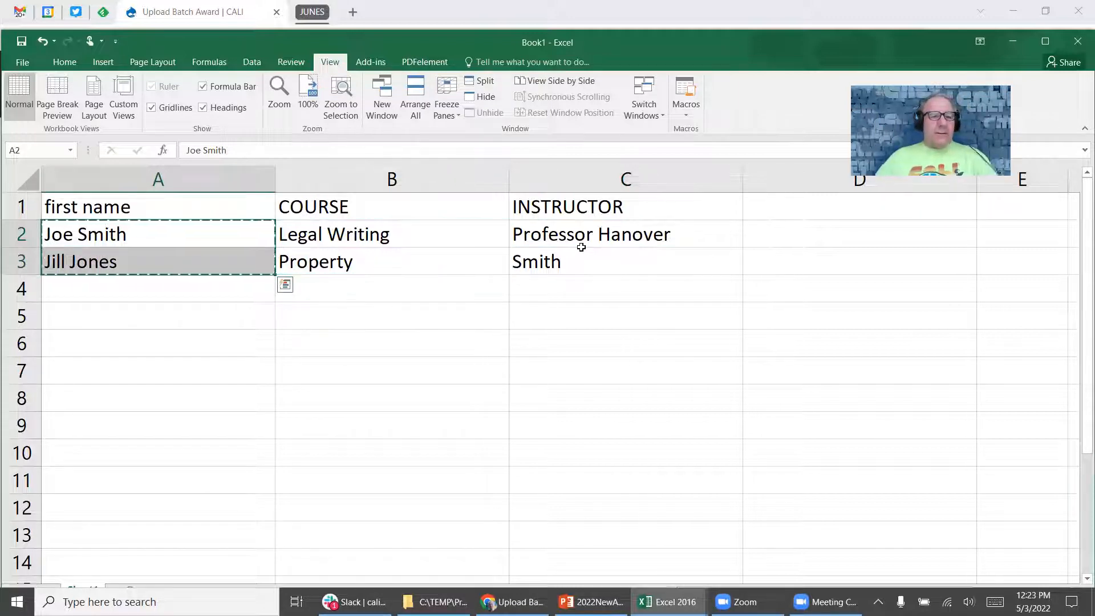
{"action": "key", "text": "alt+Tab"}
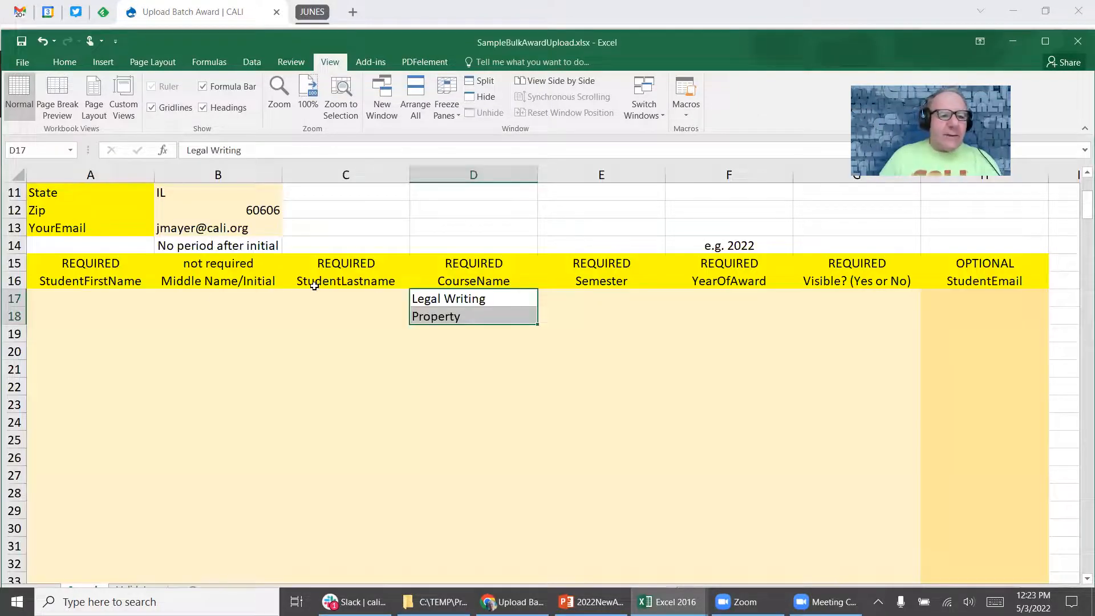
{"action": "left_click", "coordinate": [93, 293]}
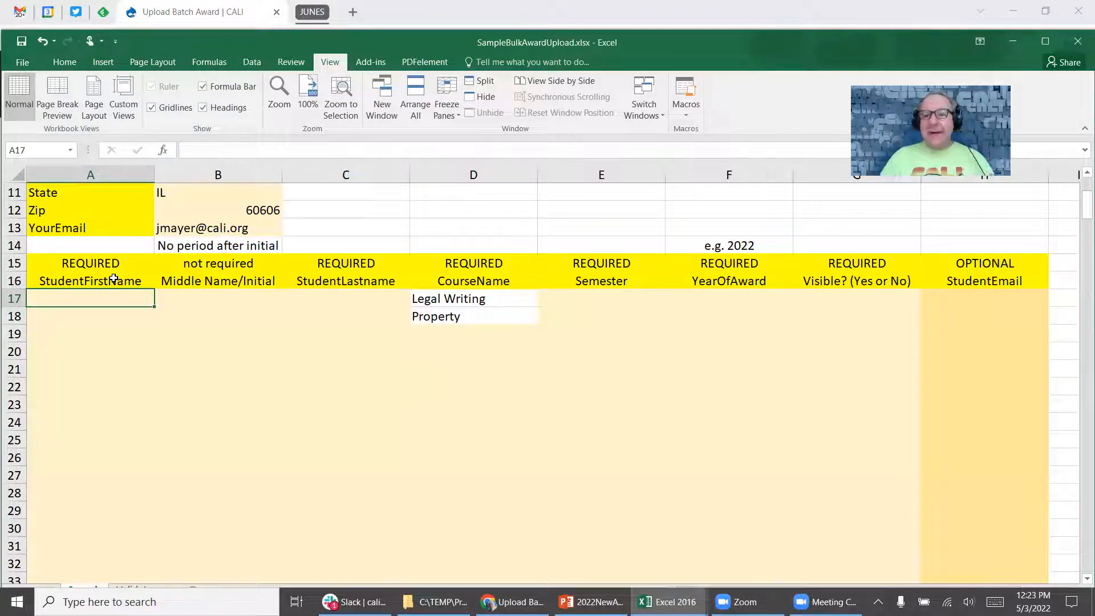
Paste the student names into A17:A18 and C17:C18, then trim column A to first names.
{"action": "key", "text": "ctrl+v"}
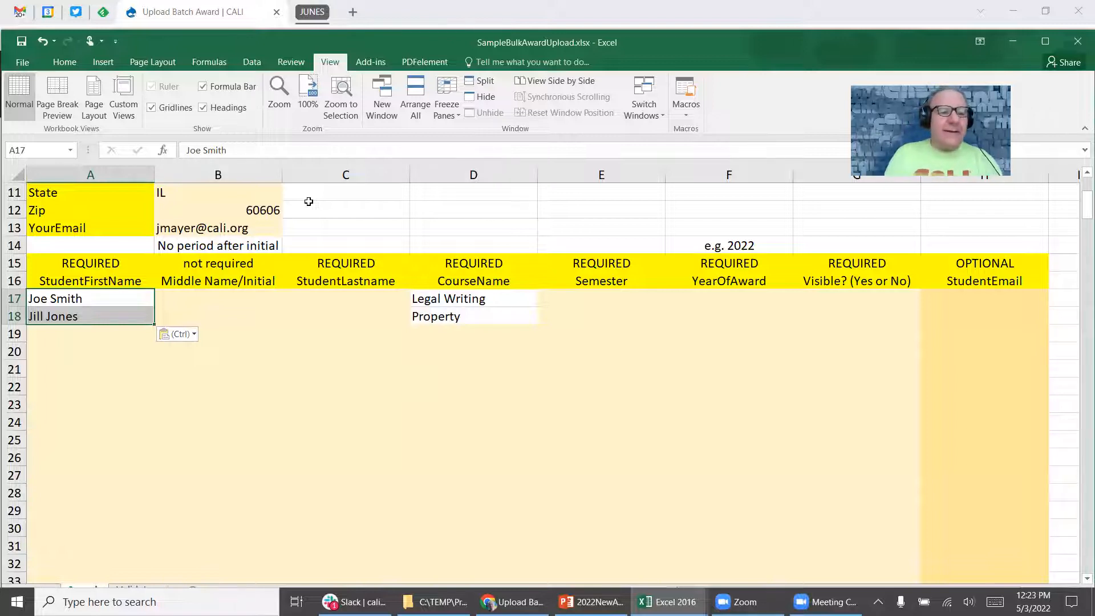
{"action": "key", "text": "Right"}
{"action": "key", "text": "Right"}
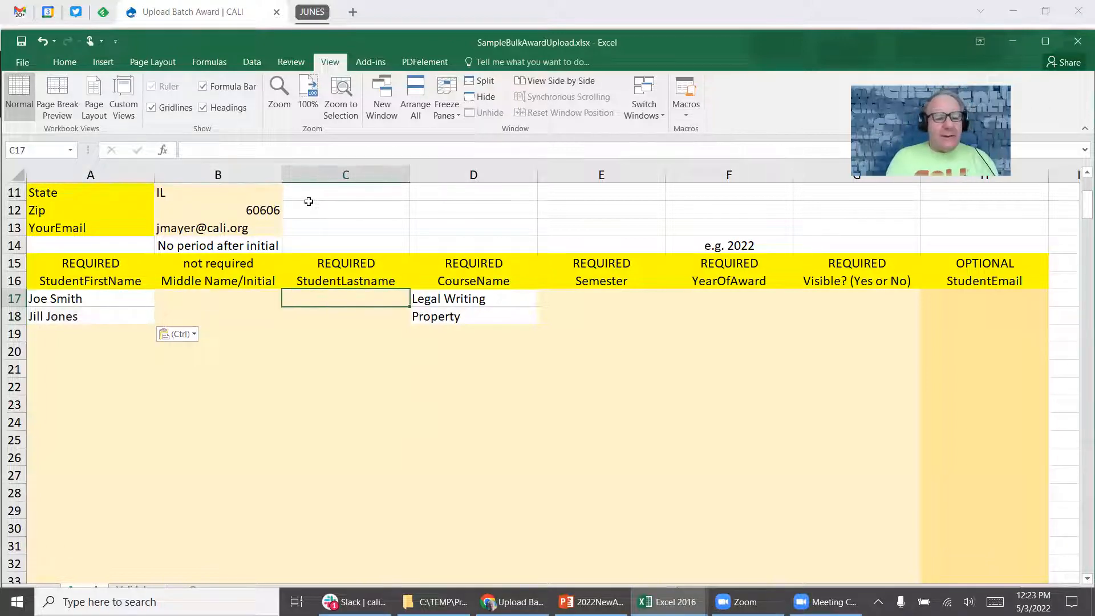
{"action": "key", "text": "ctrl+v"}
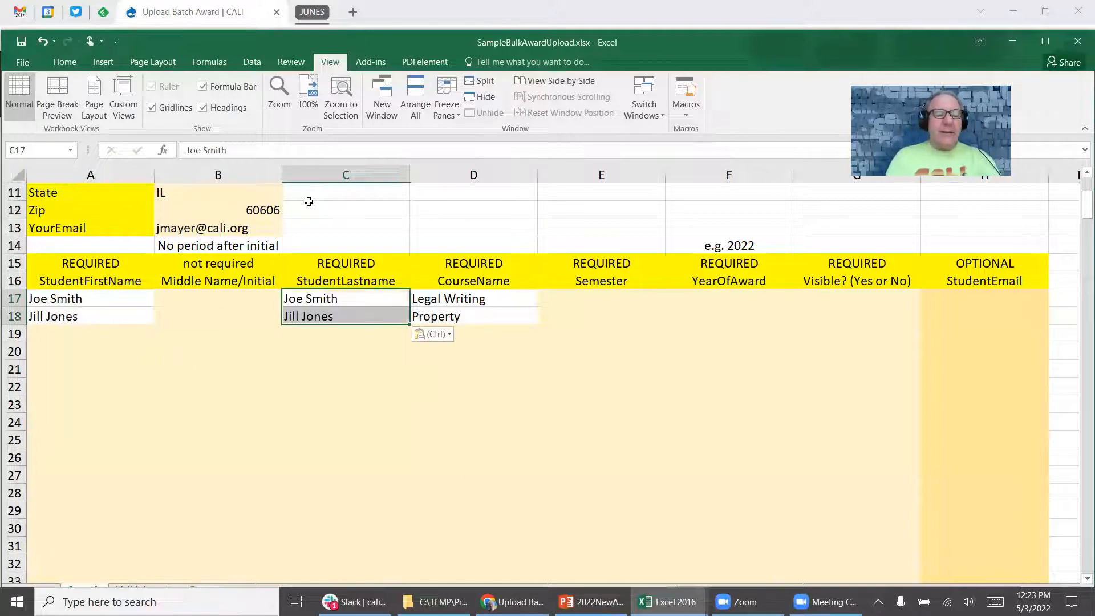
{"action": "key", "text": "Left"}
{"action": "key", "text": "Left"}
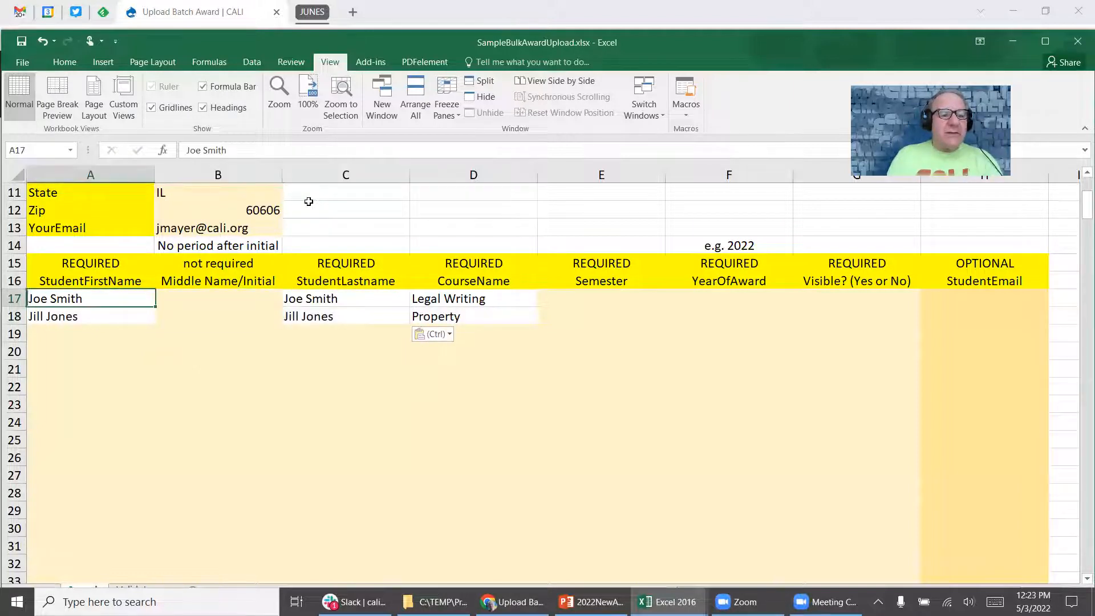
{"action": "key", "text": "F2"}
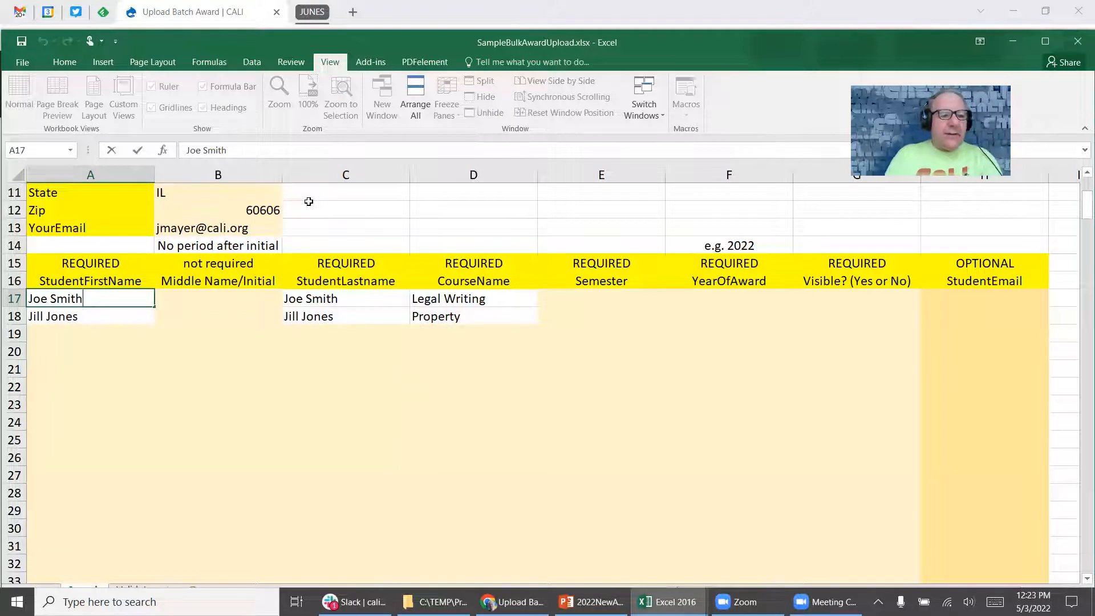
{"action": "key", "text": "BackSpace"}
{"action": "key", "text": "BackSpace"}
{"action": "key", "text": "BackSpace"}
{"action": "key", "text": "BackSpace"}
{"action": "key", "text": "BackSpace"}
{"action": "key", "text": "BackSpace"}
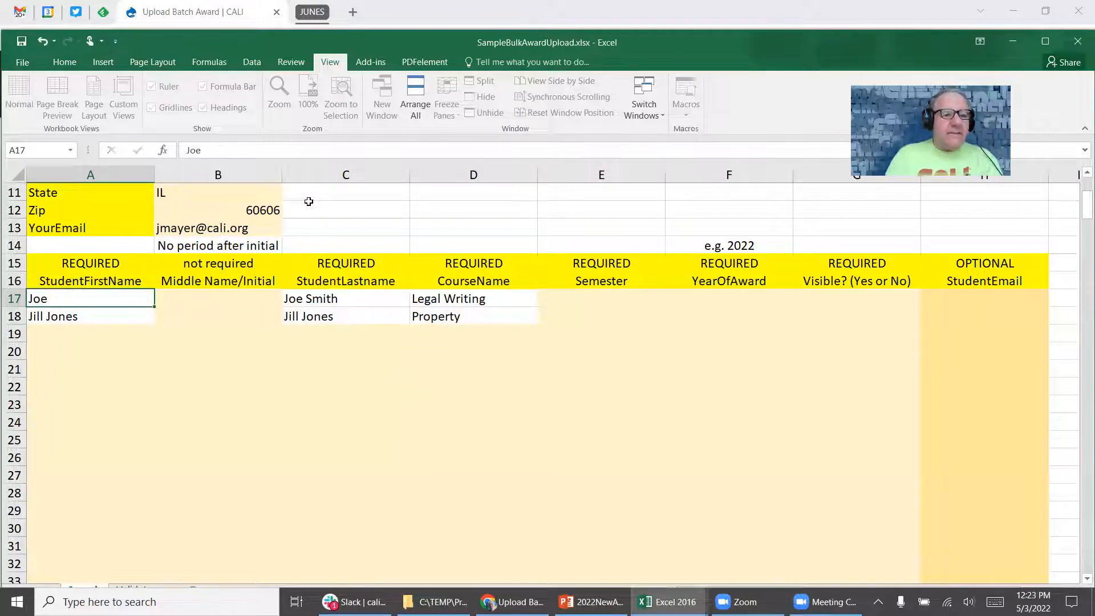
{"action": "key", "text": "Return"}
{"action": "key", "text": "F2"}
{"action": "key", "text": "BackSpace"}
{"action": "key", "text": "BackSpace"}
{"action": "key", "text": "BackSpace"}
{"action": "key", "text": "BackSpace"}
{"action": "key", "text": "BackSpace"}
{"action": "key", "text": "BackSpace"}
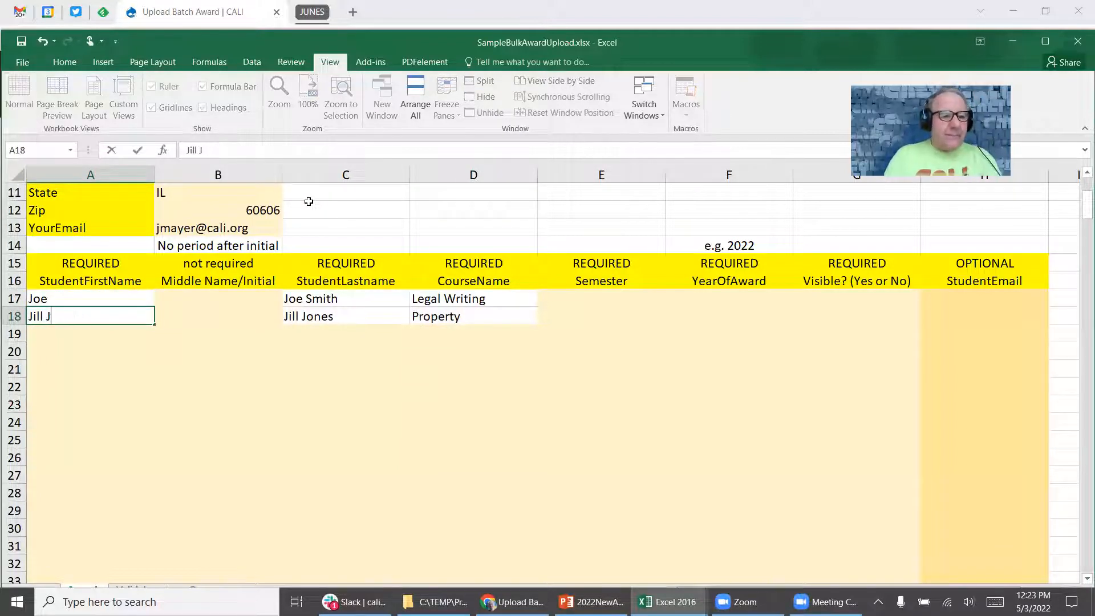
{"action": "key", "text": "Return"}
Trim C17 and C18 so they hold only the students' surnames.
{"action": "key", "text": "Up"}
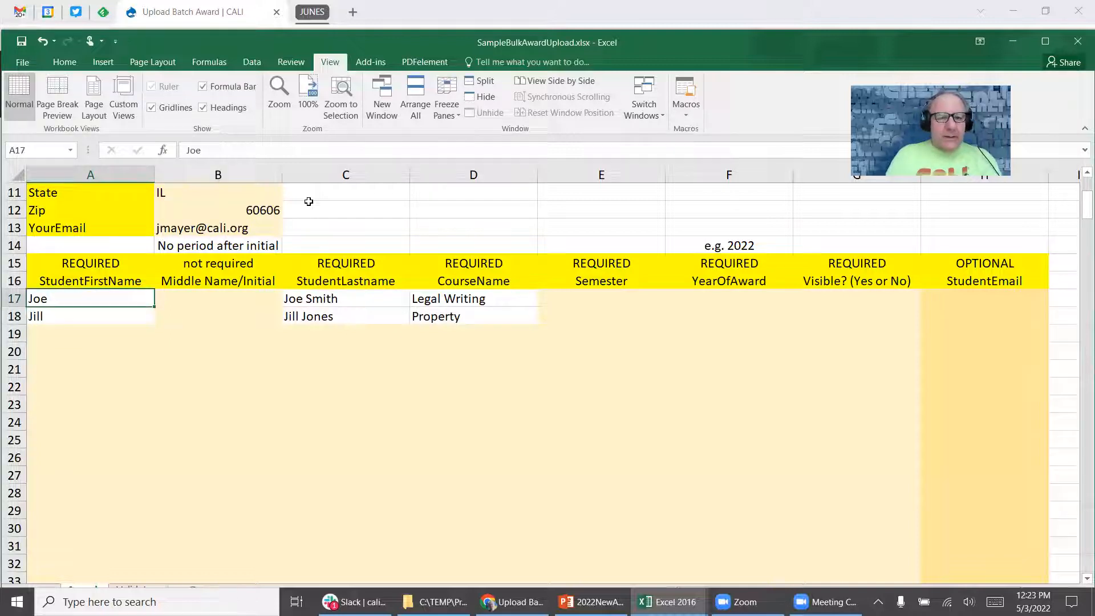
{"action": "key", "text": "Right"}
{"action": "key", "text": "Right"}
{"action": "key", "text": "F2"}
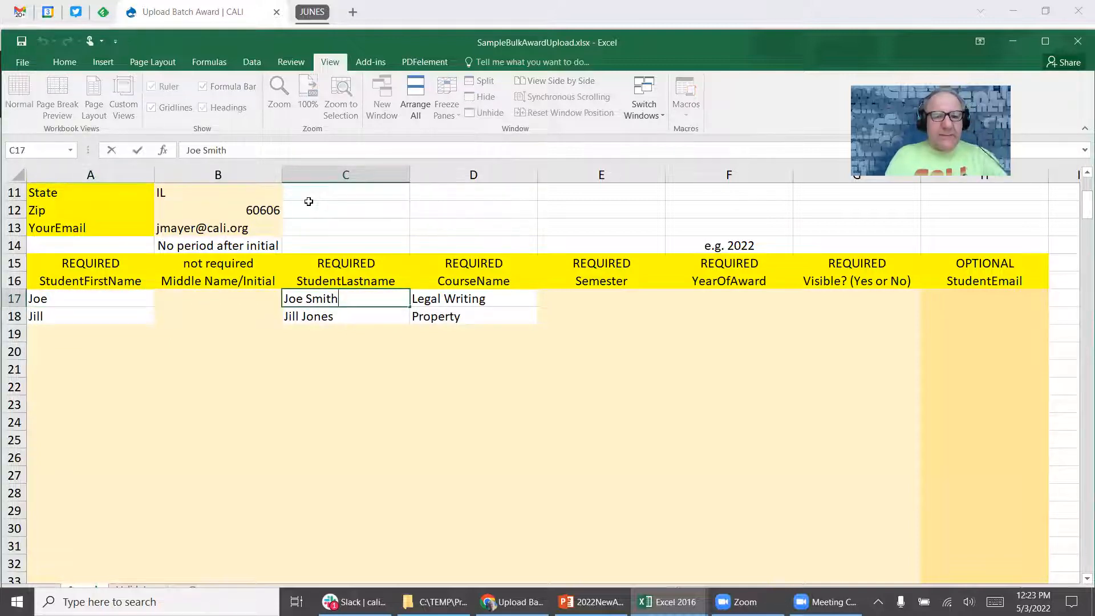
{"action": "key", "text": "BackSpace"}
{"action": "key", "text": "BackSpace"}
{"action": "key", "text": "BackSpace"}
{"action": "key", "text": "BackSpace"}
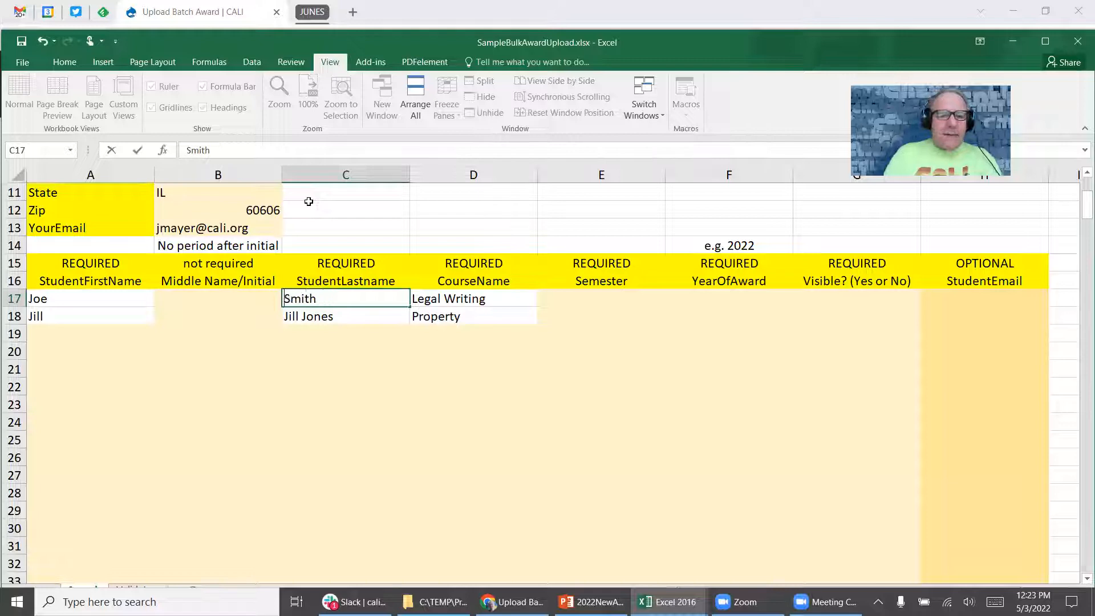
{"action": "key", "text": "Return"}
{"action": "key", "text": "F2"}
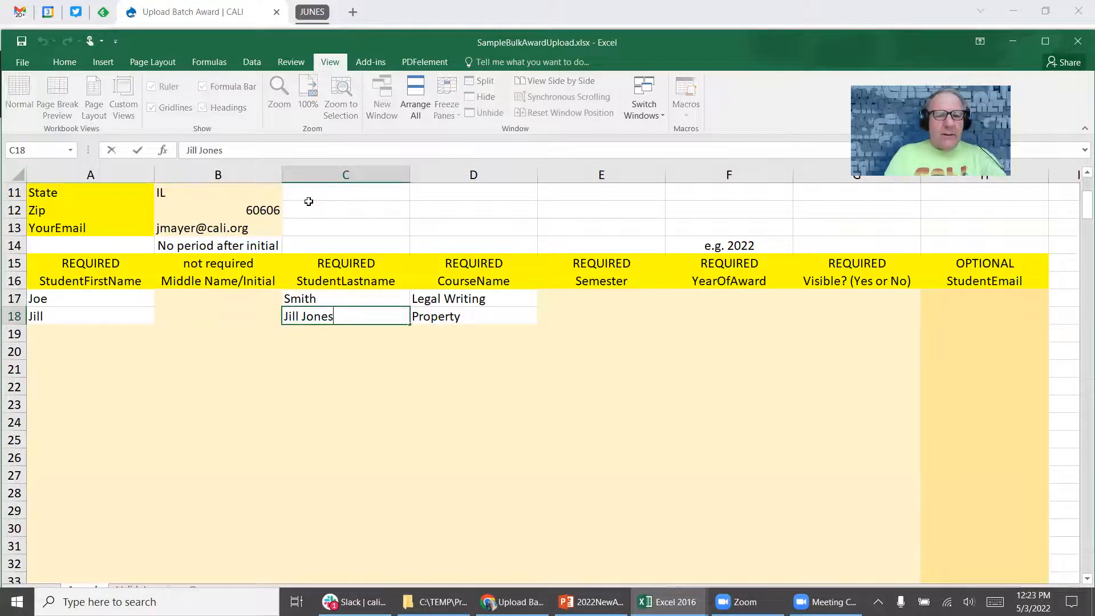
{"action": "key", "text": "BackSpace"}
{"action": "key", "text": "BackSpace"}
{"action": "key", "text": "BackSpace"}
{"action": "key", "text": "BackSpace"}
{"action": "key", "text": "BackSpace"}
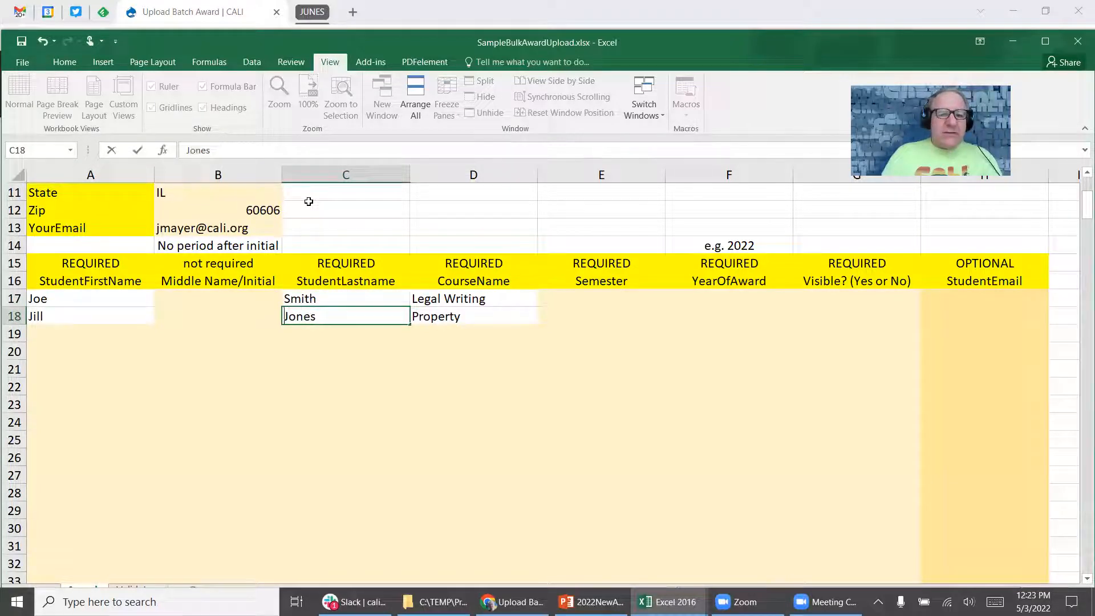
{"action": "key", "text": "Return"}
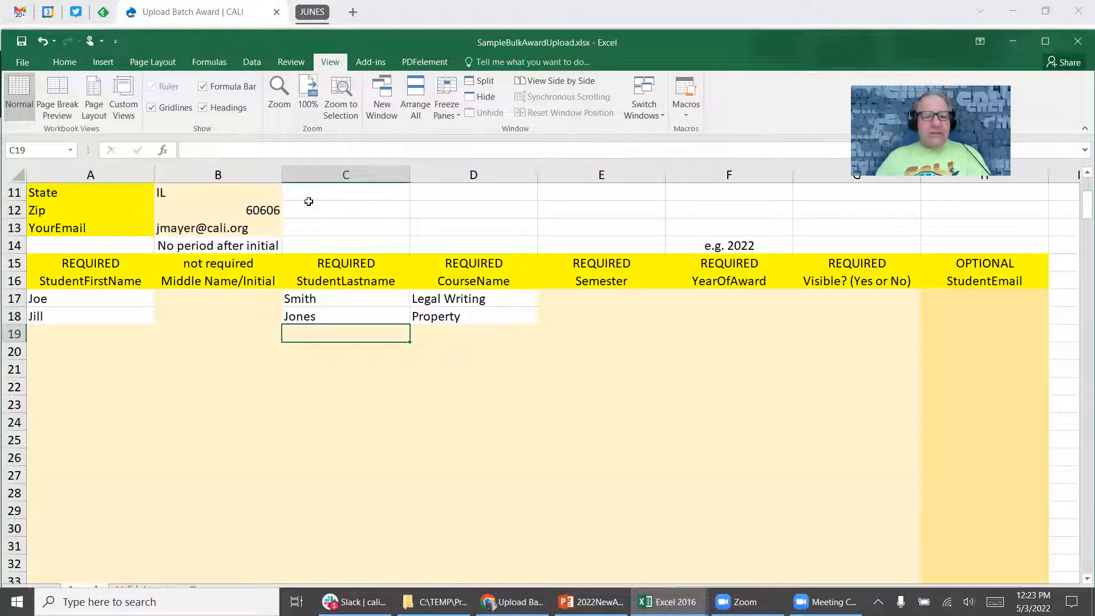
{"action": "key", "text": "alt+Tab"}
Insert two columns in Book1 headed 'midldle name' and 'last name'.
{"action": "right_click", "coordinate": [334, 180]}
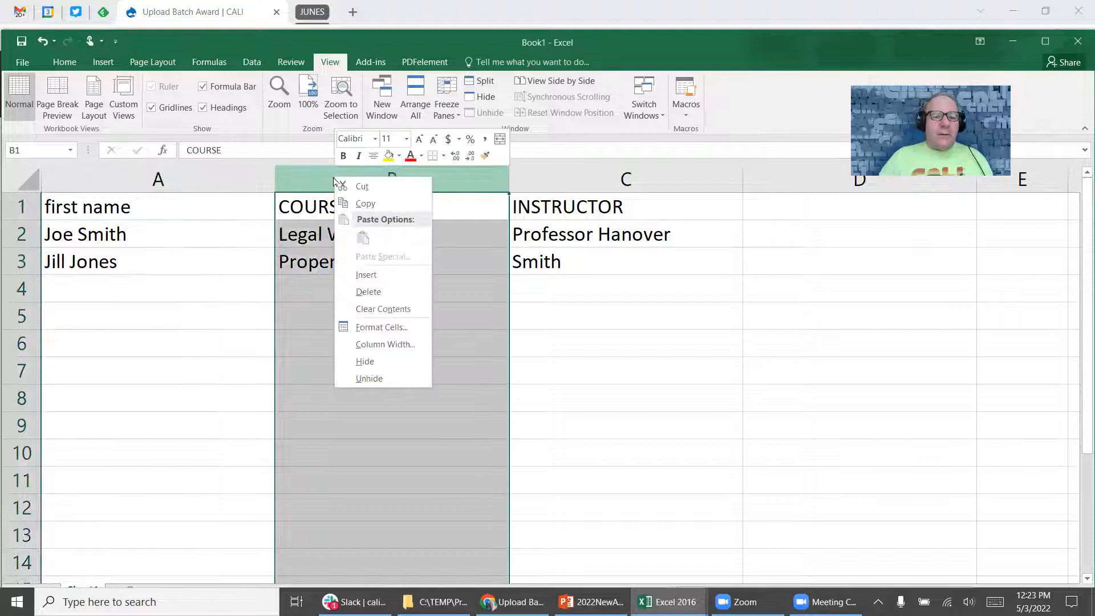
{"action": "left_click", "coordinate": [393, 274]}
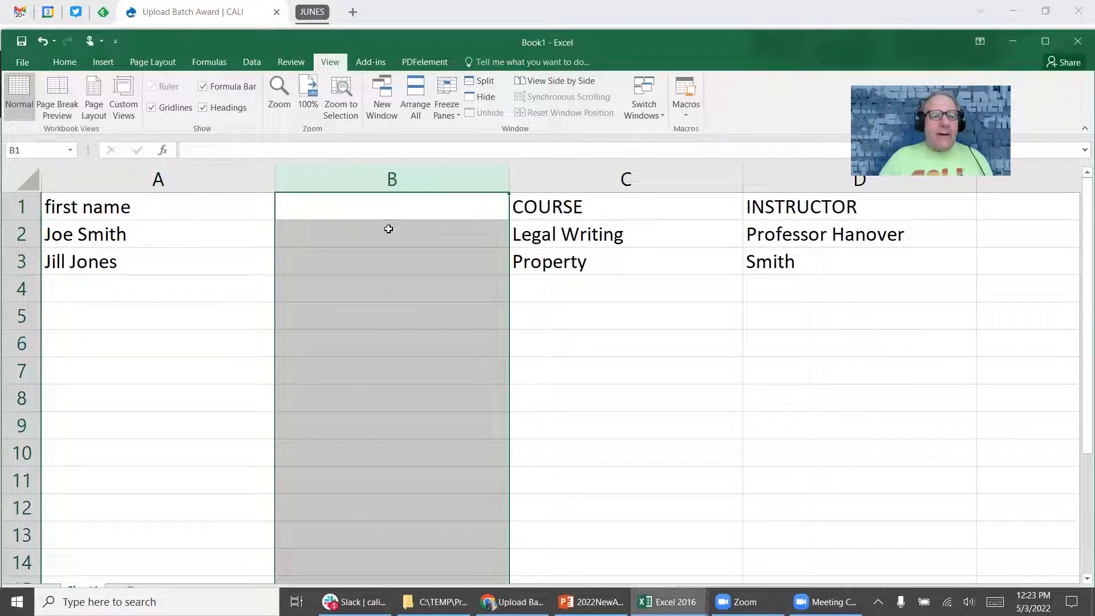
{"action": "right_click", "coordinate": [425, 180]}
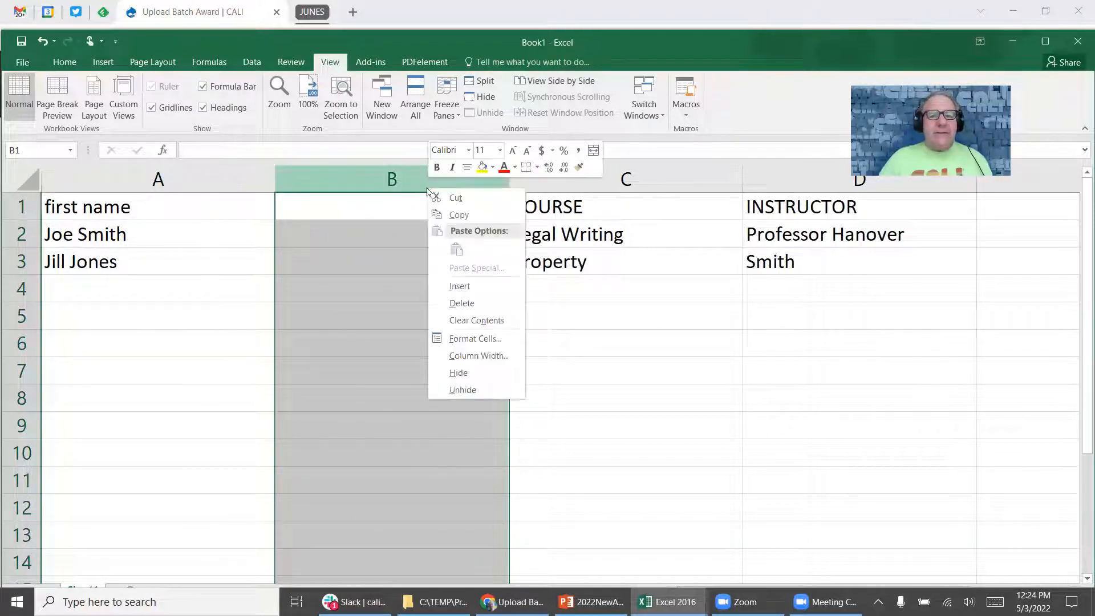
{"action": "left_click", "coordinate": [471, 296]}
{"action": "left_click", "coordinate": [356, 213]}
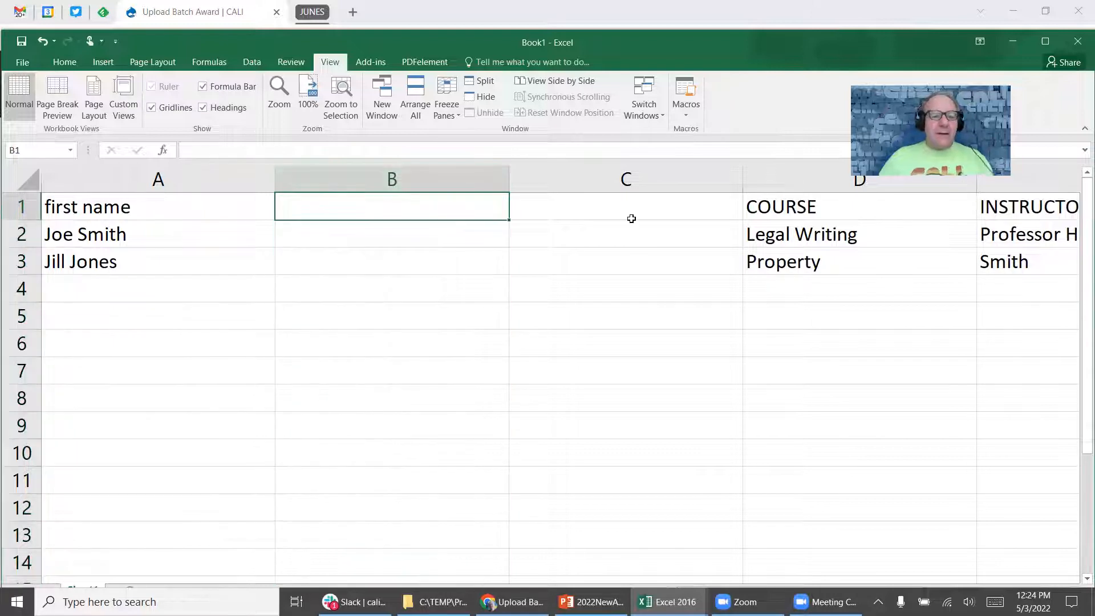
{"action": "type", "text": "midl"}
{"action": "type", "text": "dle name"}
{"action": "key", "text": "Tab"}
{"action": "type", "text": "last name"}
{"action": "left_click", "coordinate": [426, 237]}
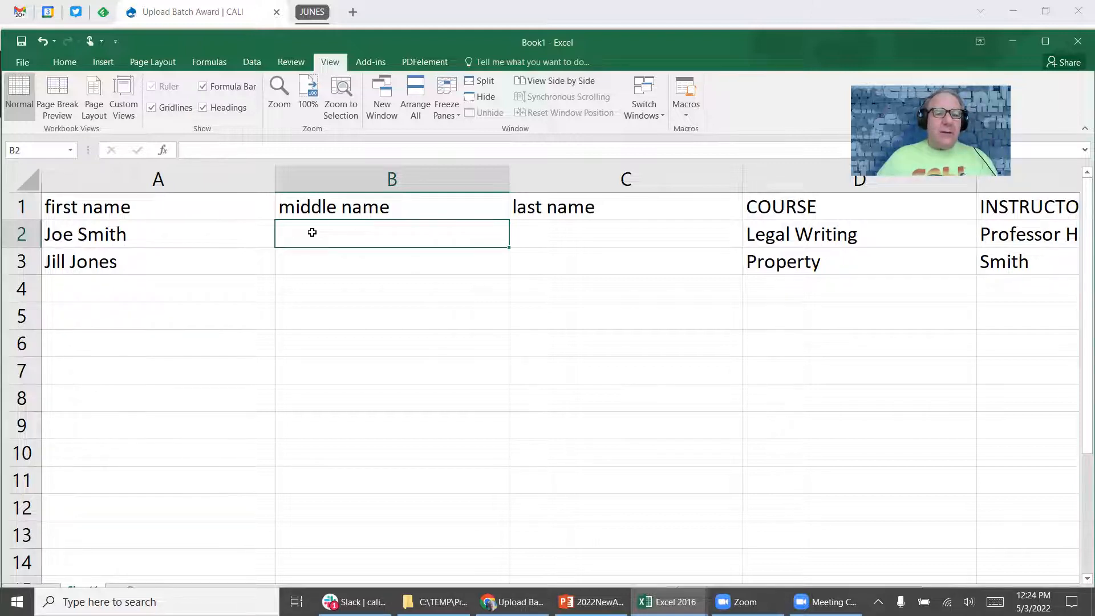
Type each student's surname into cells C2 and C3.
{"action": "left_click", "coordinate": [650, 249]}
{"action": "type", "text": "Smith"}
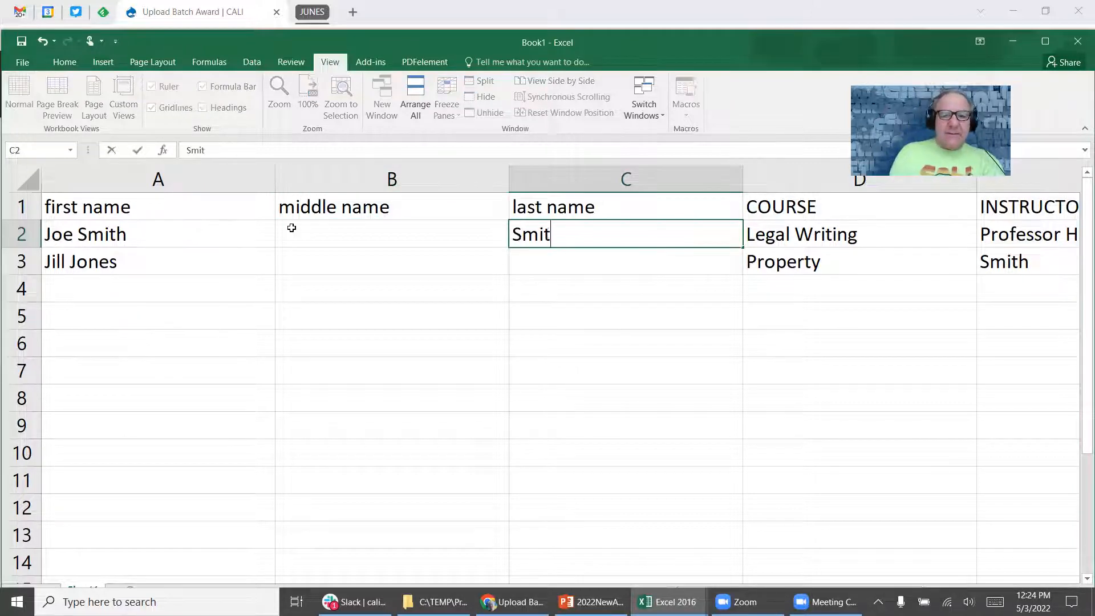
{"action": "key", "text": "Tab"}
{"action": "key", "text": "Return"}
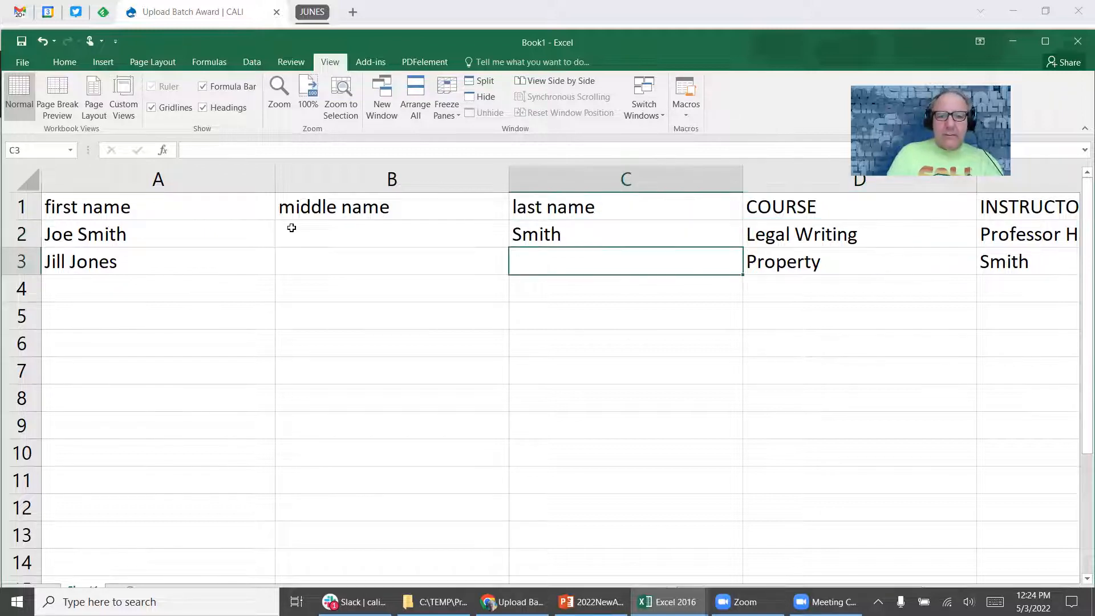
{"action": "type", "text": "Jones"}
{"action": "key", "text": "Left"}
{"action": "key", "text": "Left"}
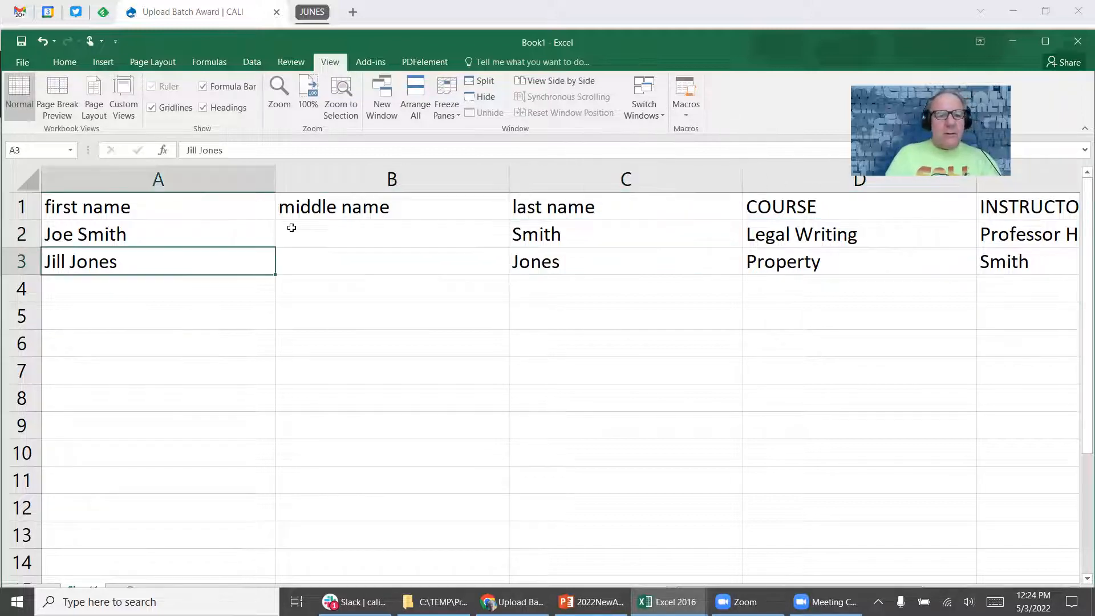
{"action": "key", "text": "Up"}
Trim A2 and A3 to first names only and return to the award template.
{"action": "key", "text": "F2"}
{"action": "key", "text": "BackSpace"}
{"action": "key", "text": "BackSpace"}
{"action": "key", "text": "BackSpace"}
{"action": "key", "text": "BackSpace"}
{"action": "key", "text": "BackSpace"}
{"action": "key", "text": "BackSpace"}
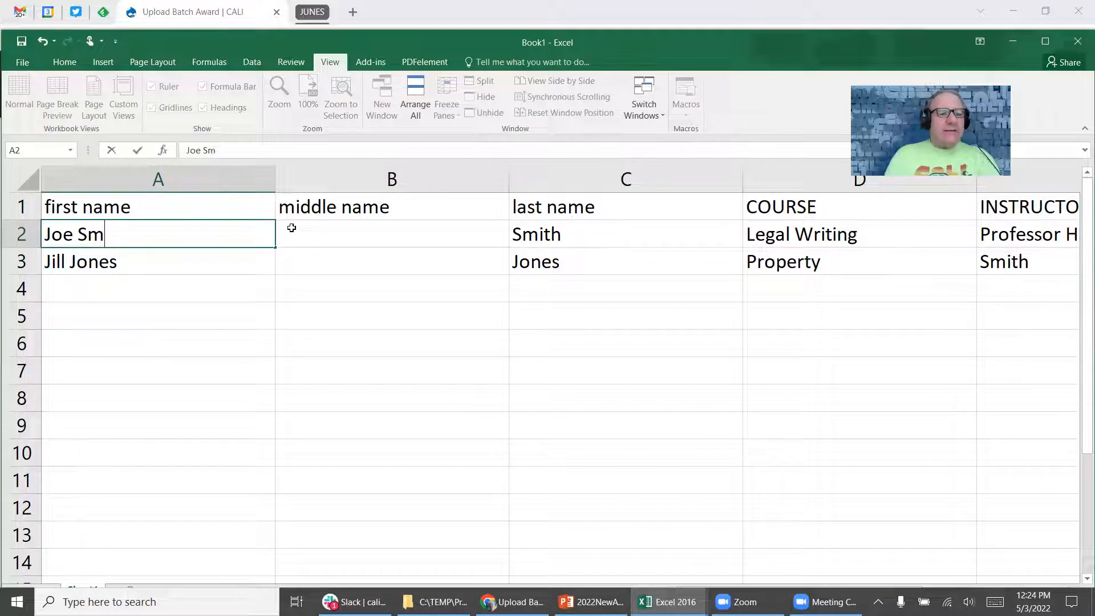
{"action": "key", "text": "Return"}
{"action": "key", "text": "F2"}
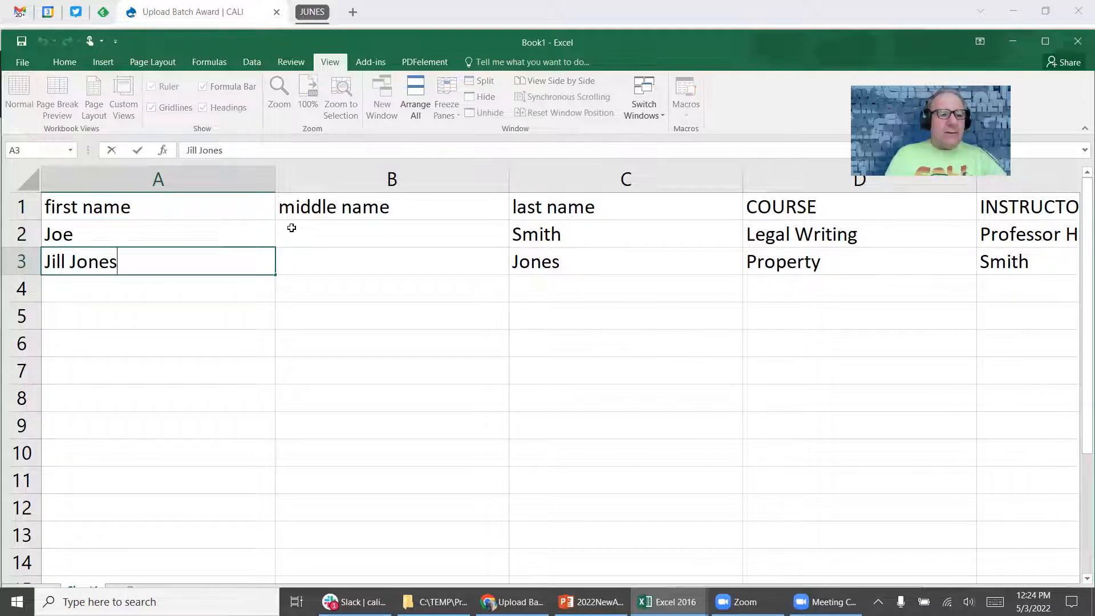
{"action": "key", "text": "BackSpace"}
{"action": "key", "text": "BackSpace"}
{"action": "key", "text": "BackSpace"}
{"action": "key", "text": "BackSpace"}
{"action": "key", "text": "BackSpace"}
{"action": "key", "text": "BackSpace"}
{"action": "key", "text": "Return"}
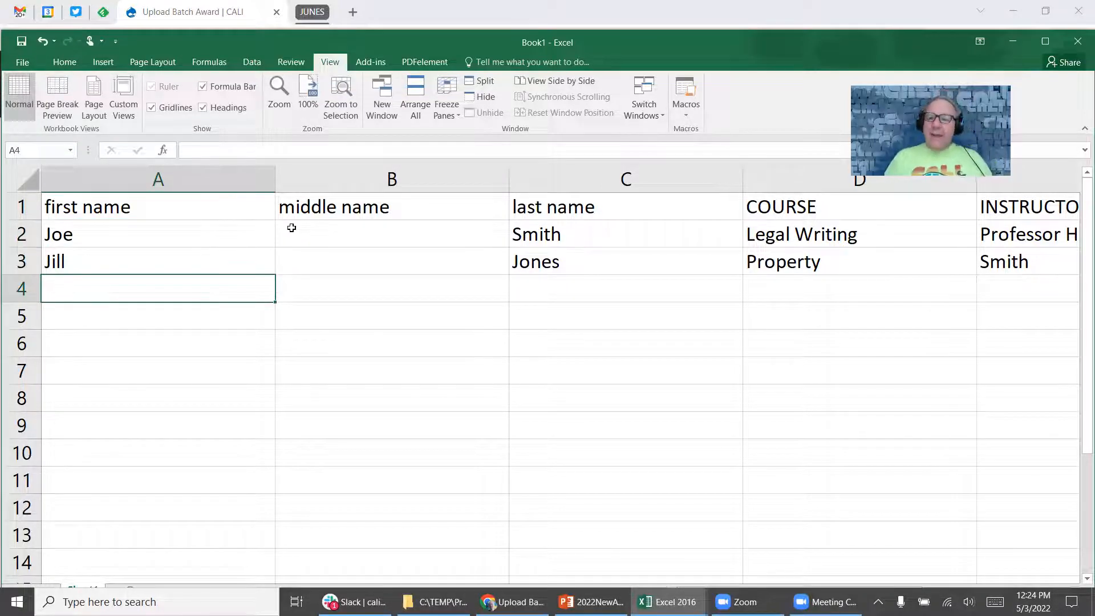
{"action": "key", "text": "alt+Tab"}
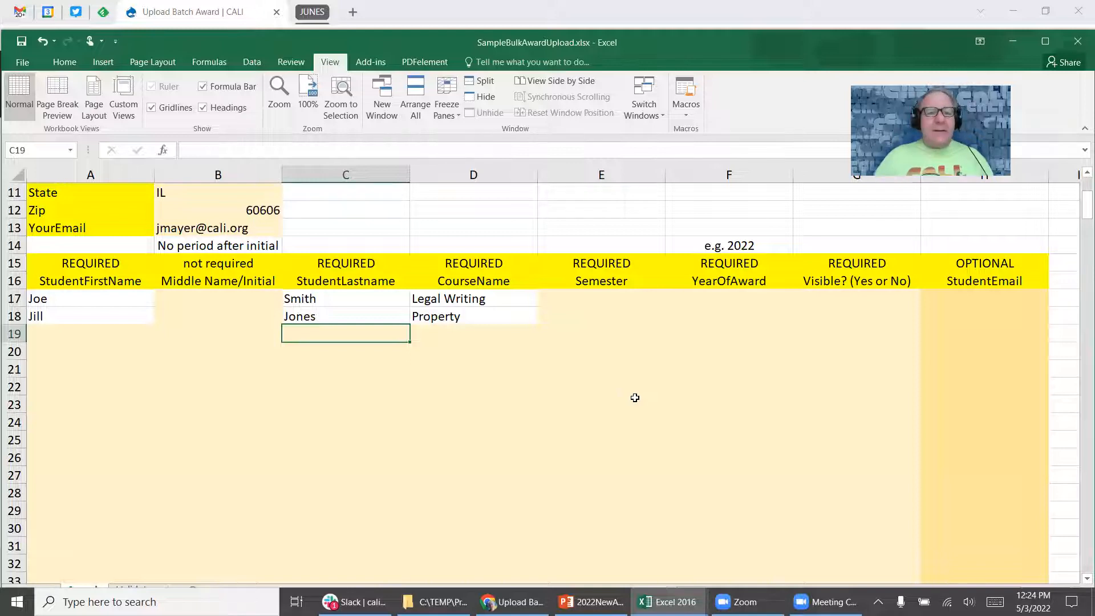
Save the filled template as EasstCoasstUniversity_20220503.xlsx in the 2022Awards folder.
{"action": "left_click", "coordinate": [27, 59]}
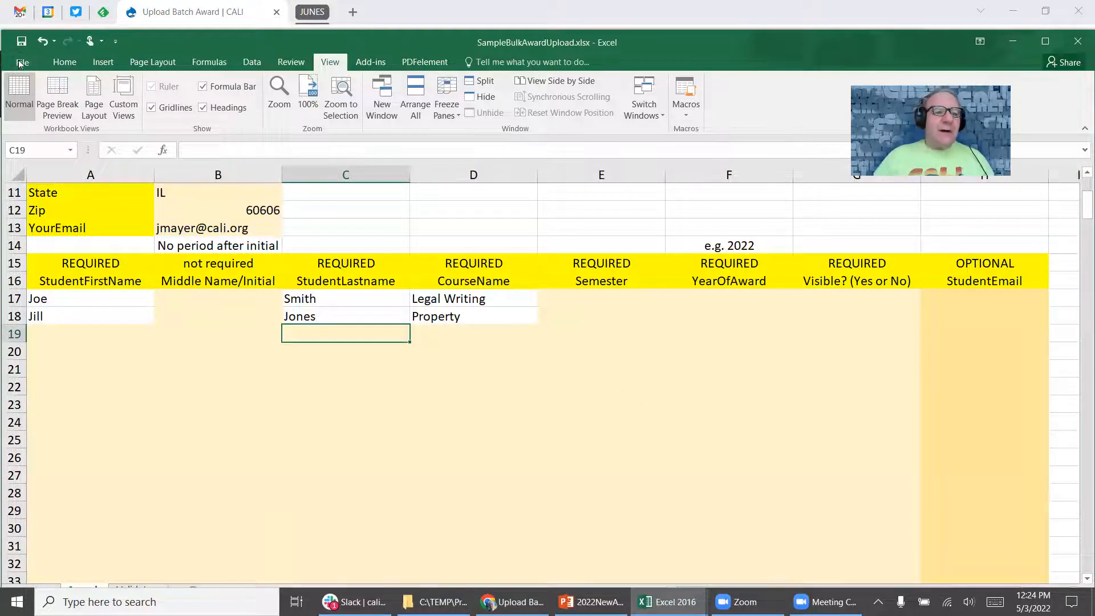
{"action": "left_click", "coordinate": [49, 189]}
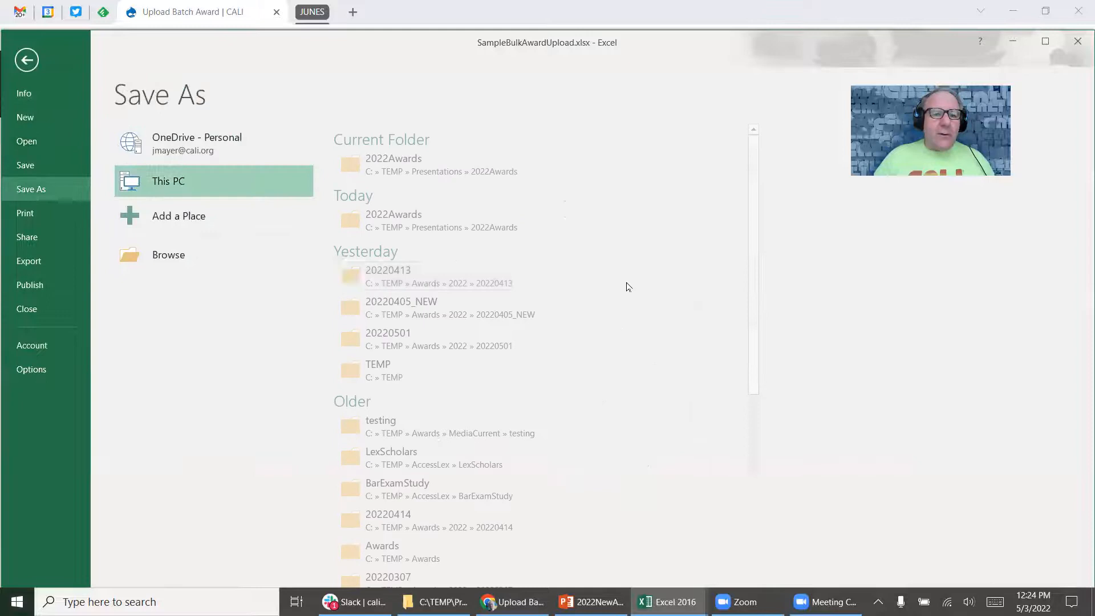
{"action": "left_click", "coordinate": [160, 255]}
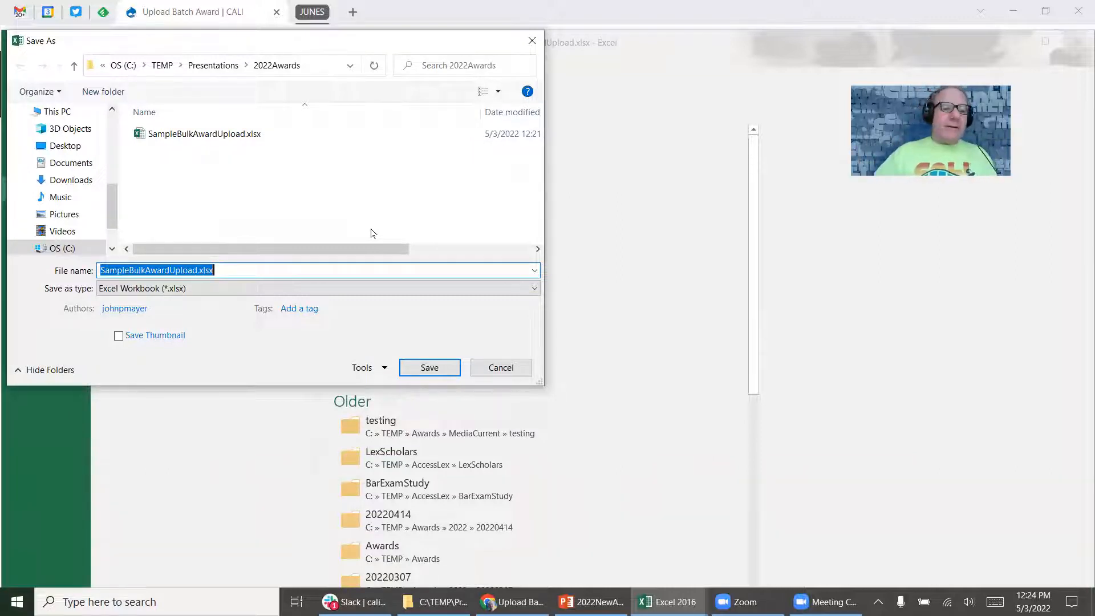
{"action": "key", "text": "Home"}
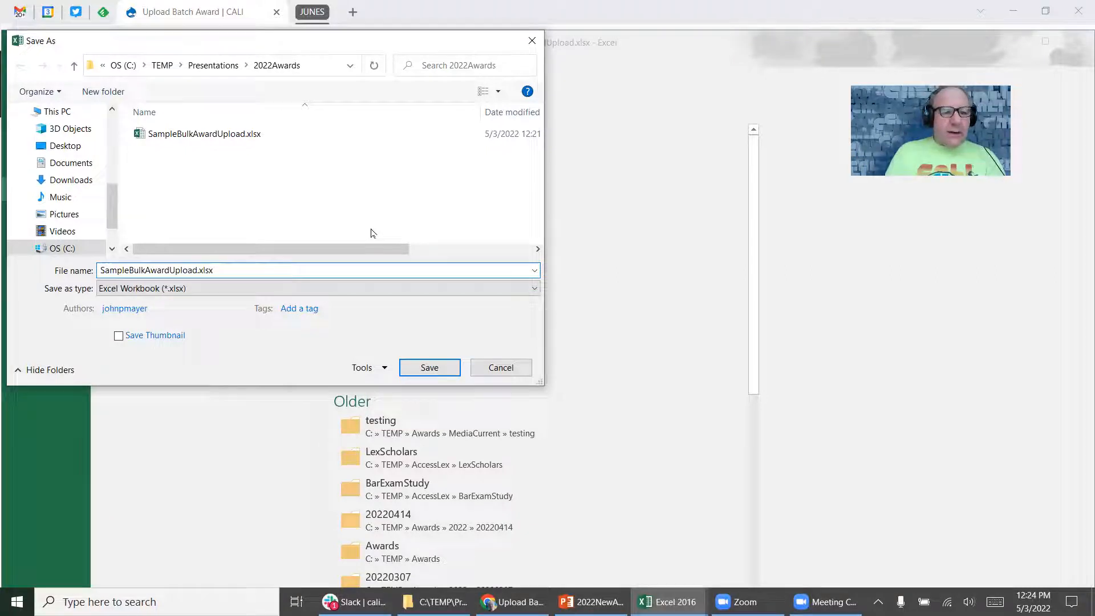
{"action": "key", "text": "Delete"}
{"action": "key", "text": "Delete"}
{"action": "key", "text": "Delete"}
{"action": "key", "text": "Delete"}
{"action": "key", "text": "Delete"}
{"action": "key", "text": "Delete"}
{"action": "key", "text": "Delete"}
{"action": "key", "text": "Delete"}
{"action": "key", "text": "Delete"}
{"action": "key", "text": "Delete"}
{"action": "key", "text": "Delete"}
{"action": "key", "text": "Delete"}
{"action": "key", "text": "Delete"}
{"action": "key", "text": "Delete"}
{"action": "key", "text": "Delete"}
{"action": "key", "text": "Delete"}
{"action": "key", "text": "Delete"}
{"action": "key", "text": "Delete"}
{"action": "key", "text": "Delete"}
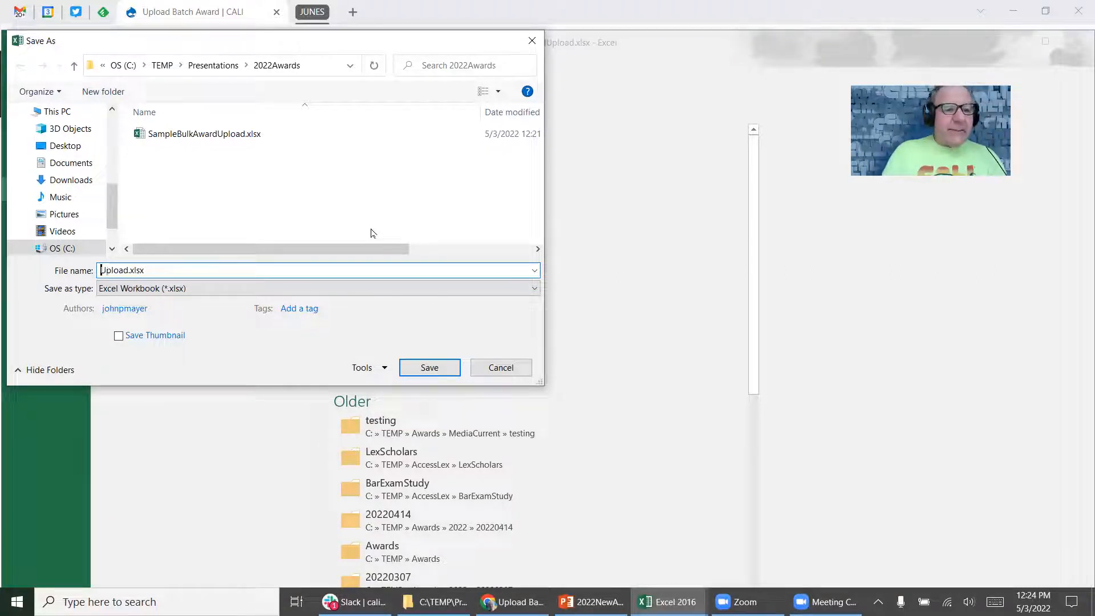
{"action": "key", "text": "Delete"}
{"action": "key", "text": "Delete"}
{"action": "key", "text": "Delete"}
{"action": "type", "text": "."}
{"action": "key", "text": "Home"}
{"action": "type", "text": "Easst"}
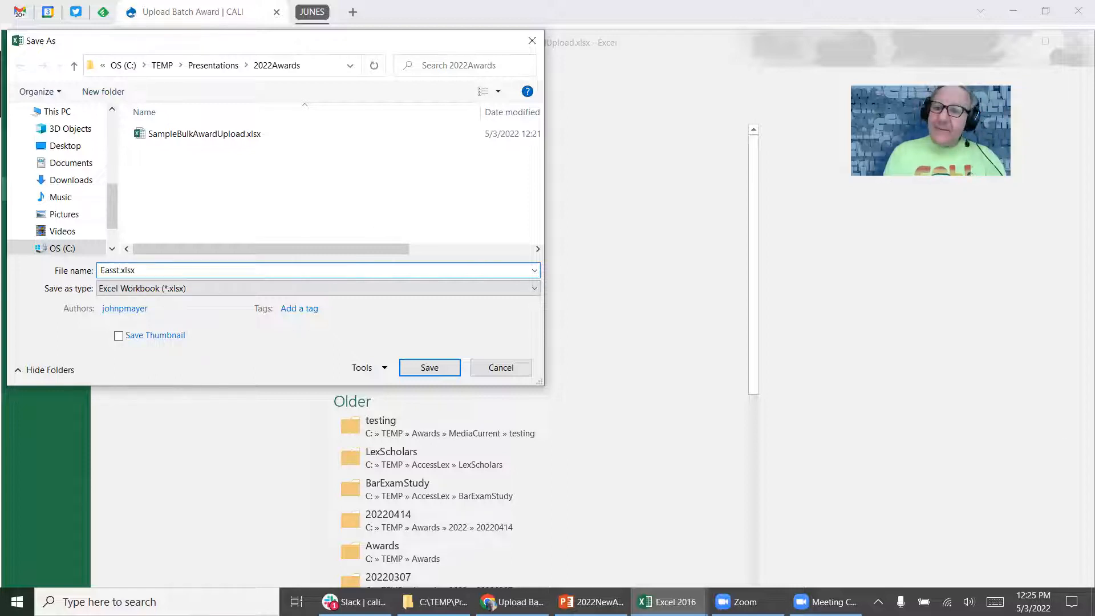
{"action": "type", "text": "CoasstUnivers"}
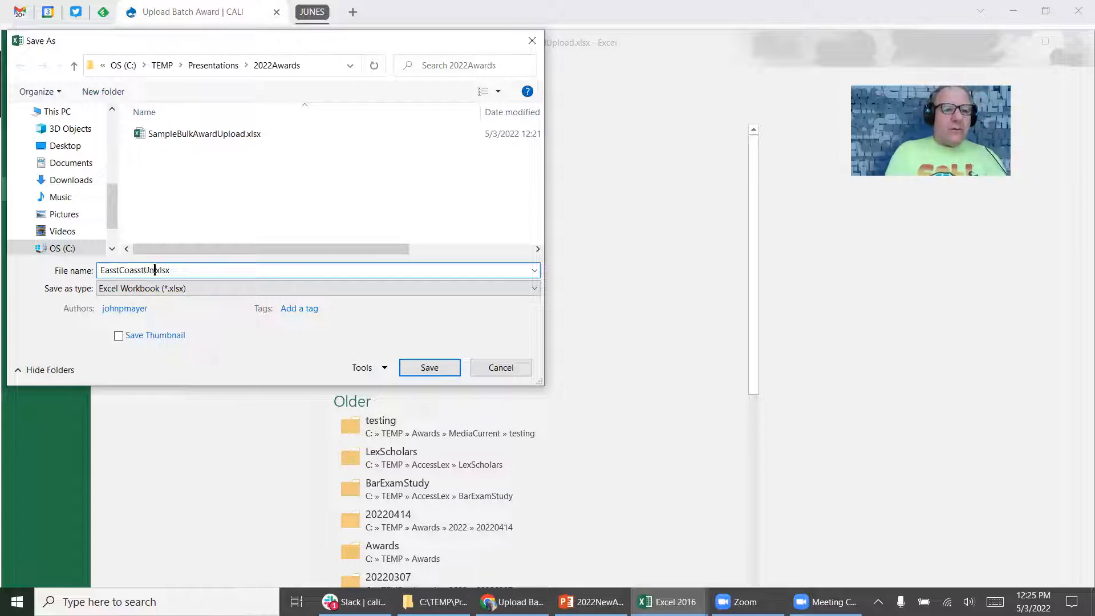
{"action": "type", "text": "ity_"}
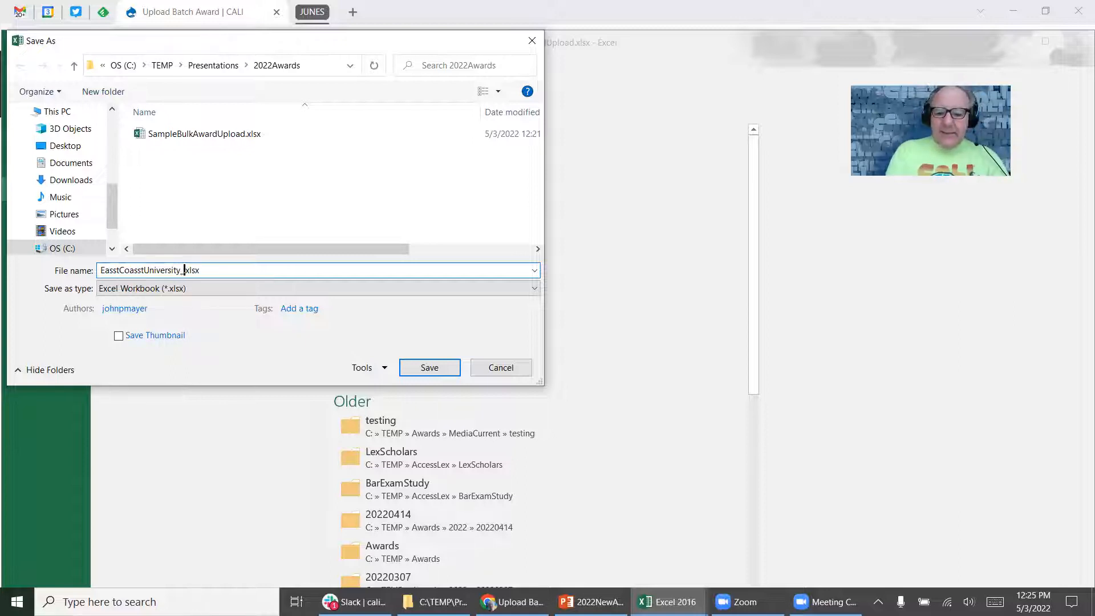
{"action": "type", "text": "2022"}
{"action": "type", "text": "050"}
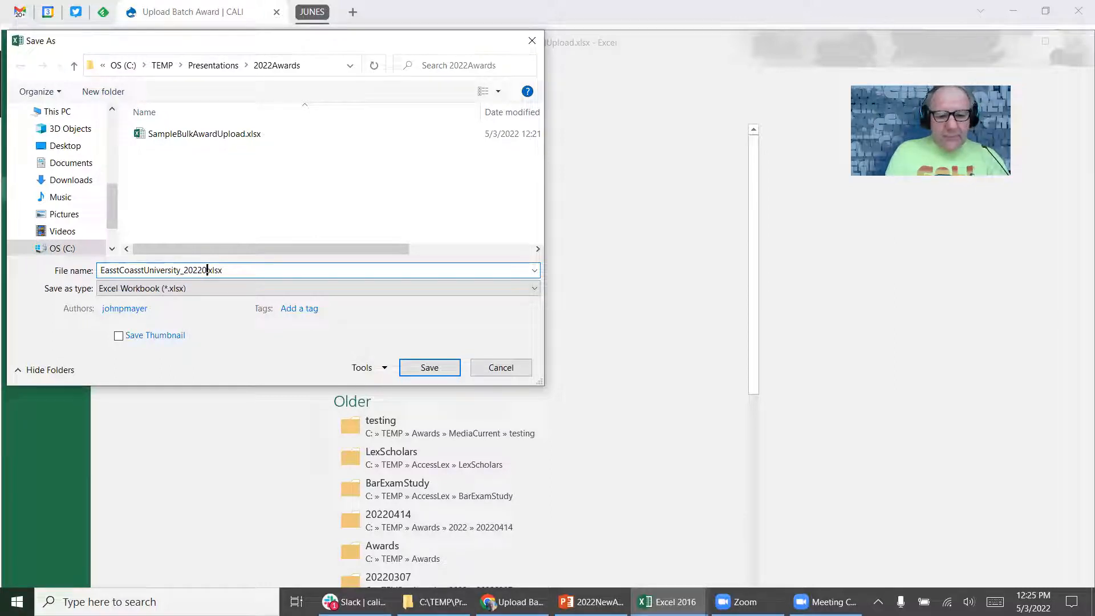
{"action": "type", "text": "3"}
{"action": "key", "text": "Return"}
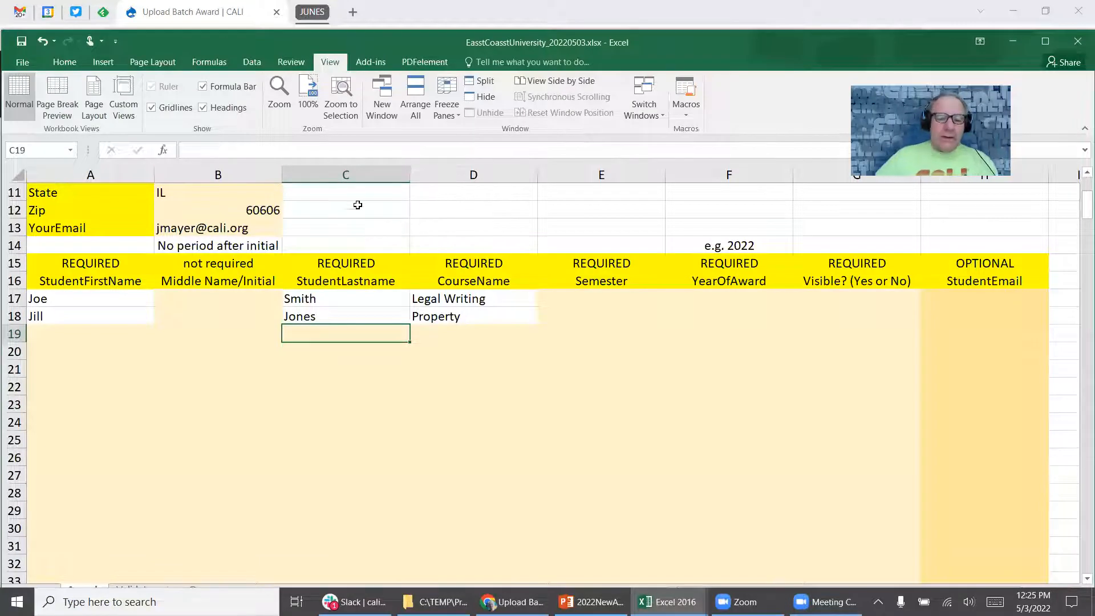
{"action": "left_click", "coordinate": [489, 603]}
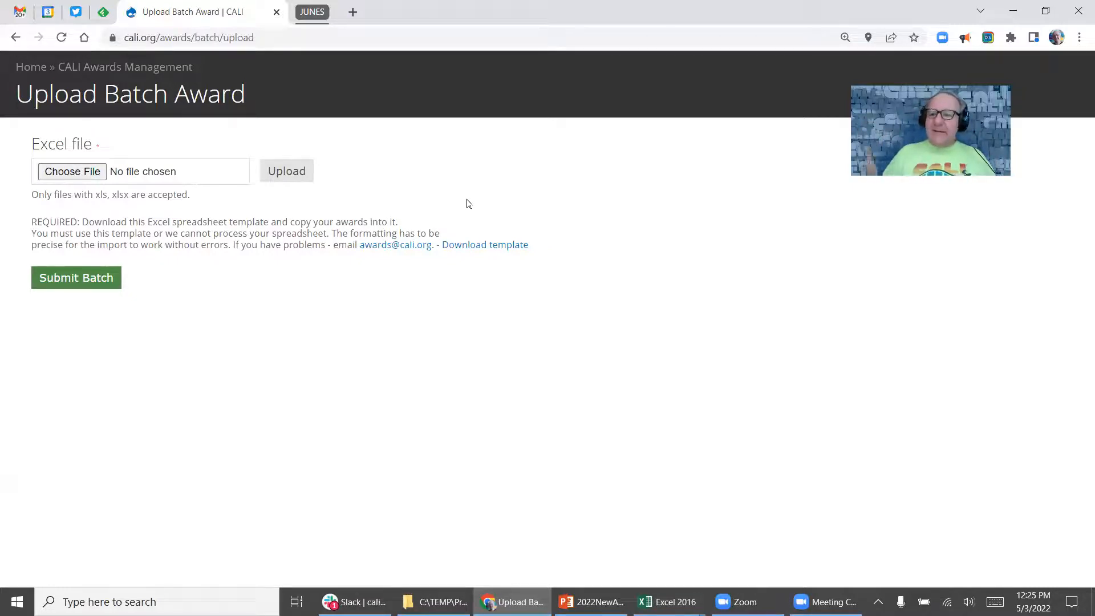
Pick EasstCoasstUniversity_20220503.xlsx in the file picker and upload it to CALI.
{"action": "left_click", "coordinate": [84, 178]}
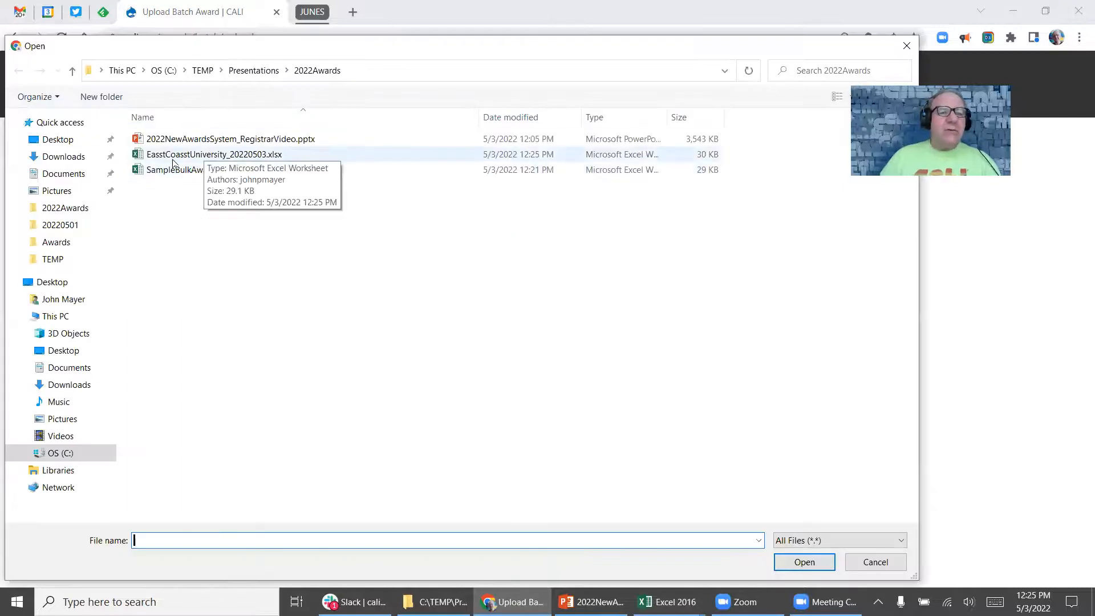
{"action": "left_click_drag", "start_coordinate": [363, 42], "coordinate": [370, 53]}
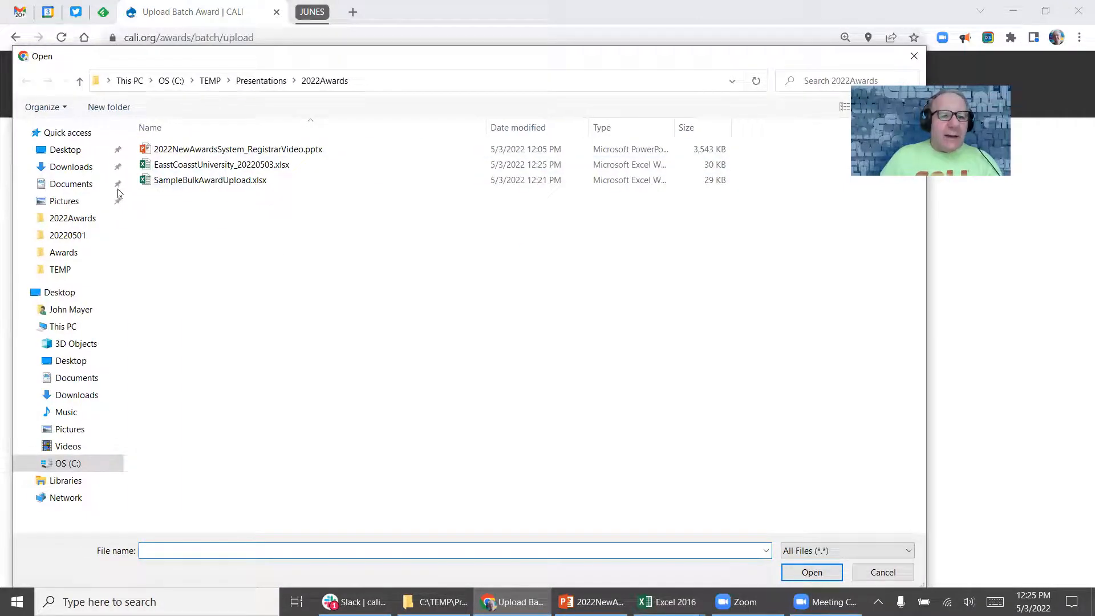
{"action": "left_click", "coordinate": [183, 165]}
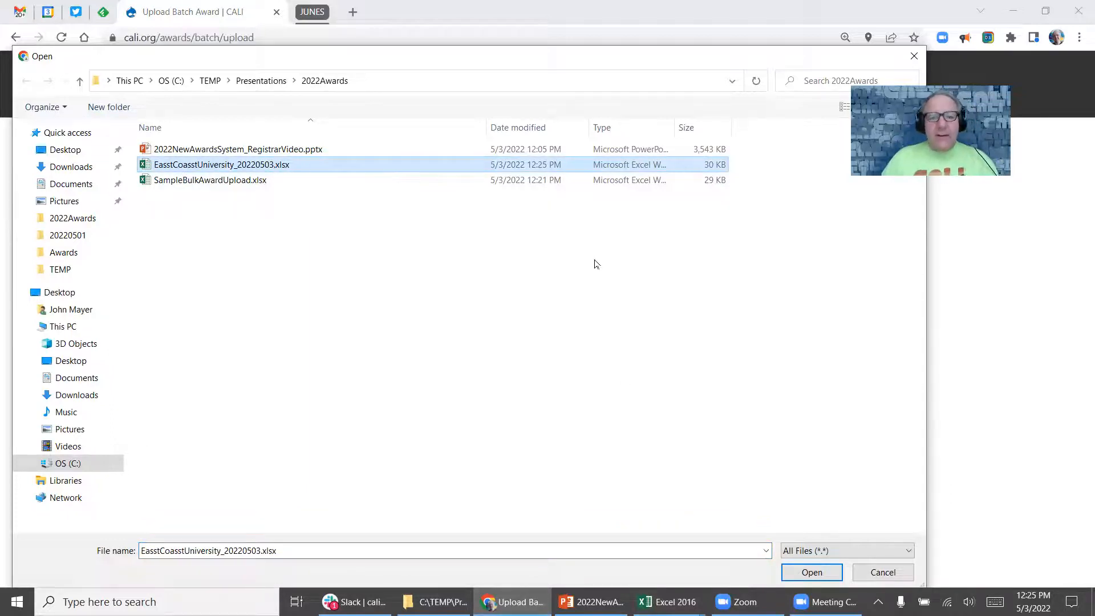
{"action": "double_click", "coordinate": [234, 167]}
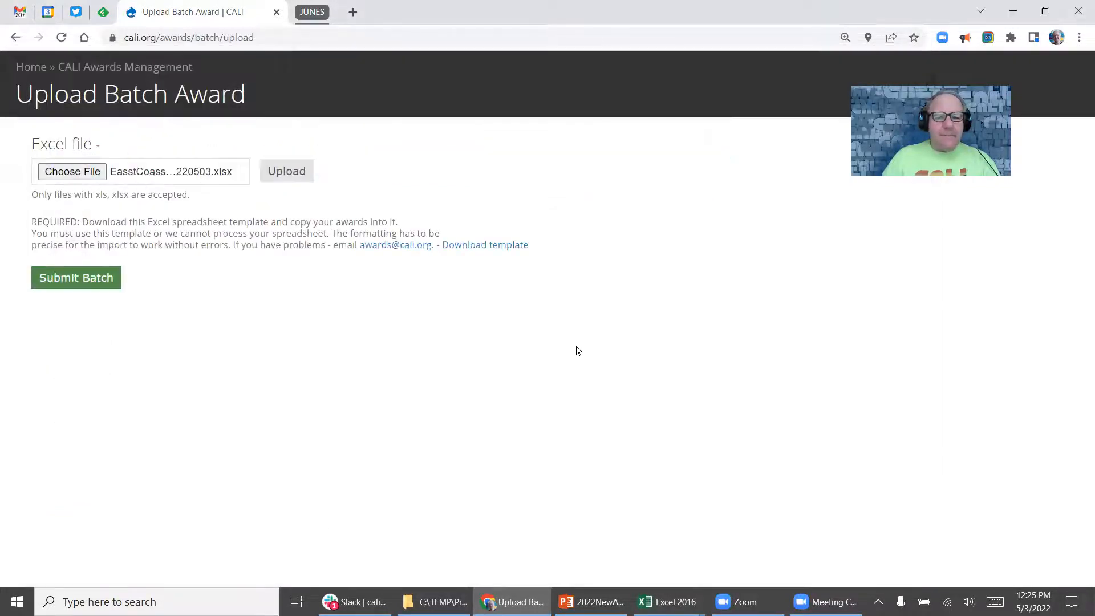
{"action": "left_click", "coordinate": [286, 172]}
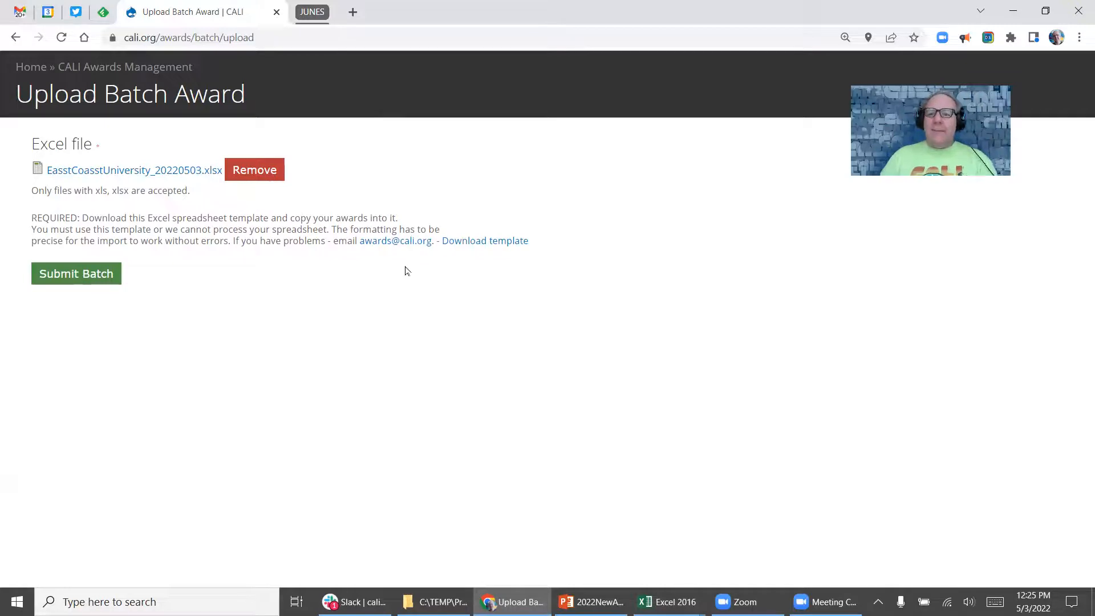
Submit batch 348137, check its two student awards in the Awards table, and save it.
{"action": "left_click", "coordinate": [67, 275]}
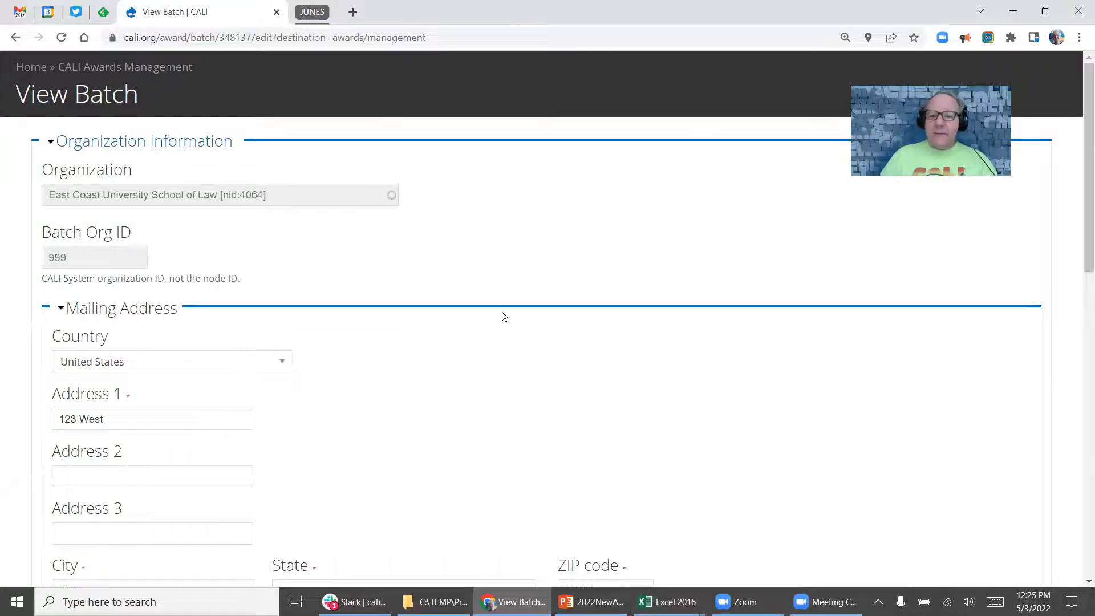
{"action": "scroll", "coordinate": [388, 319], "scroll_direction": "down", "scroll_amount": 2}
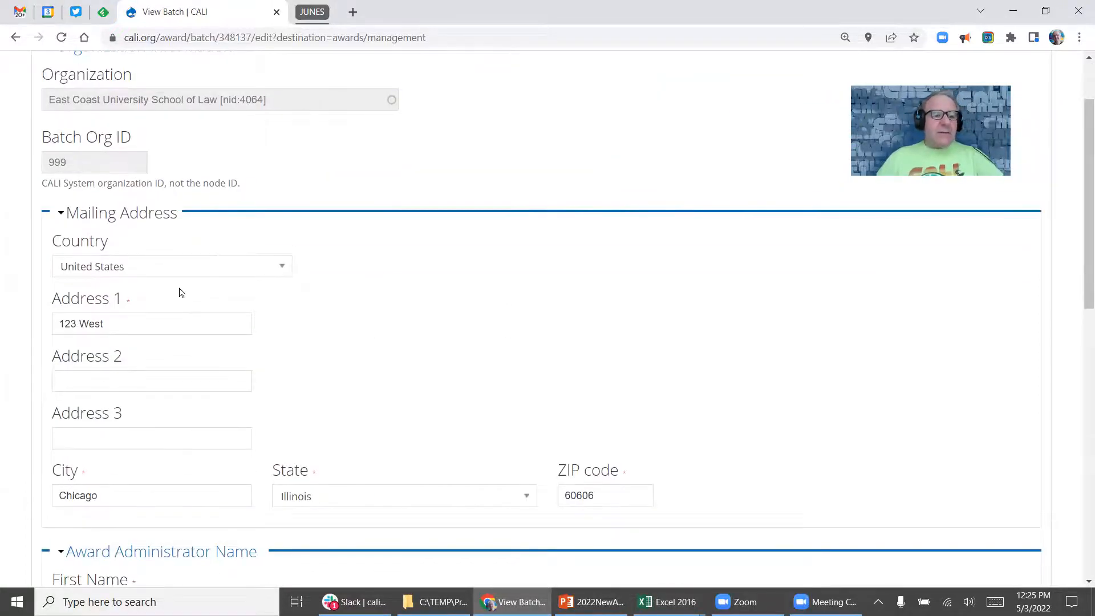
{"action": "scroll", "coordinate": [174, 308], "scroll_direction": "down", "scroll_amount": 6}
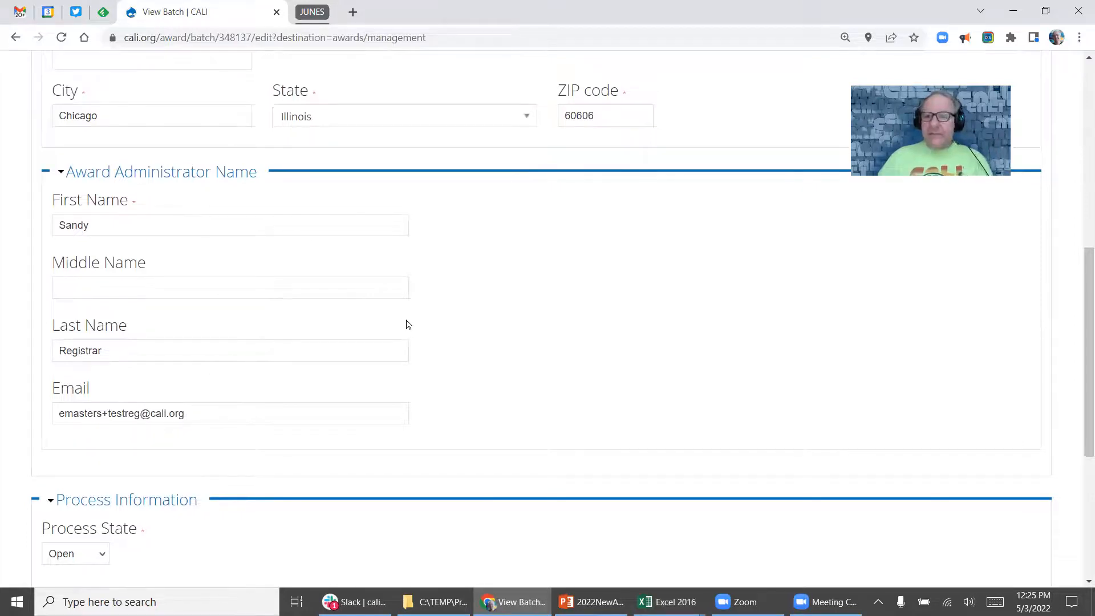
{"action": "scroll", "coordinate": [402, 307], "scroll_direction": "down", "scroll_amount": 5}
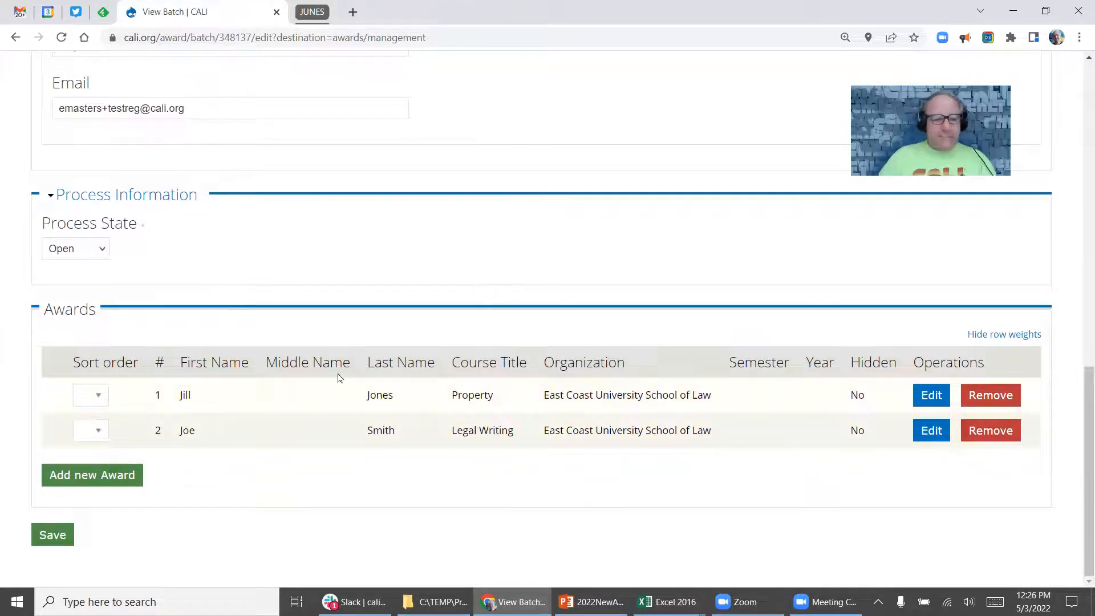
{"action": "left_click", "coordinate": [53, 535]}
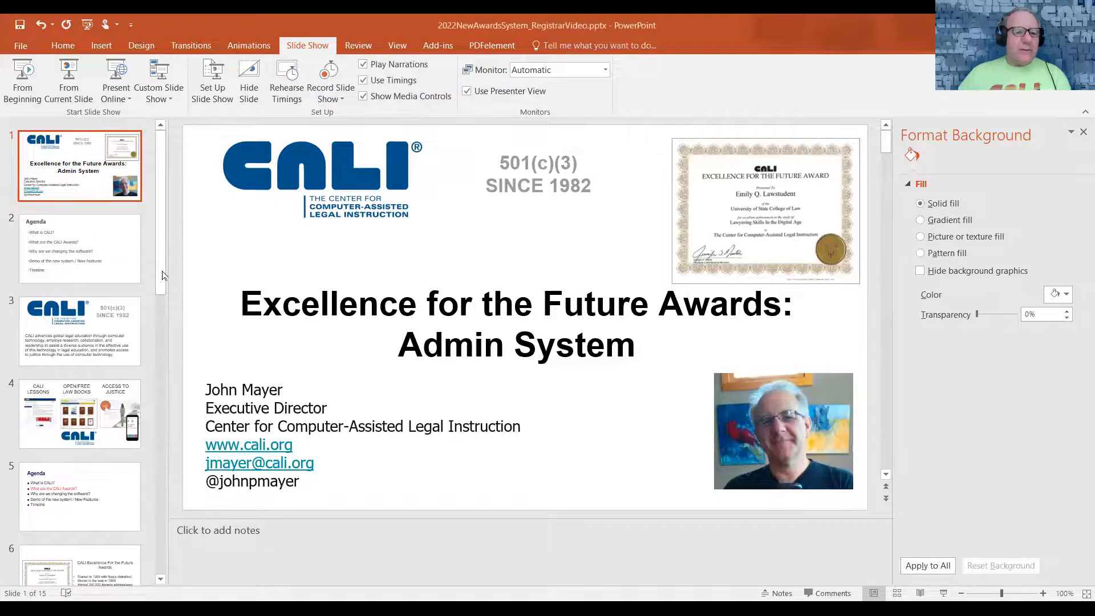
Show slide 13 of 15, the Agenda ending 'Timeline – RIGHT NOW!!!'.
{"action": "scroll", "coordinate": [92, 309], "scroll_direction": "down", "scroll_amount": 10}
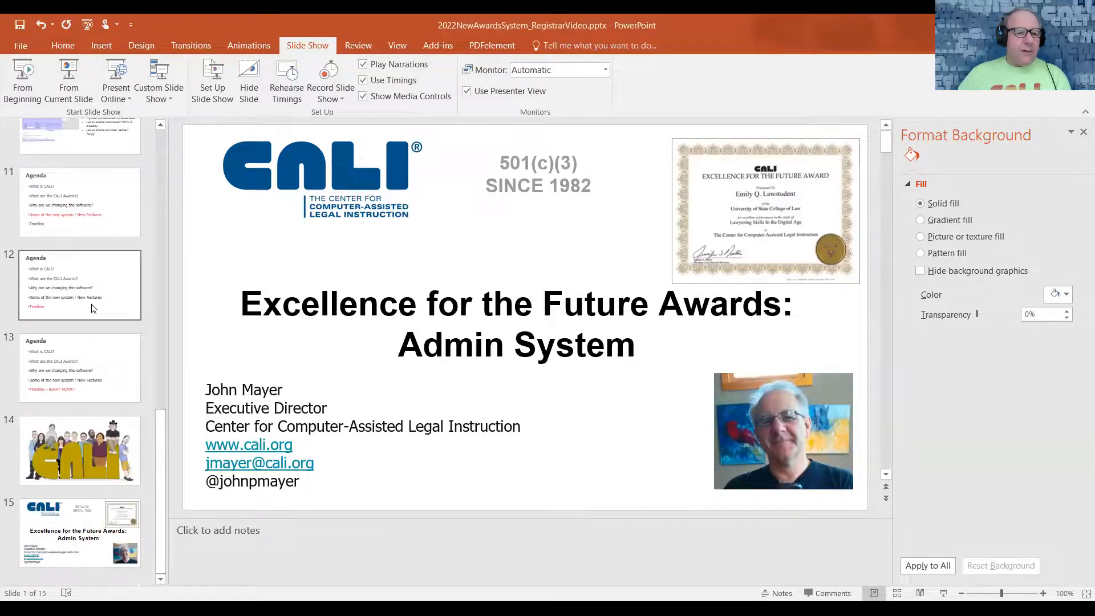
{"action": "left_click", "coordinate": [93, 309]}
{"action": "left_click", "coordinate": [118, 377]}
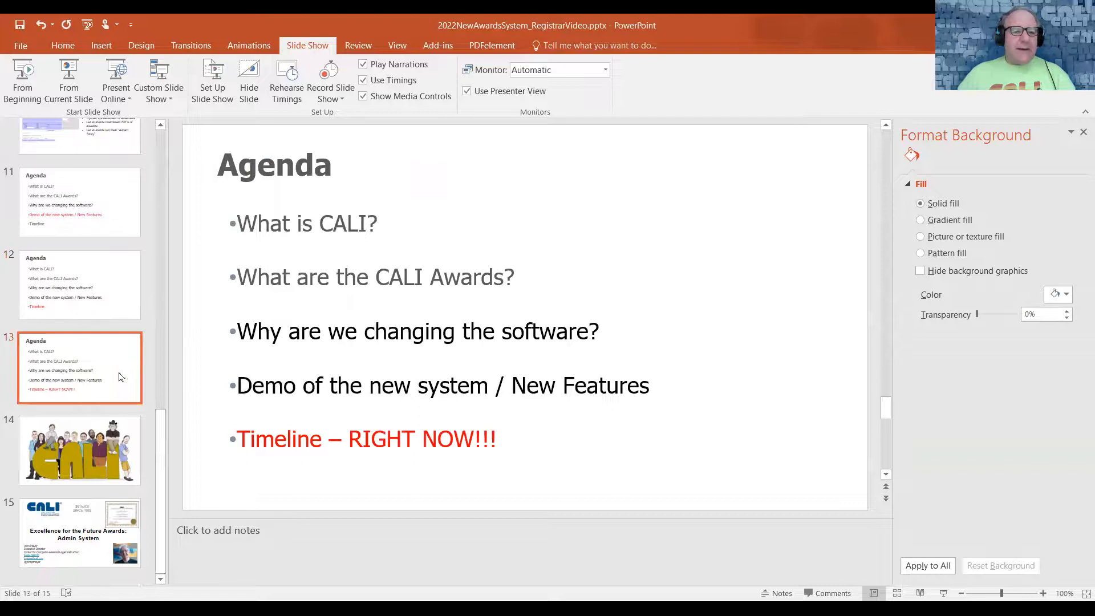